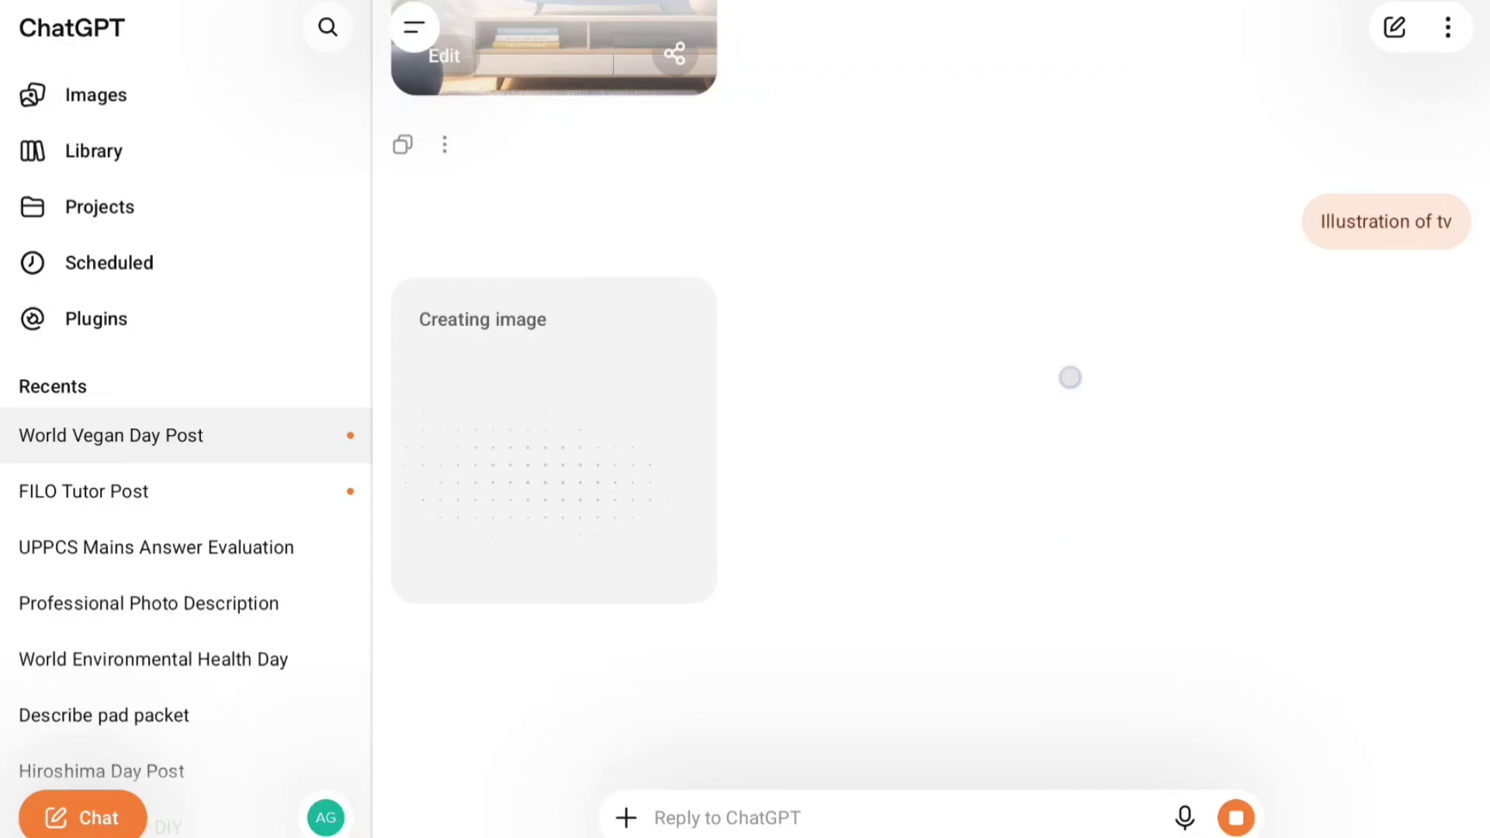
- View the newly generated World Television Day image full screen
mouse_move(1068, 376)
left_mouse_down()
mouse_move(991, 549)
mouse_move(1076, 397)
left_mouse_up()
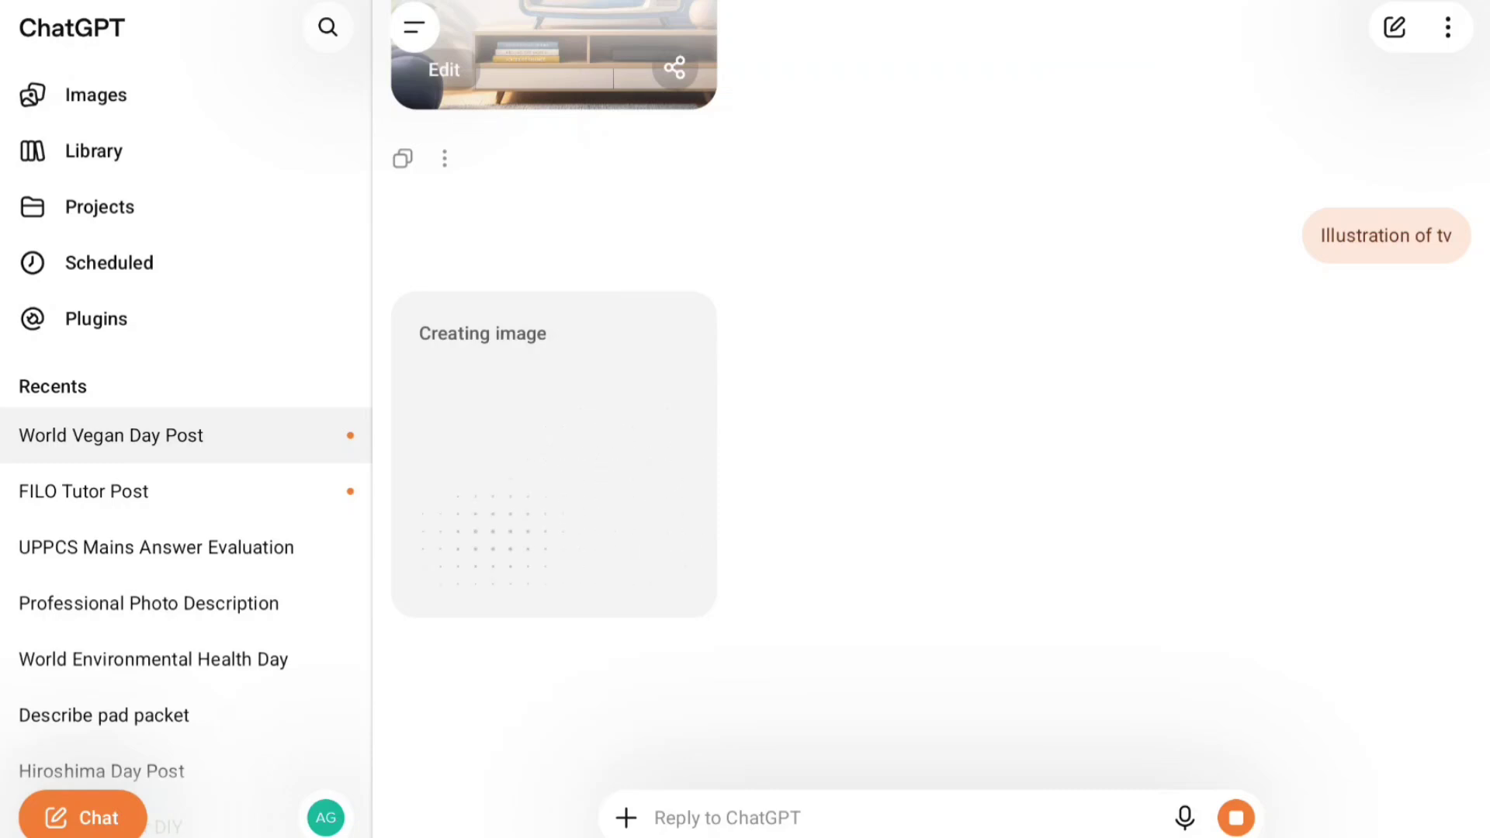
scroll(1134, 409, "up", 2)
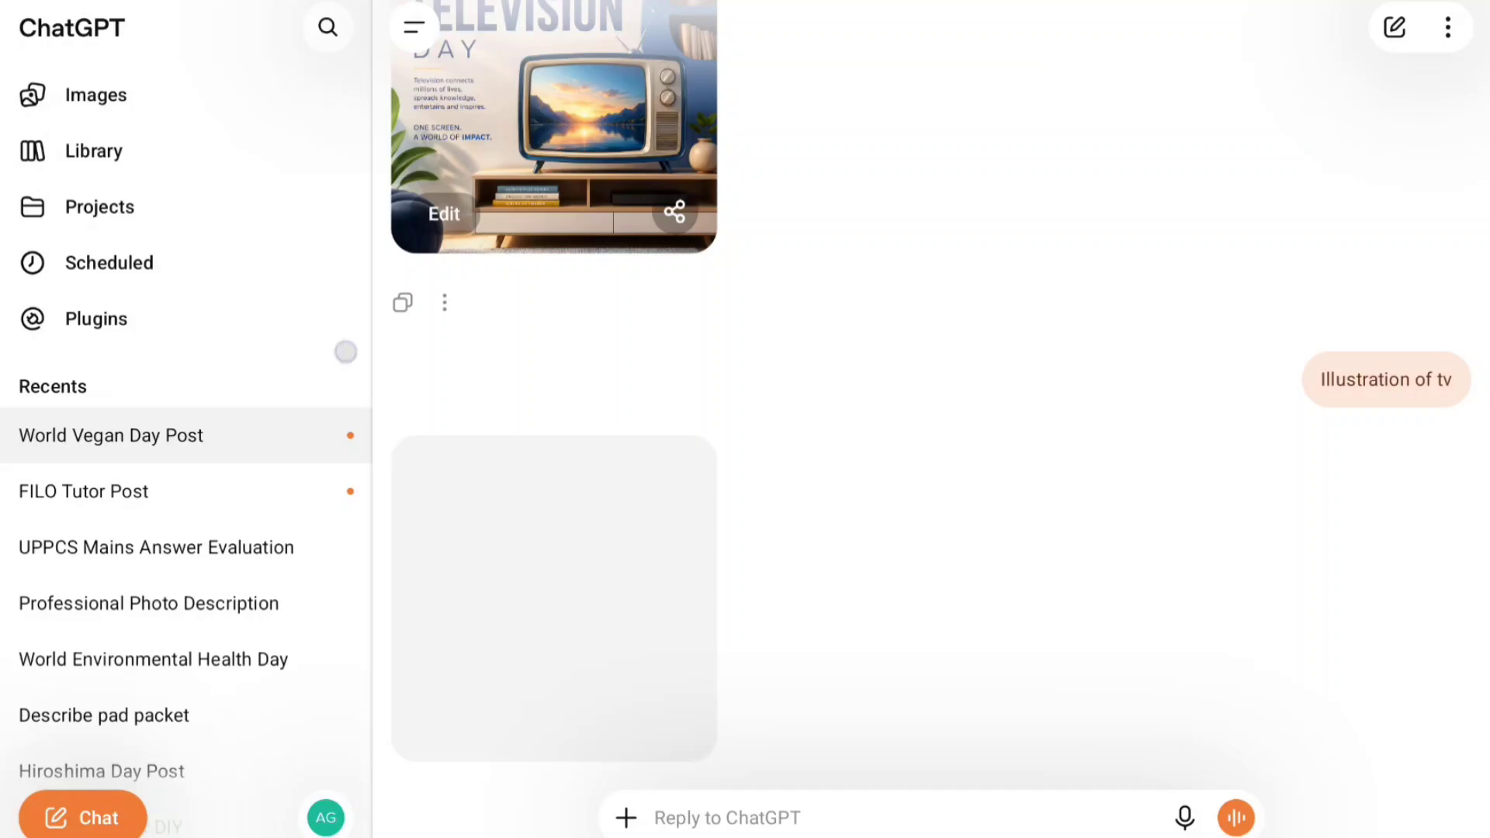
left_click_drag(345, 353, 148, 351)
left_click(241, 558)
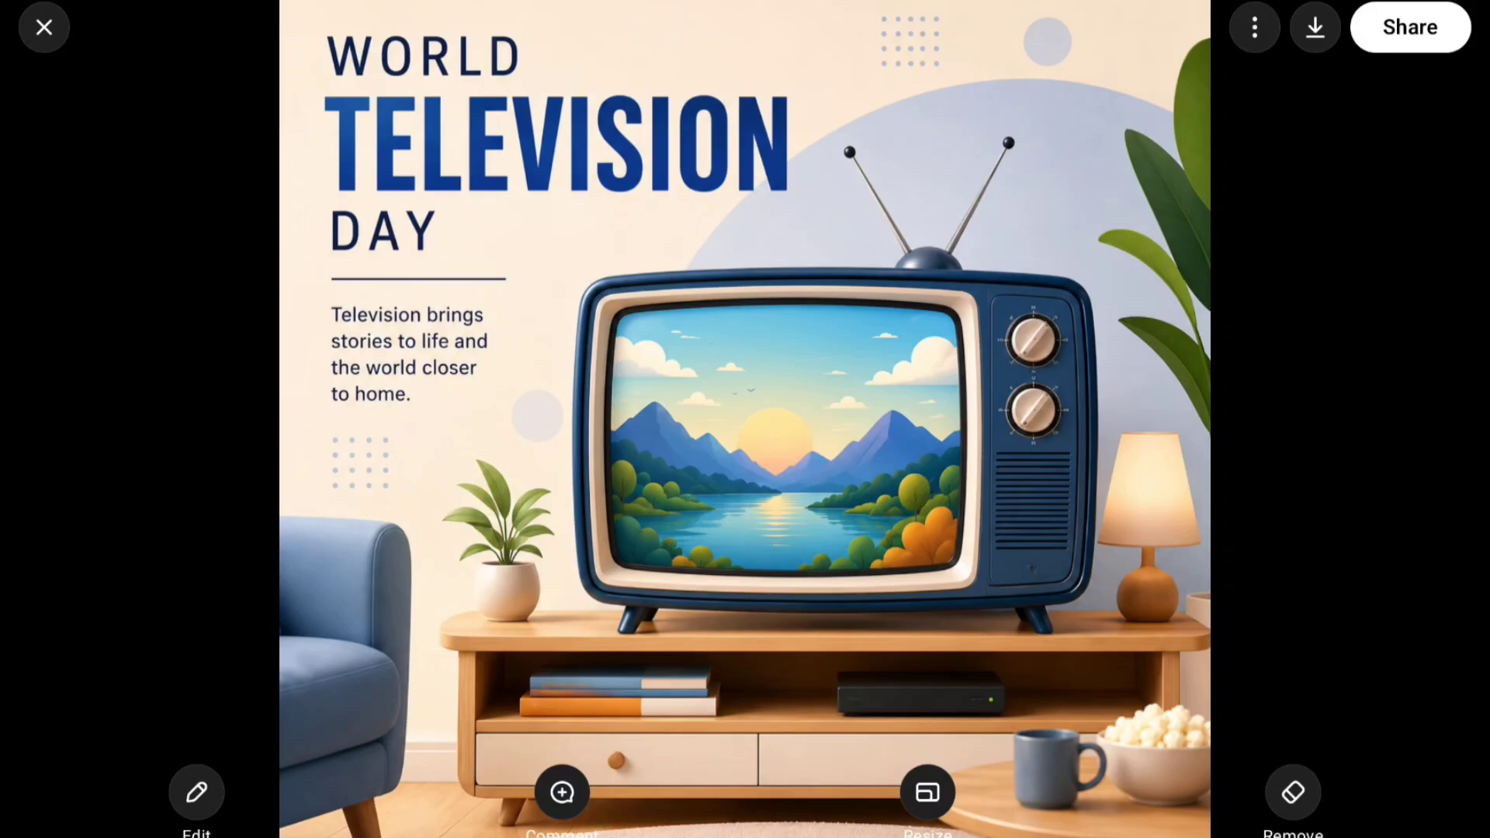
left_click_drag(1255, 473, 1262, 803)
scroll(995, 298, "up", 2)
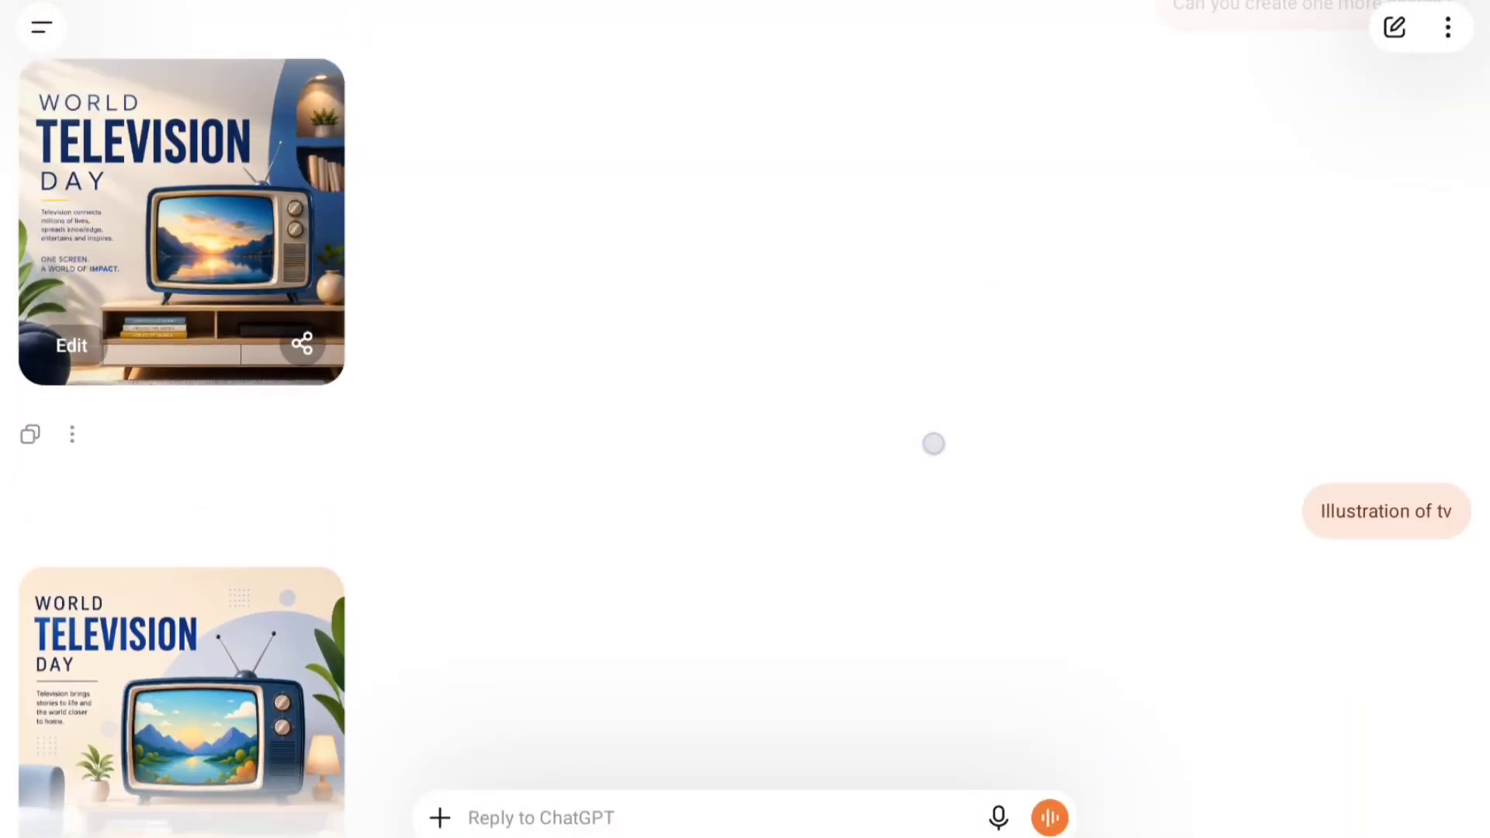
- Download the latest World Television Day illustration from the chat
left_click_drag(934, 444, 966, 544)
left_click_drag(986, 438, 1068, 323)
left_click_drag(569, 256, 569, 728)
left_click_drag(562, 462, 635, 382)
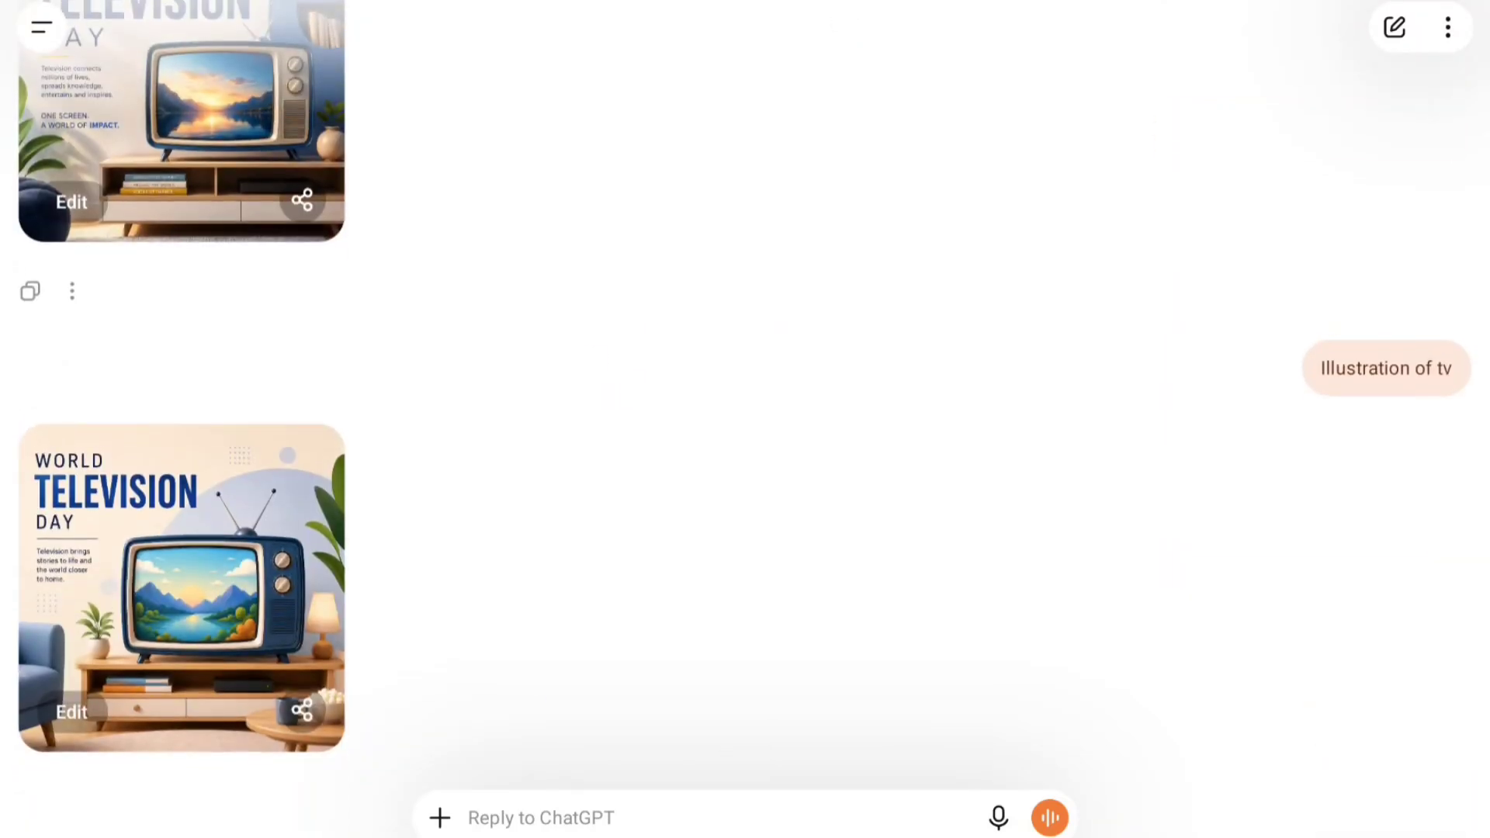
left_click(182, 587)
left_click(1316, 27)
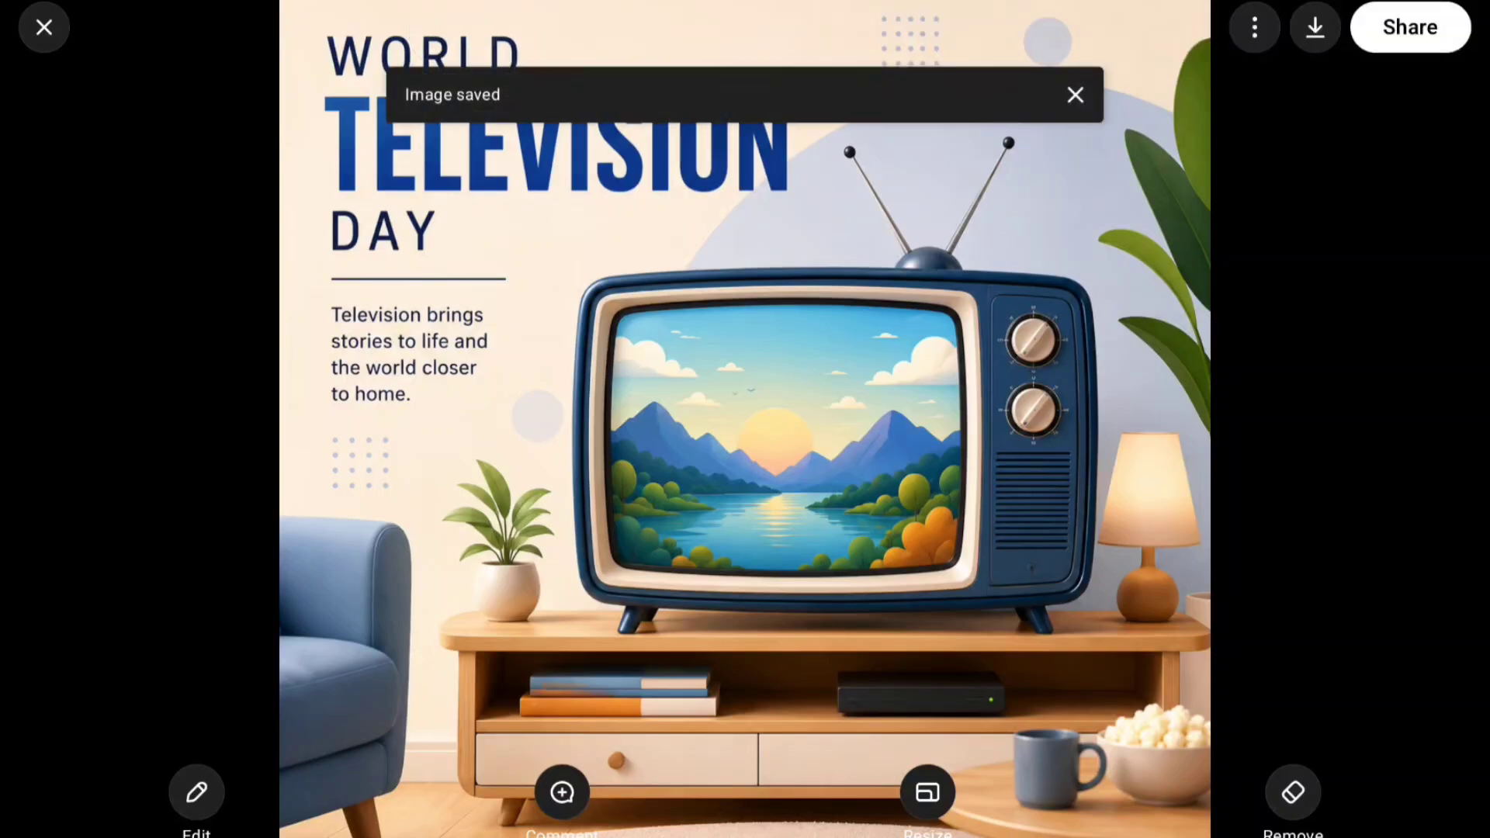
left_click_drag(1483, 334, 1324, 410)
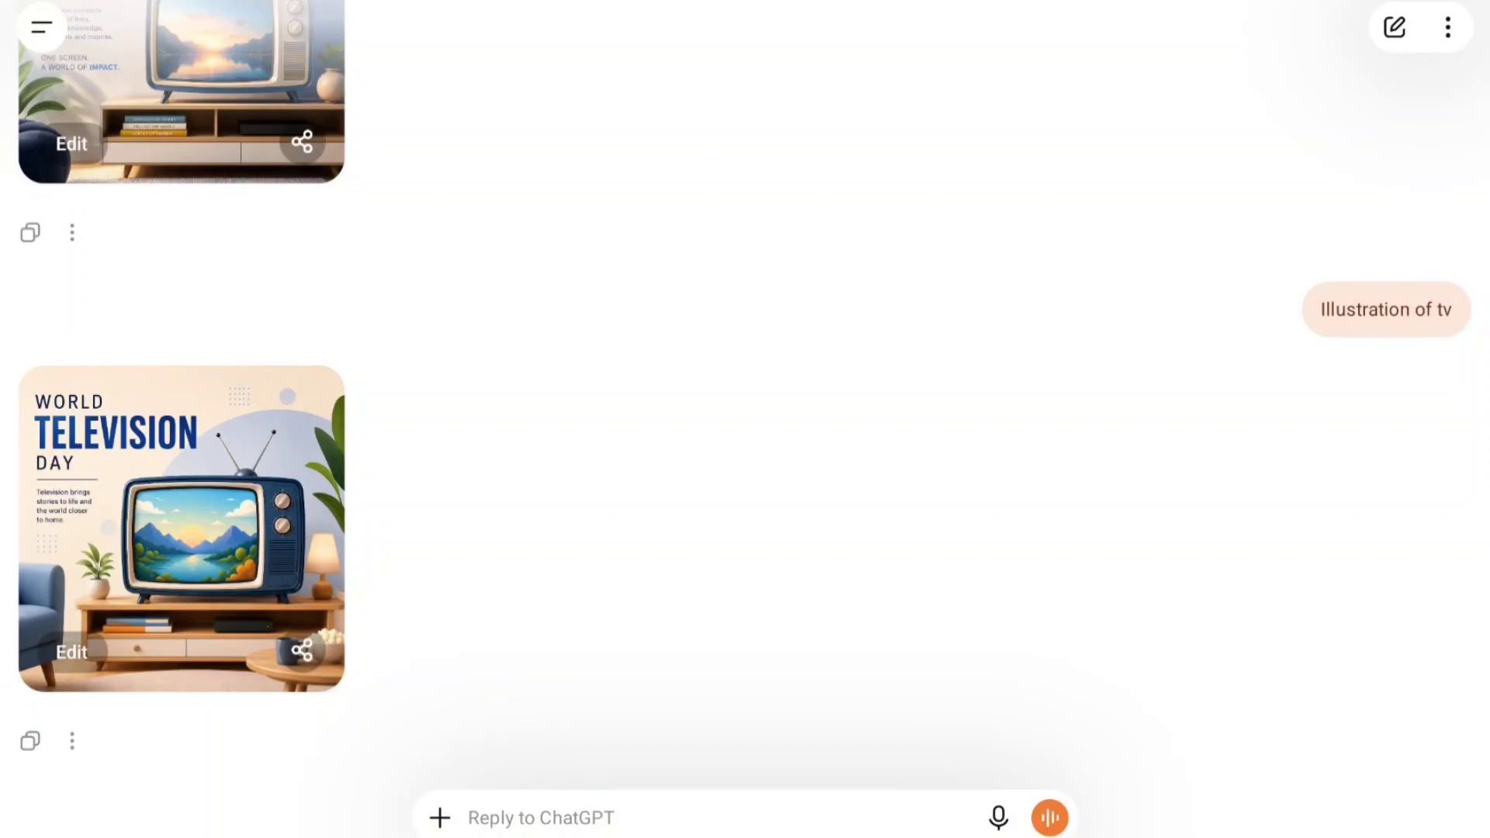
scroll(778, 625, "up", 20)
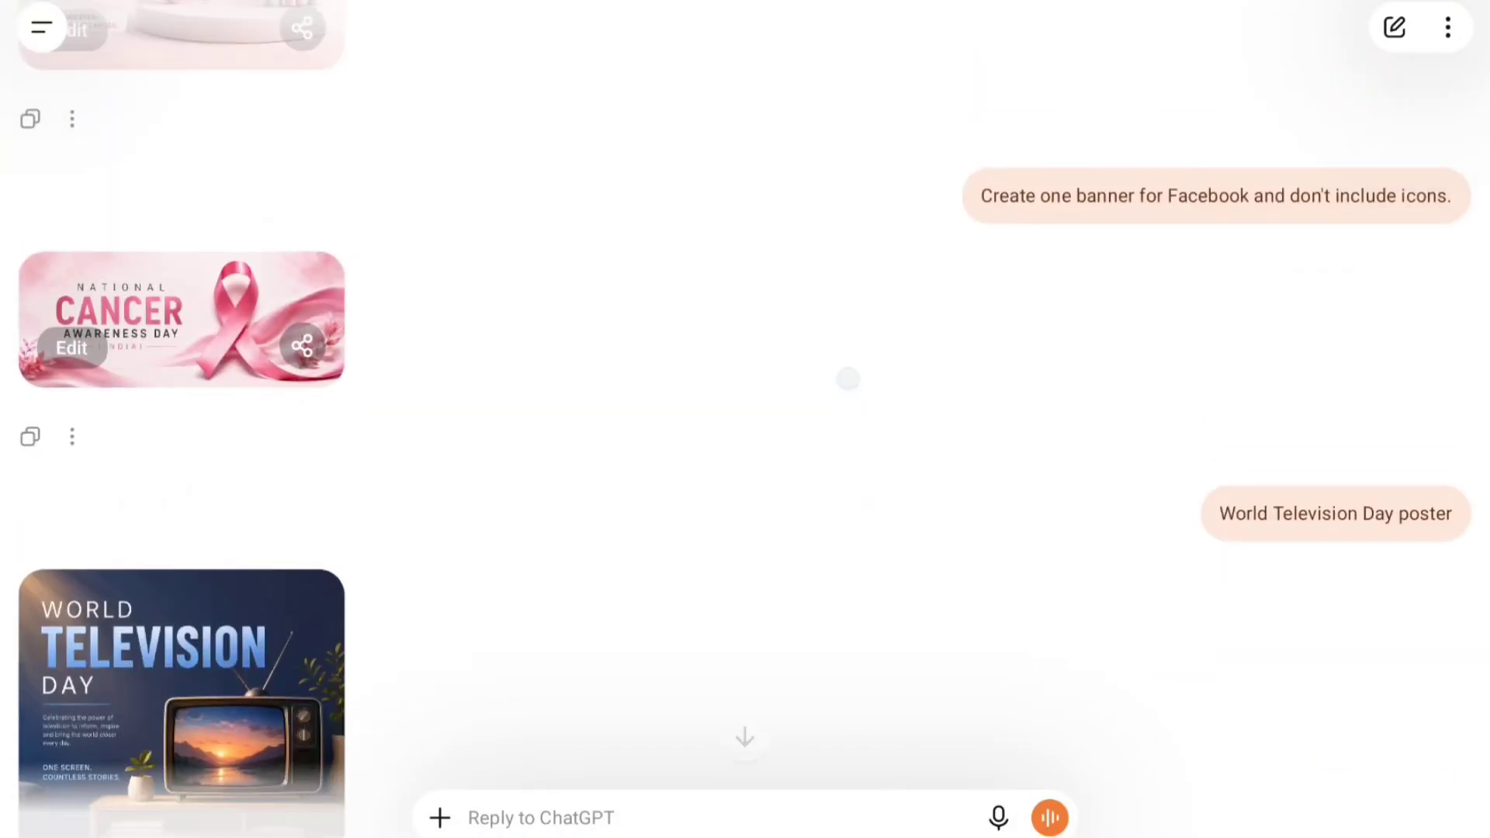
scroll(848, 378, "down", 10)
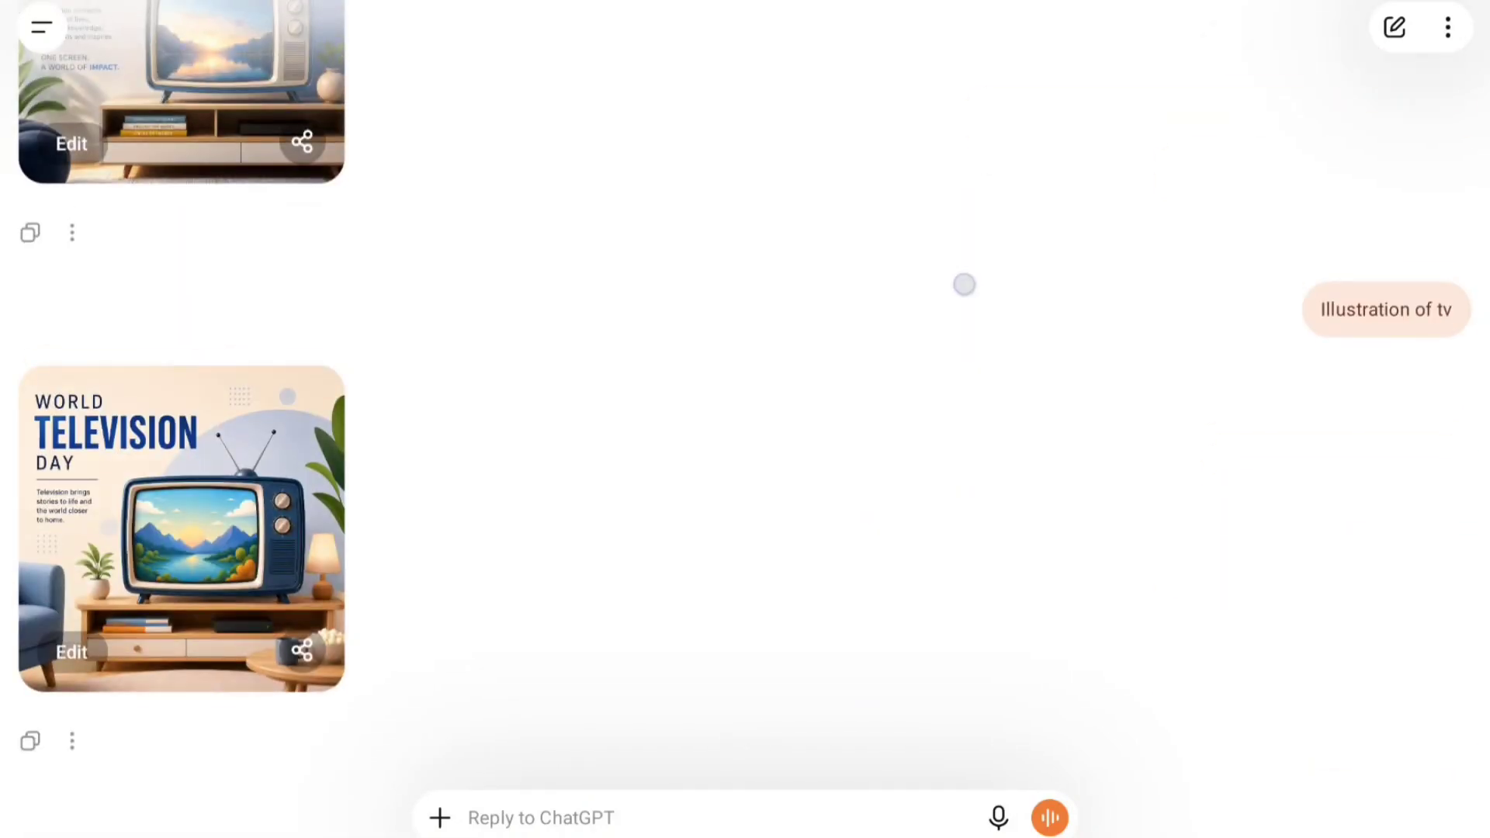
scroll(965, 282, "up", 1)
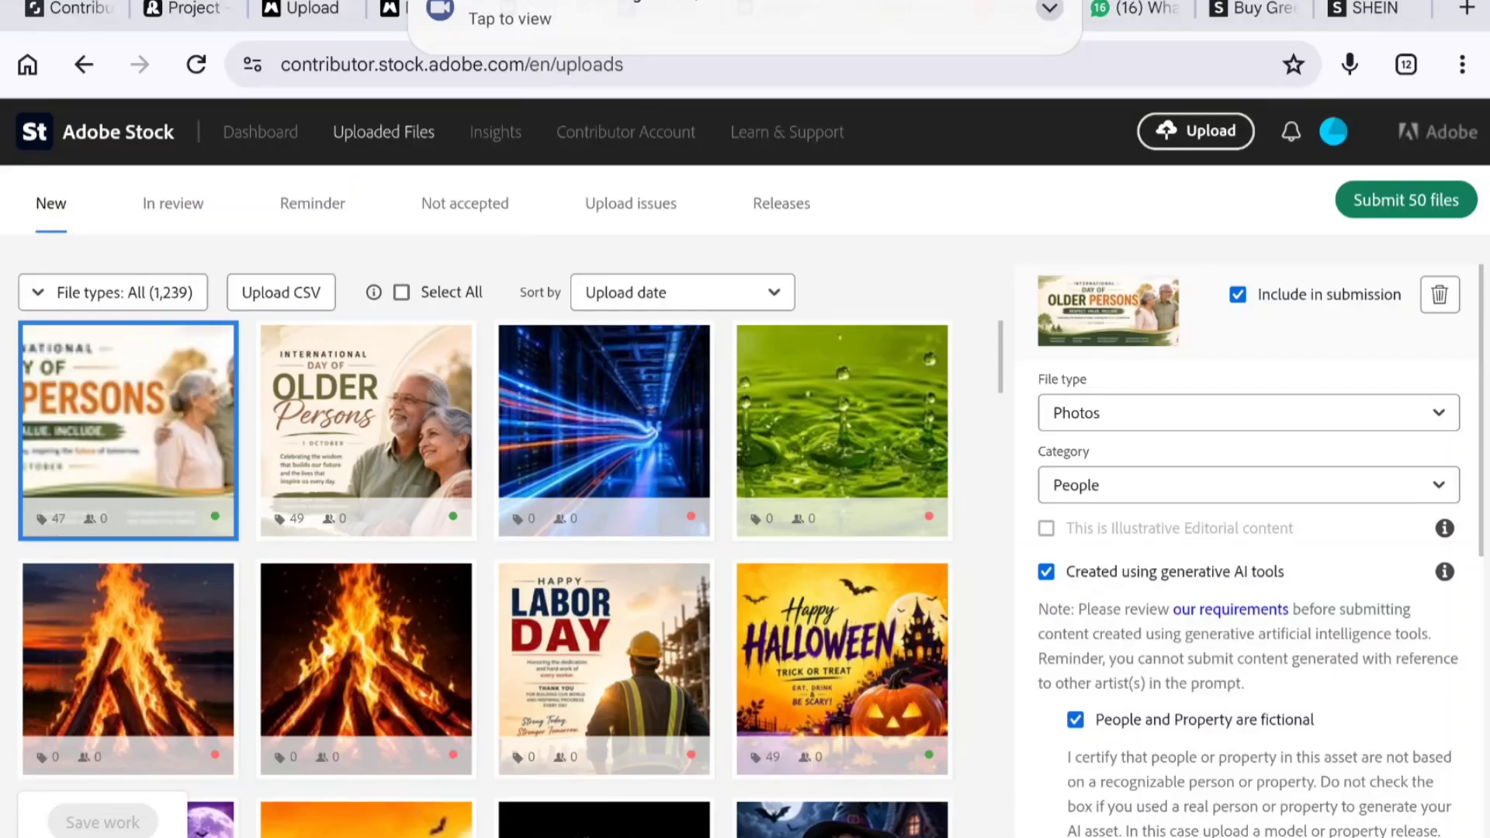
- Upload the recent batch of poster images, including the new World Television Day illustration, to Adobe Stock
left_click(1195, 131)
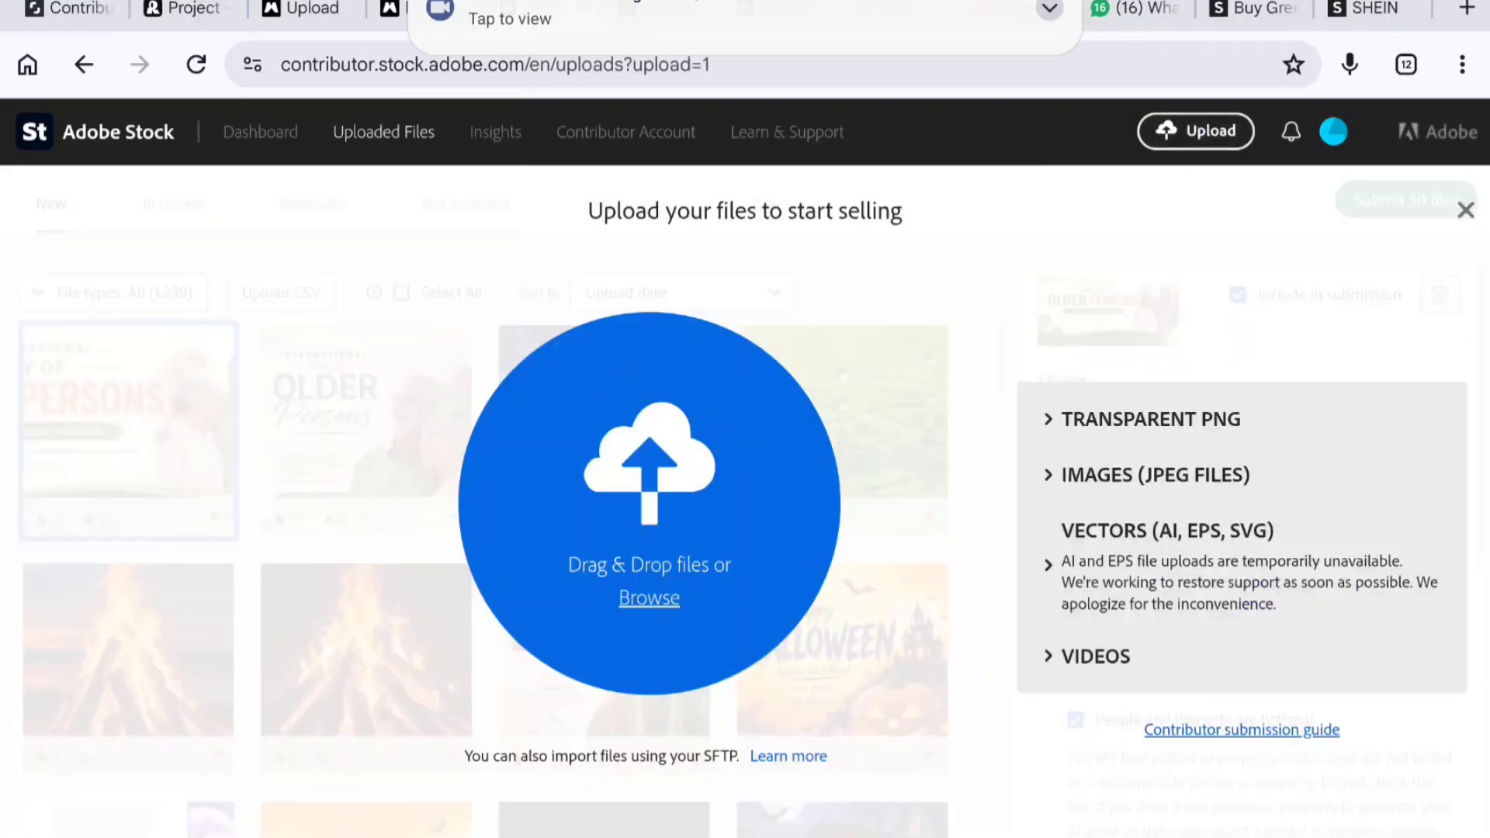
left_click(649, 596)
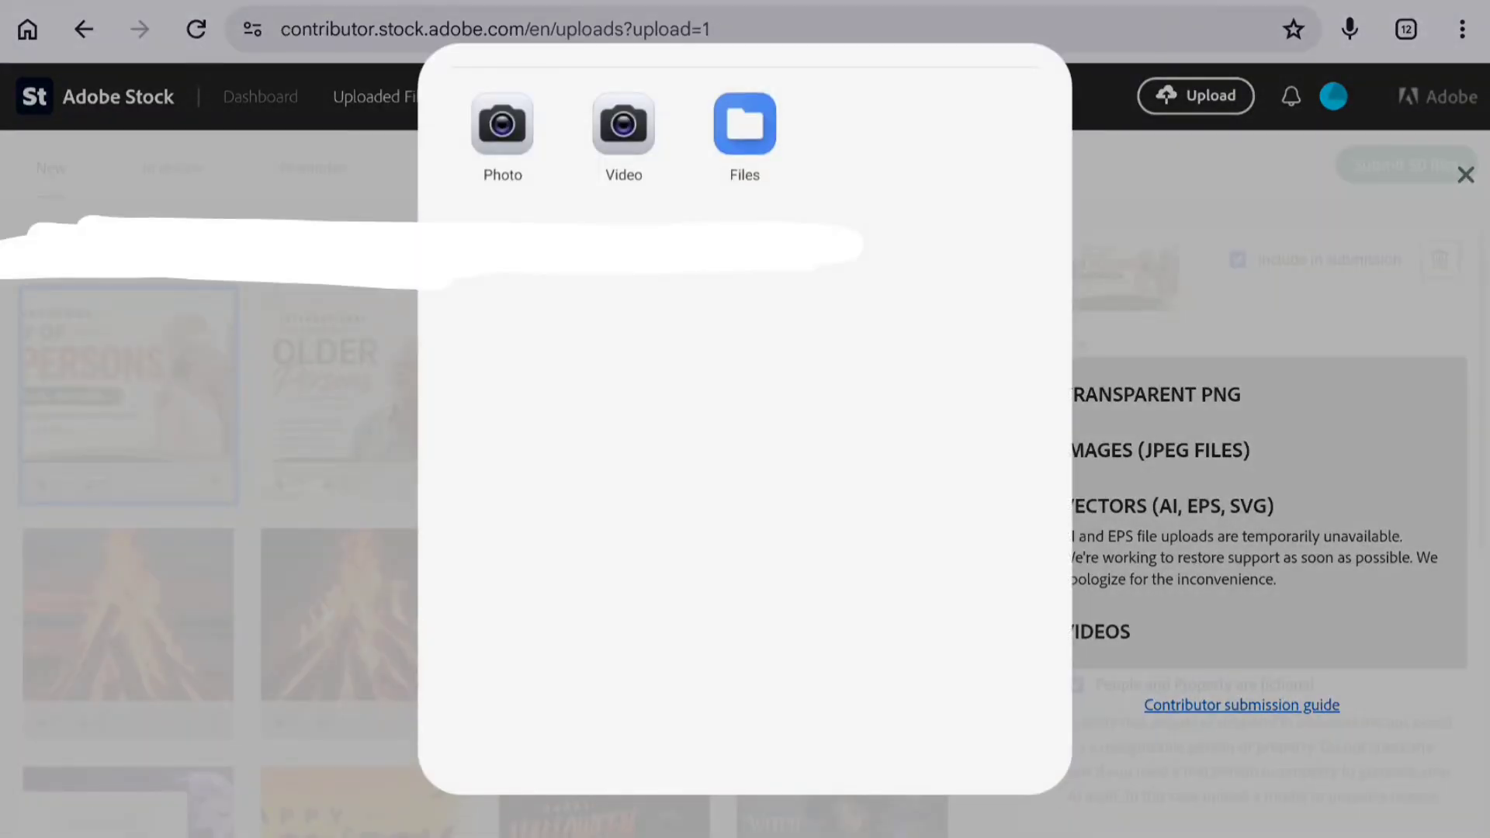
left_click(745, 124)
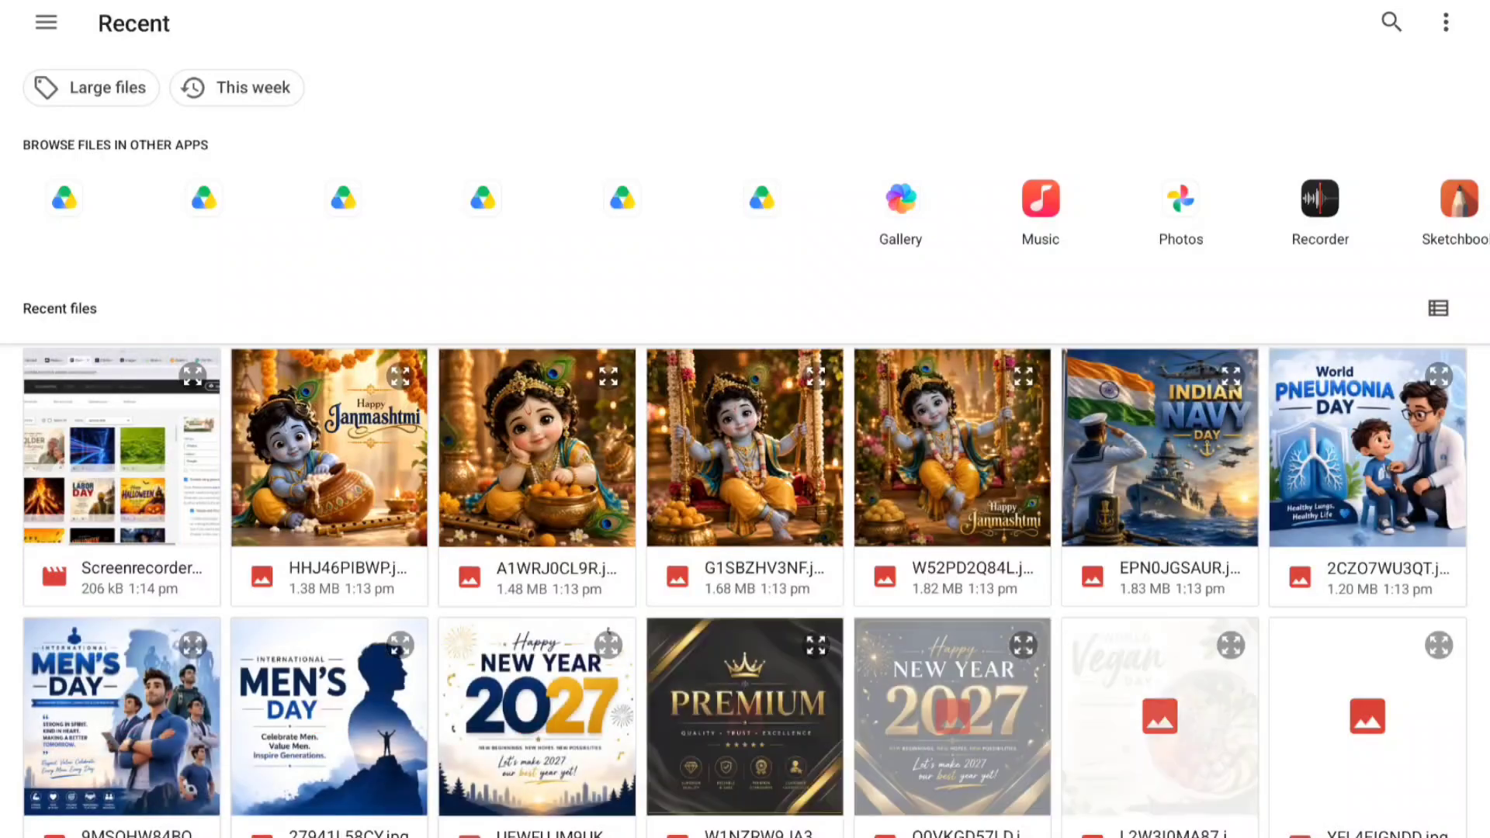
left_click_drag(388, 496, 1352, 818)
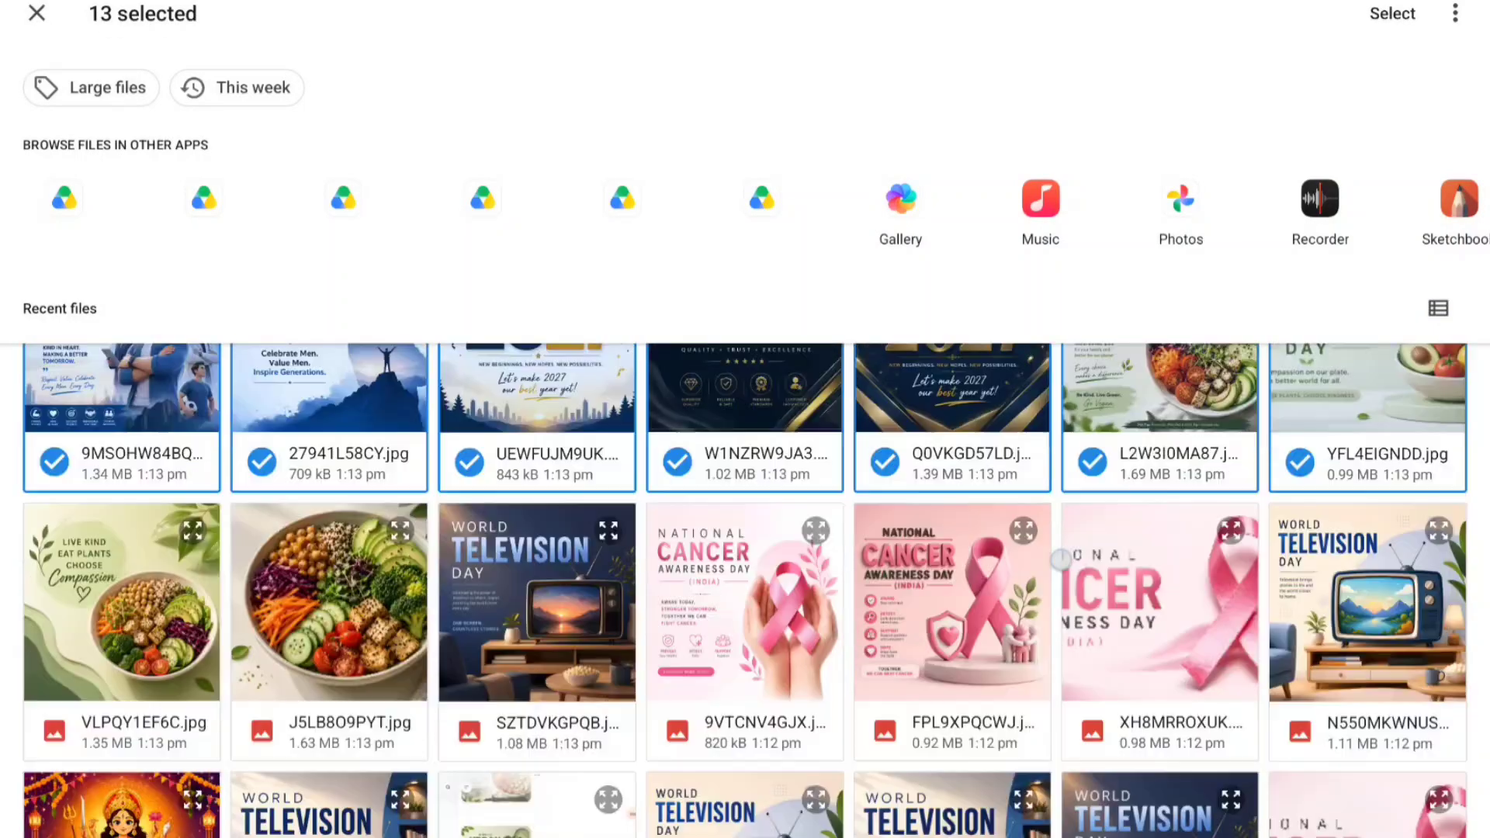
scroll(745, 590, "down", 6)
left_click_drag(146, 536, 1370, 510)
left_click_drag(152, 757, 380, 787)
scroll(381, 787, "down", 2)
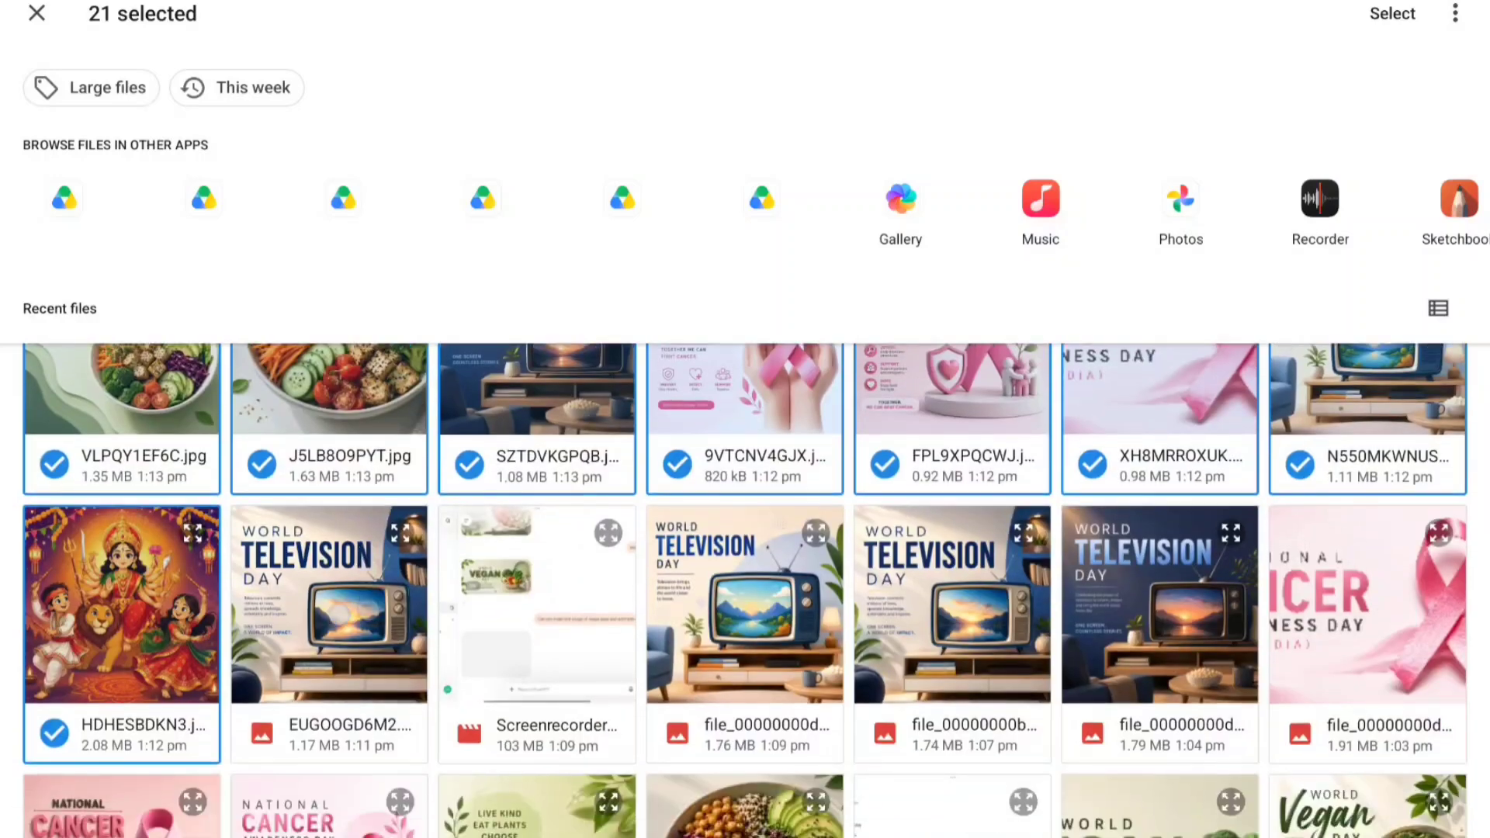
left_click(353, 619)
left_click(1395, 12)
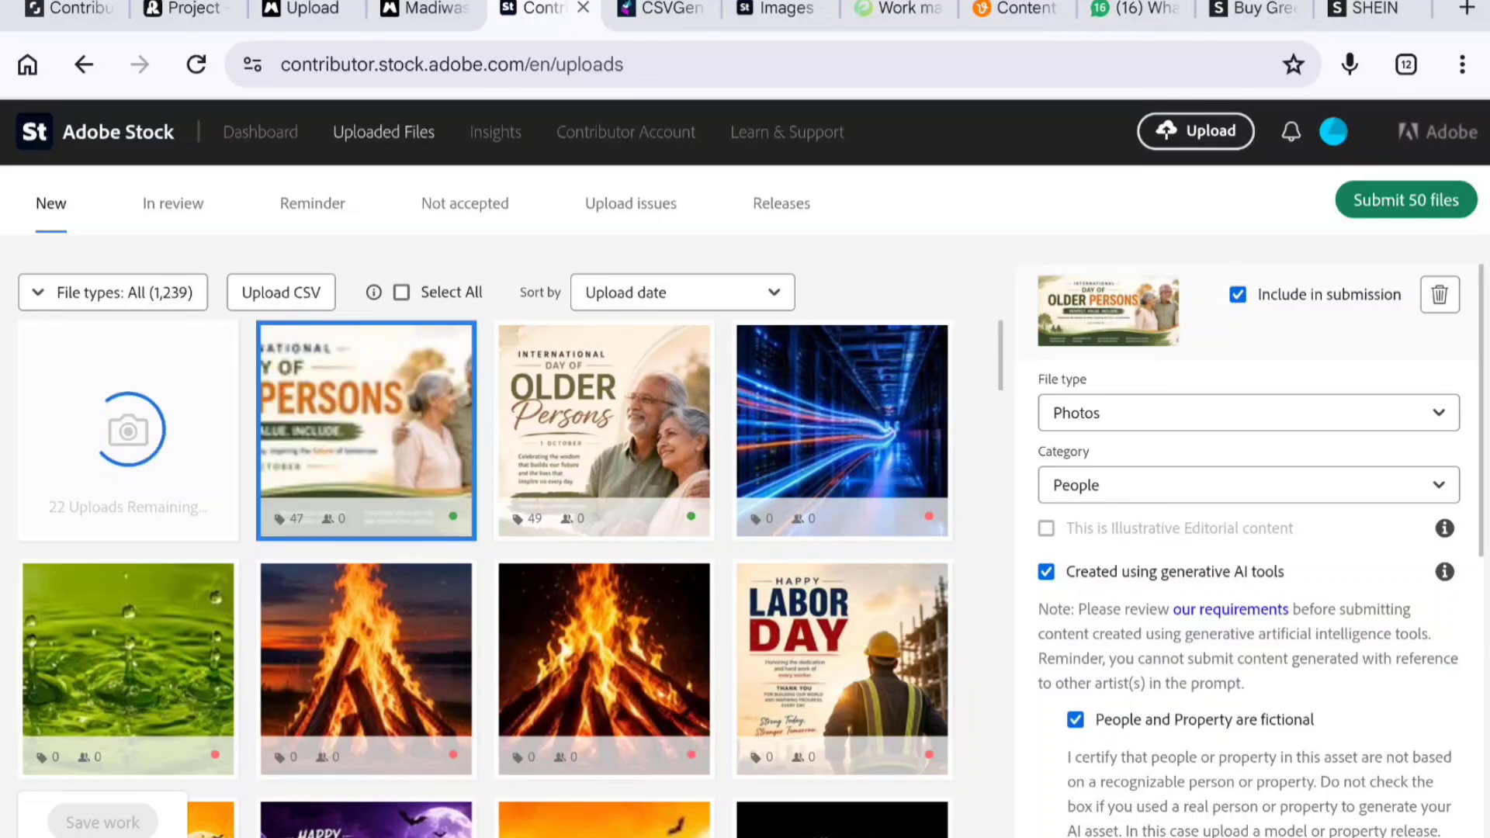
- Load the same batch of recent poster images into CSVGen Pro's metadata uploader
left_click(664, 8)
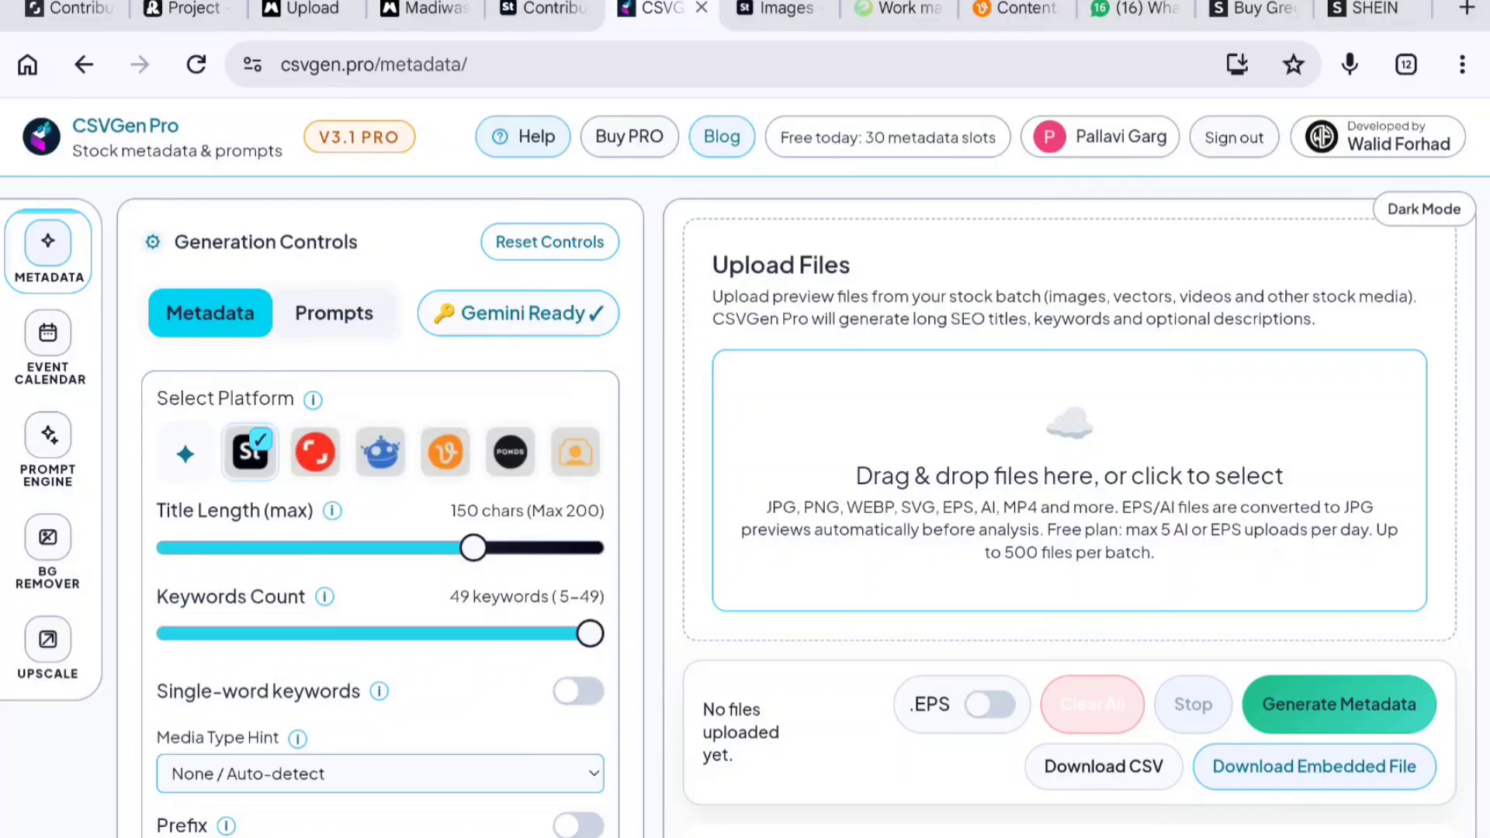
left_click(1104, 438)
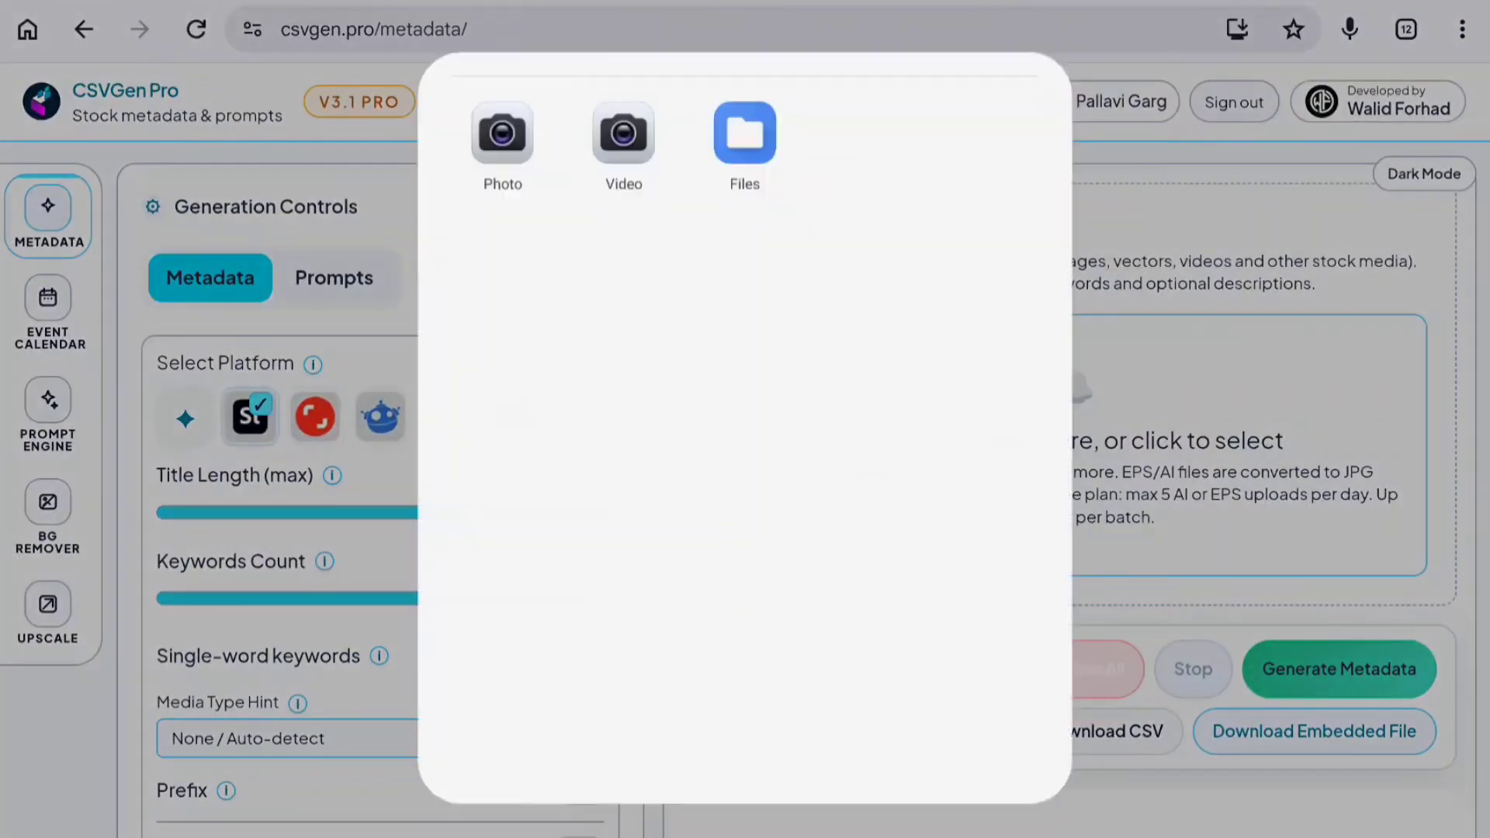
left_click(745, 124)
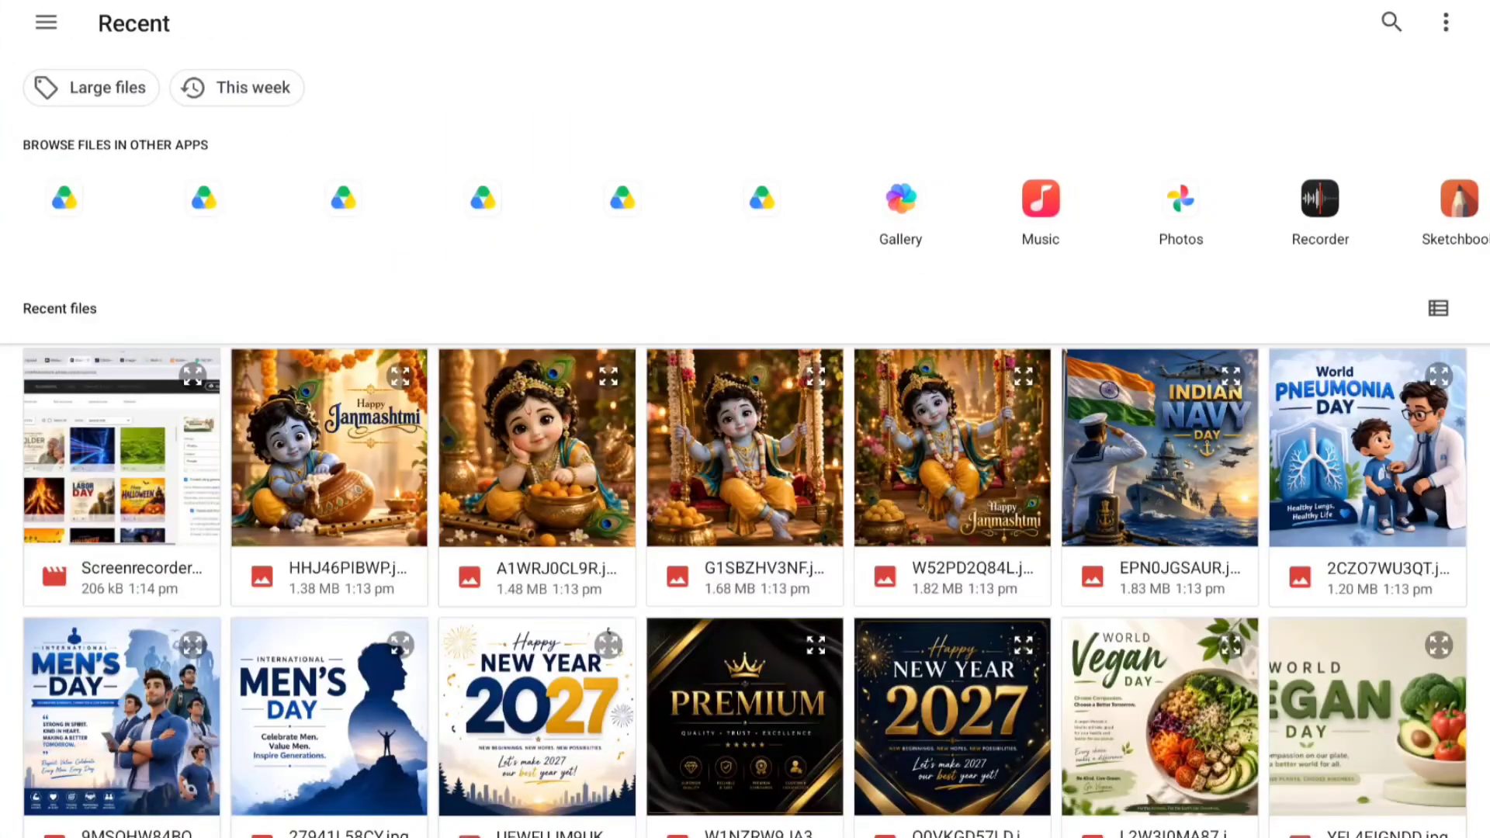
left_click(315, 450)
left_click(538, 522)
left_click_drag(538, 522, 1351, 784)
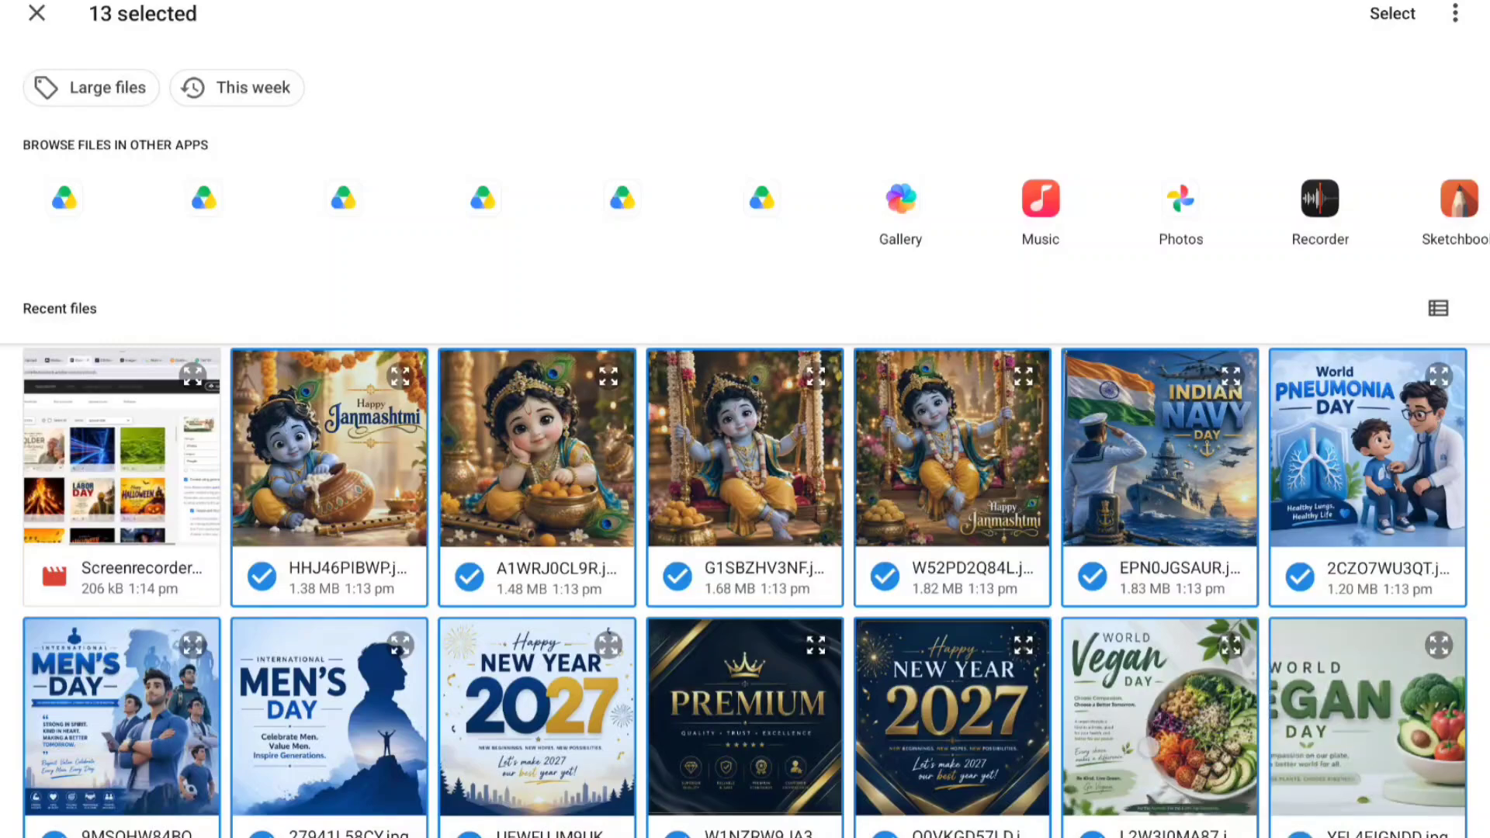
scroll(1200, 543, "down", 7)
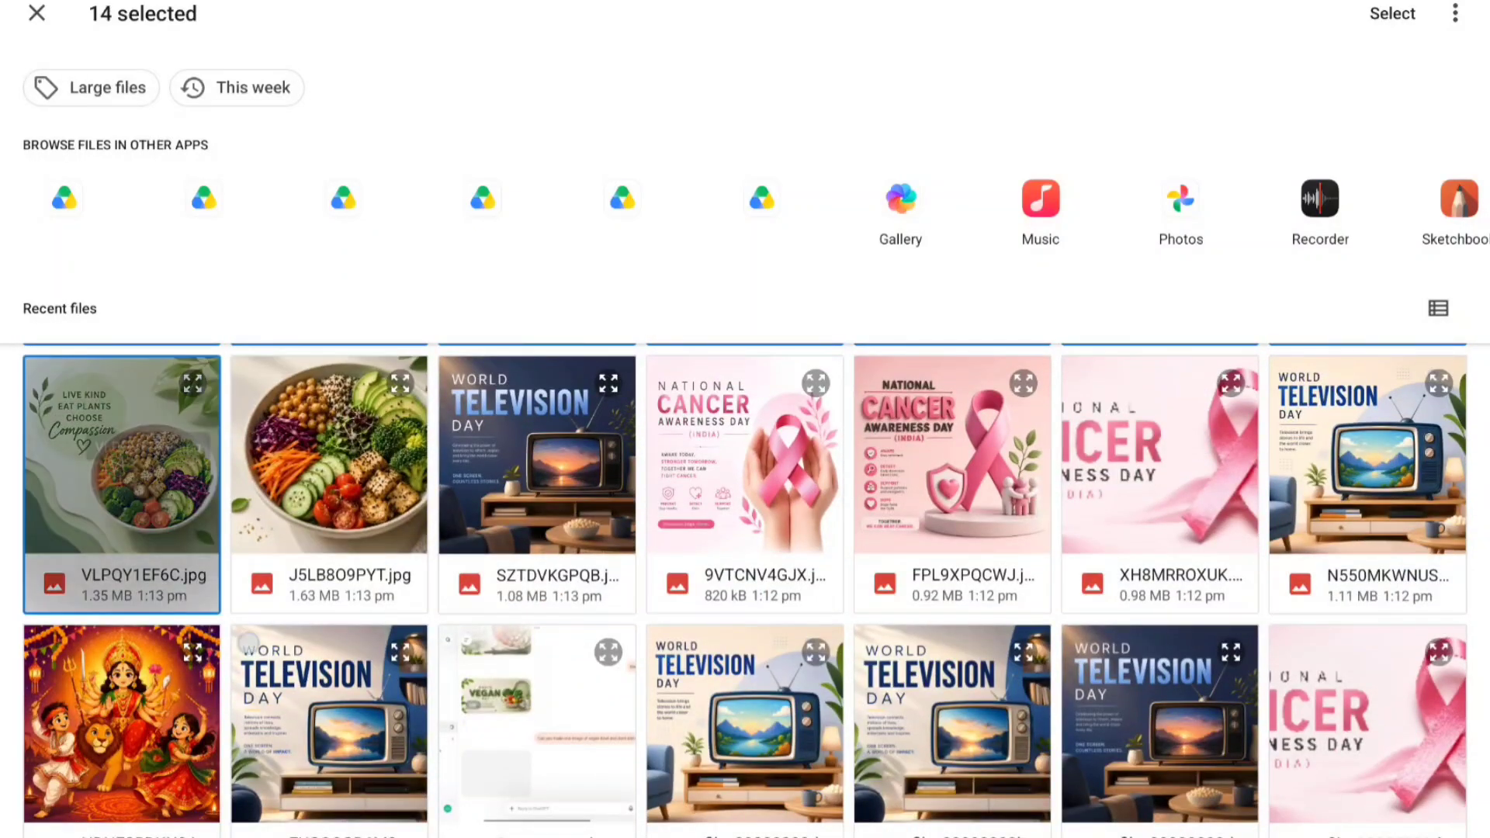
left_click_drag(149, 496, 340, 757)
left_click(1392, 14)
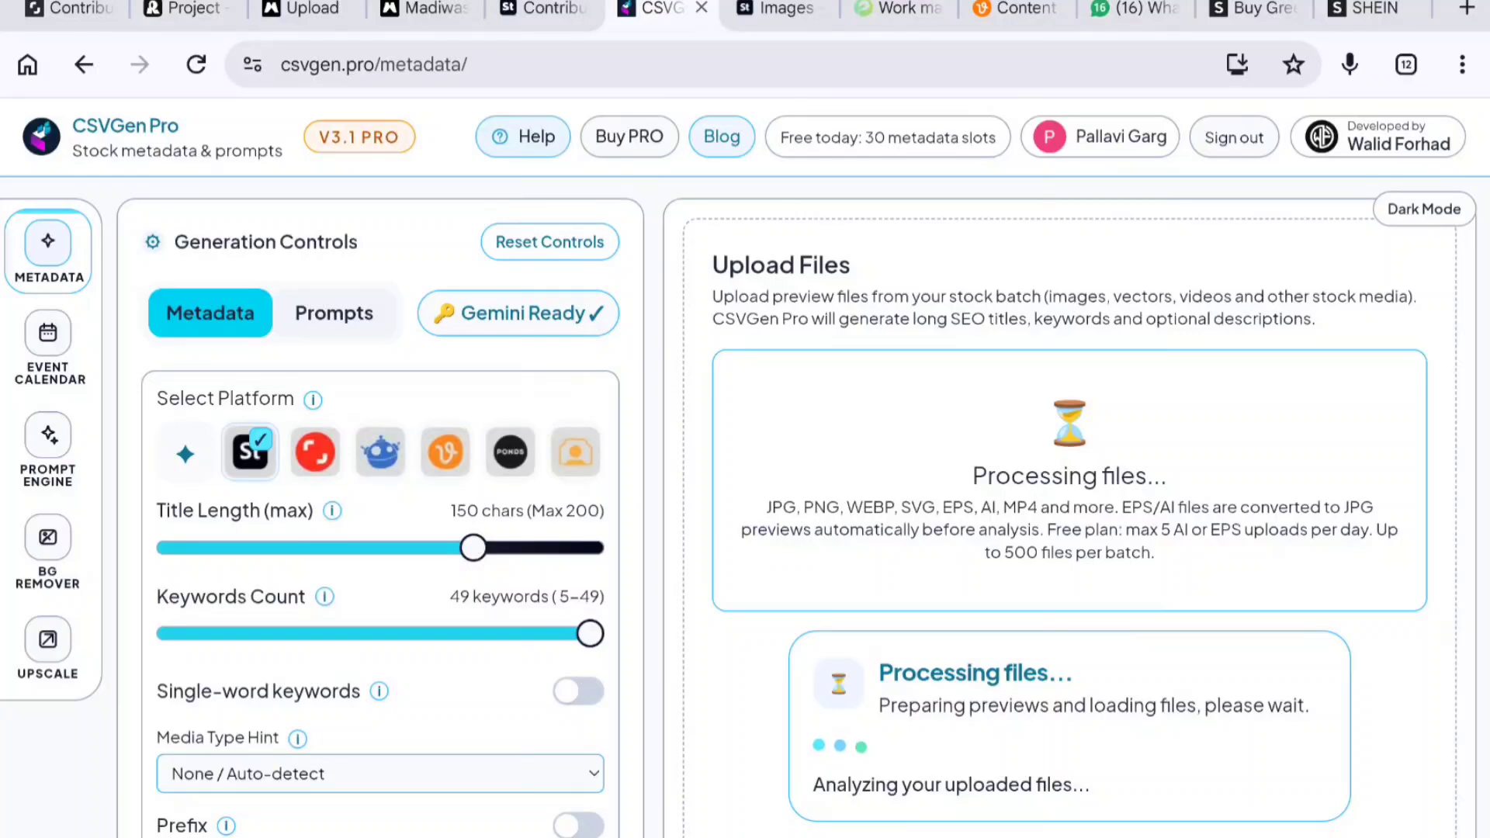
- Start generating metadata for the loaded files
scroll(1071, 466, "down", 2)
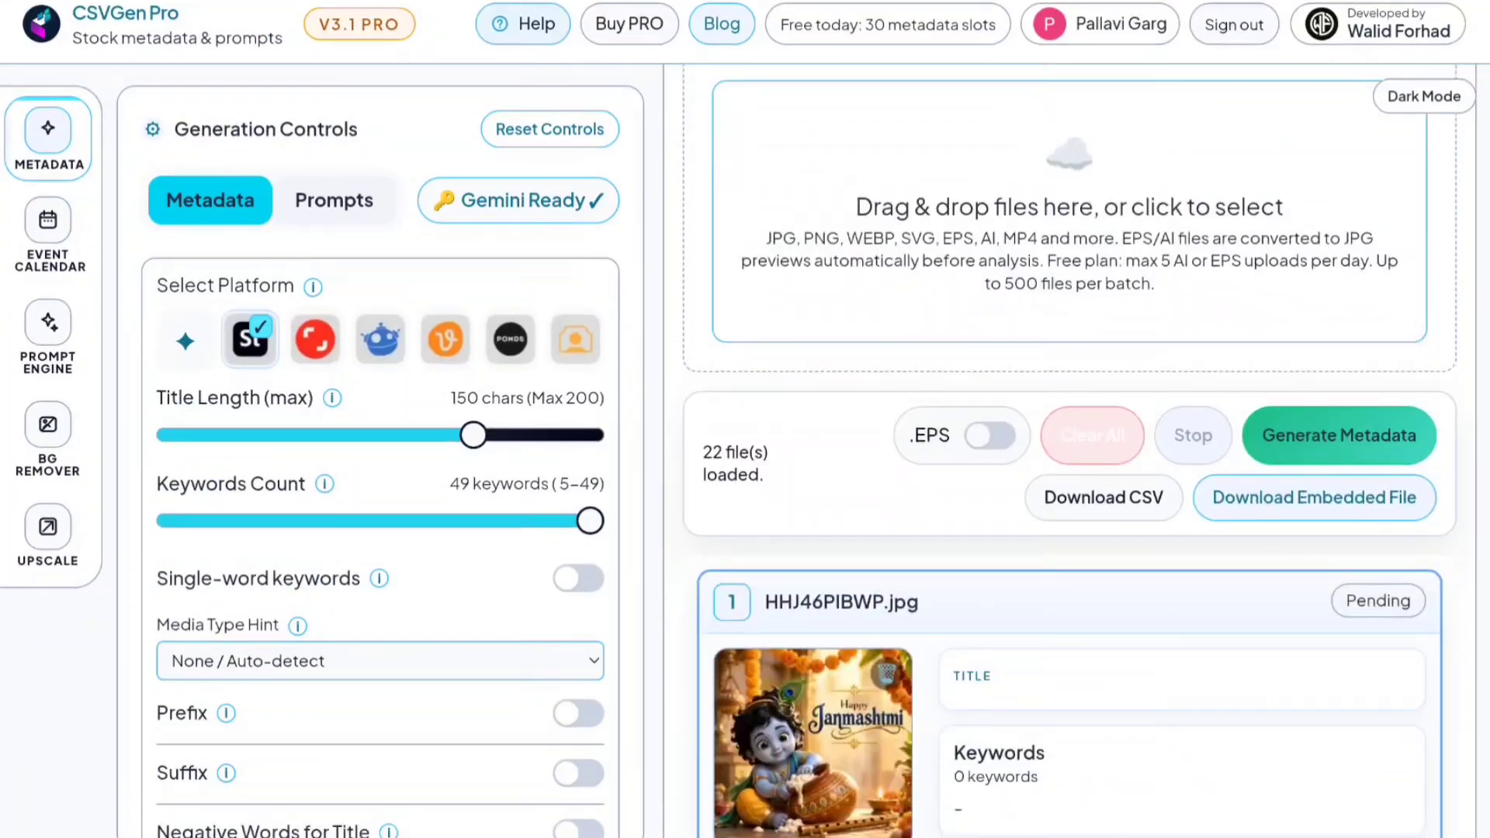
left_click(1315, 440)
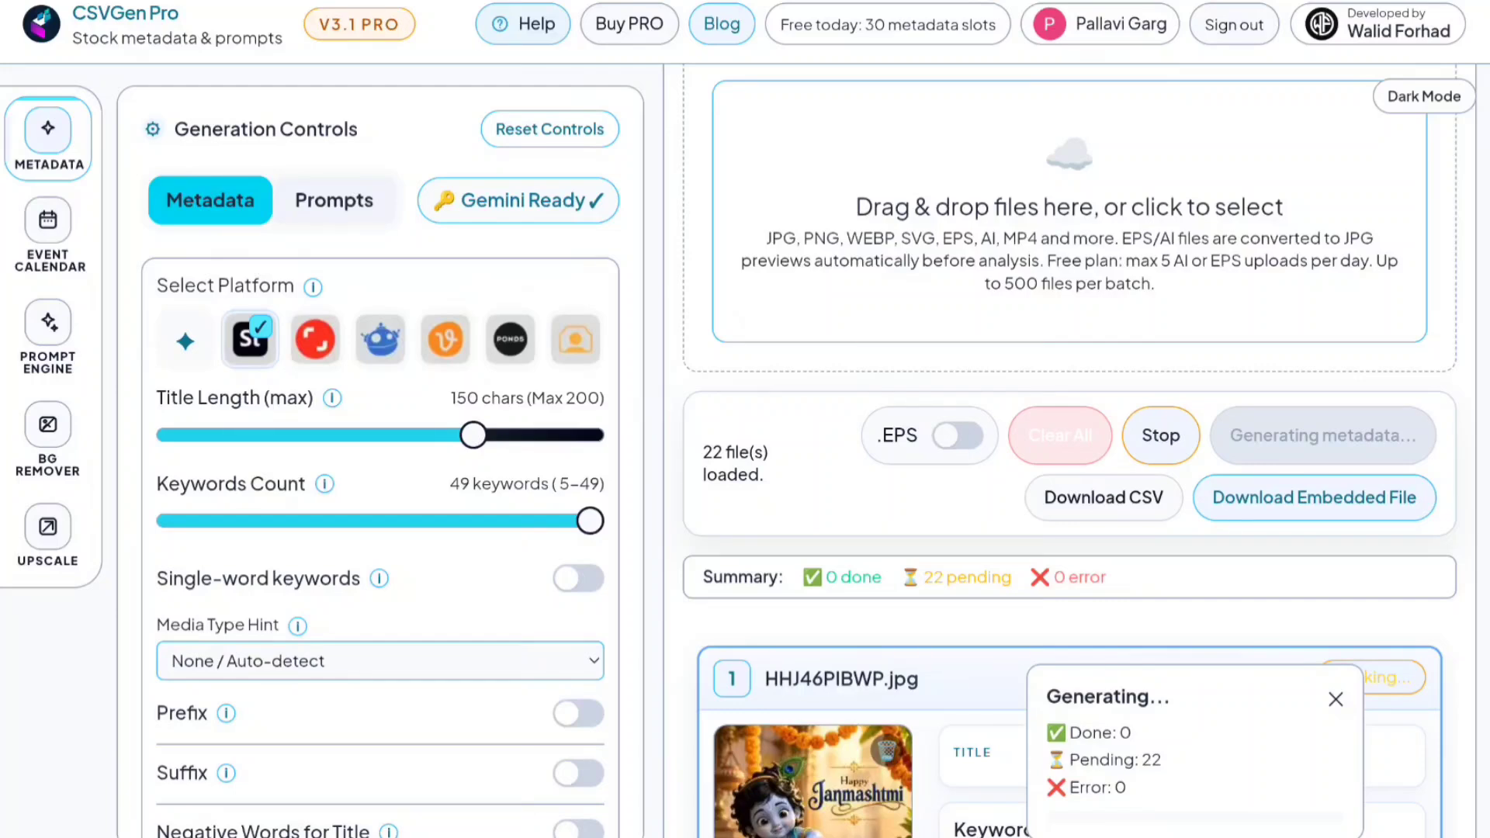
- Check the Adobe Stock upload progress and the metadata generation status of the files
scroll(918, 201, "up", 2)
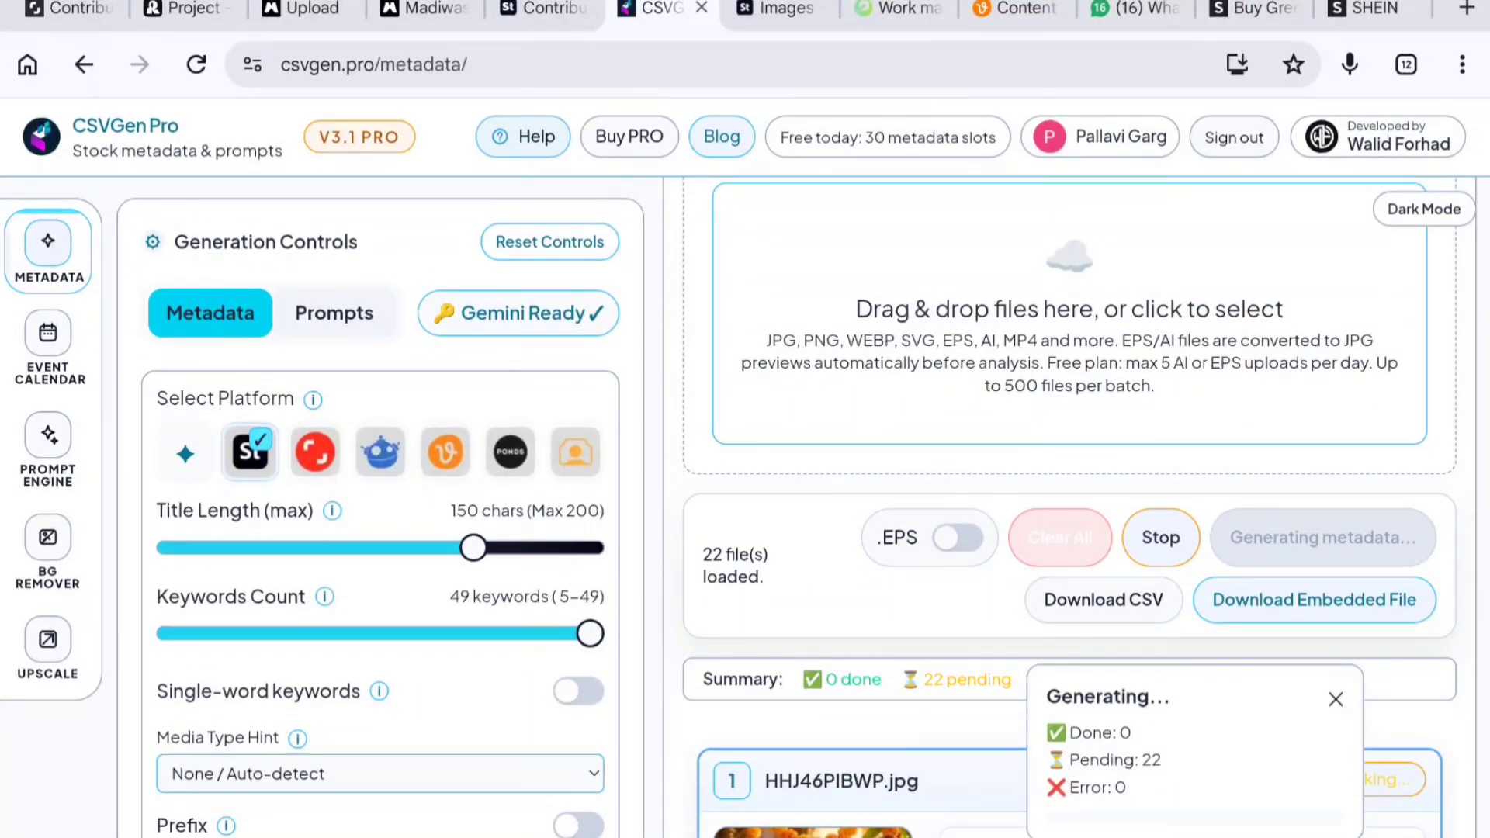
scroll(1070, 504, "up", 2)
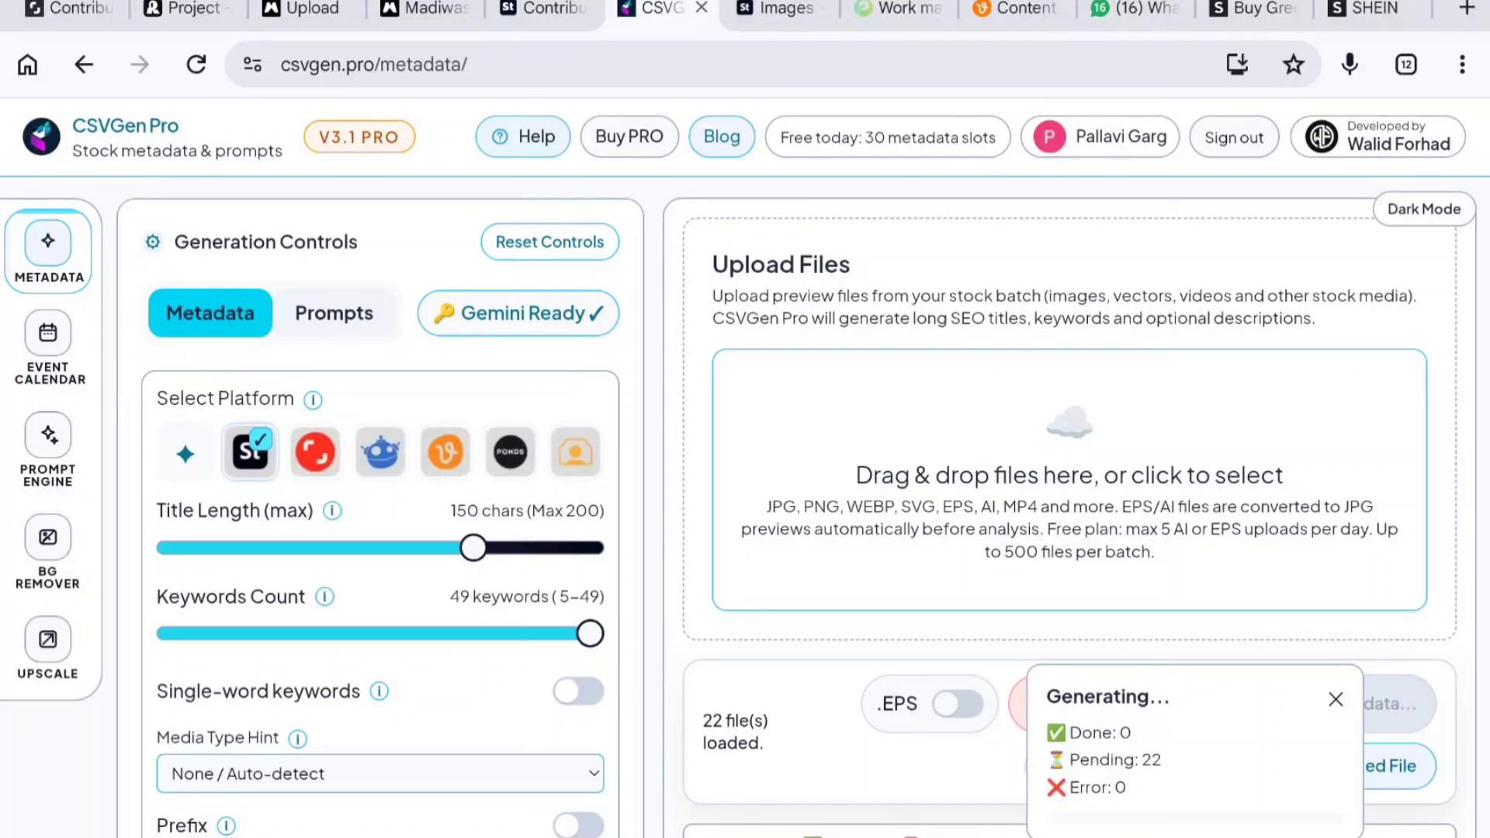
left_click(545, 7)
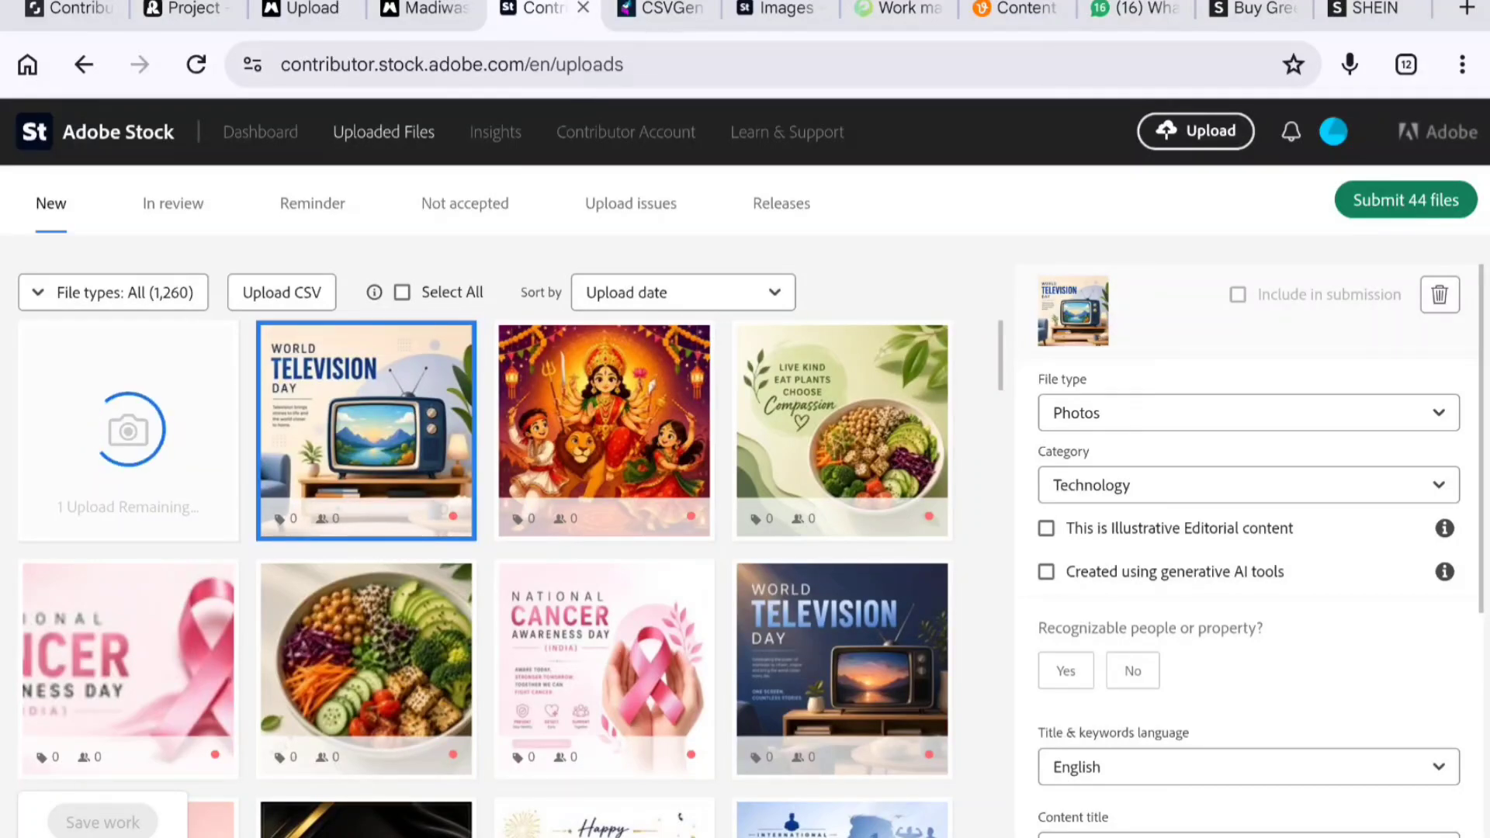
left_click(660, 7)
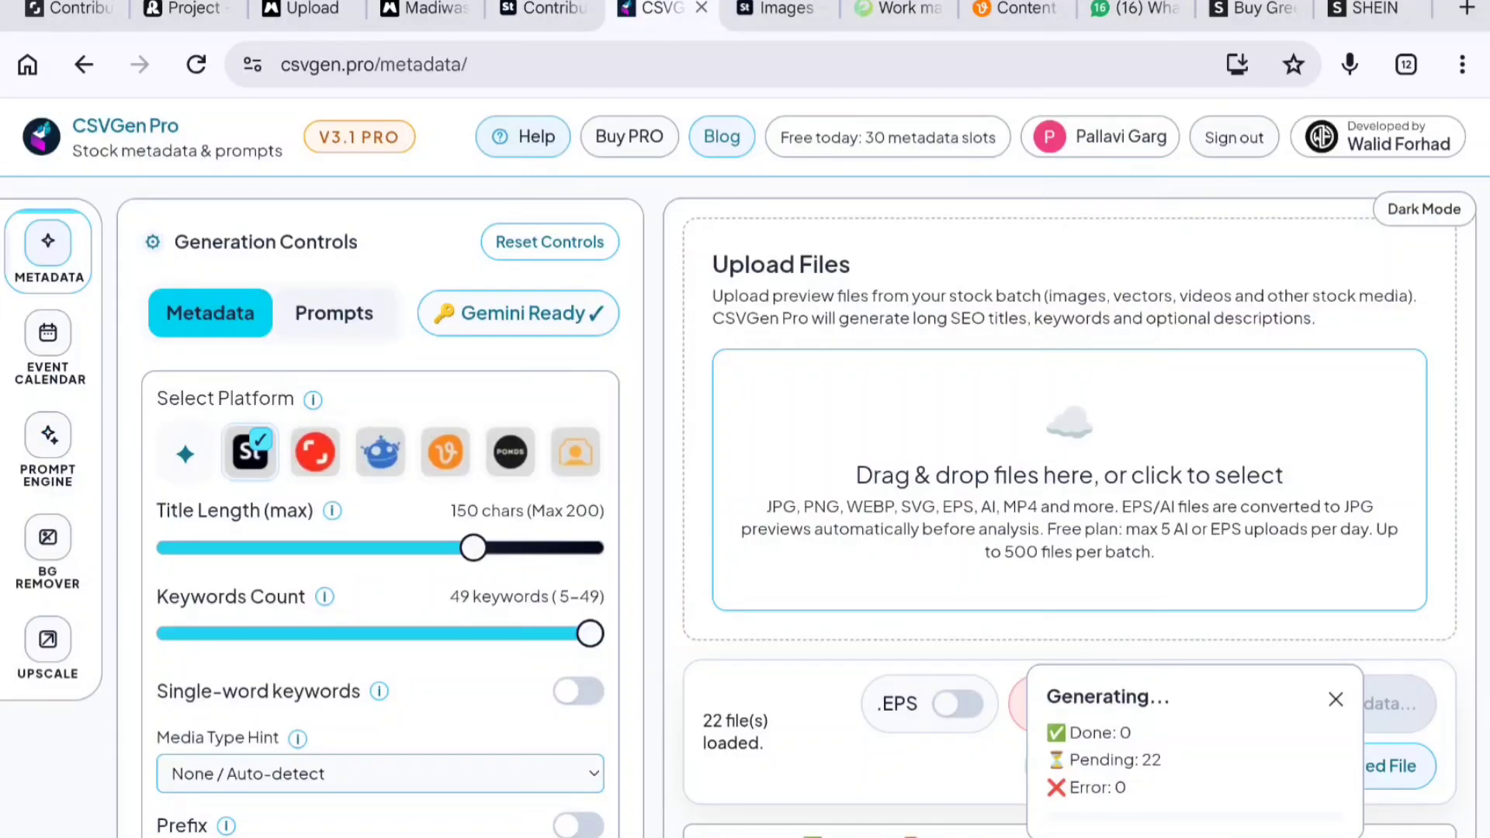
scroll(1280, 483, "down", 1)
scroll(1279, 483, "down", 4)
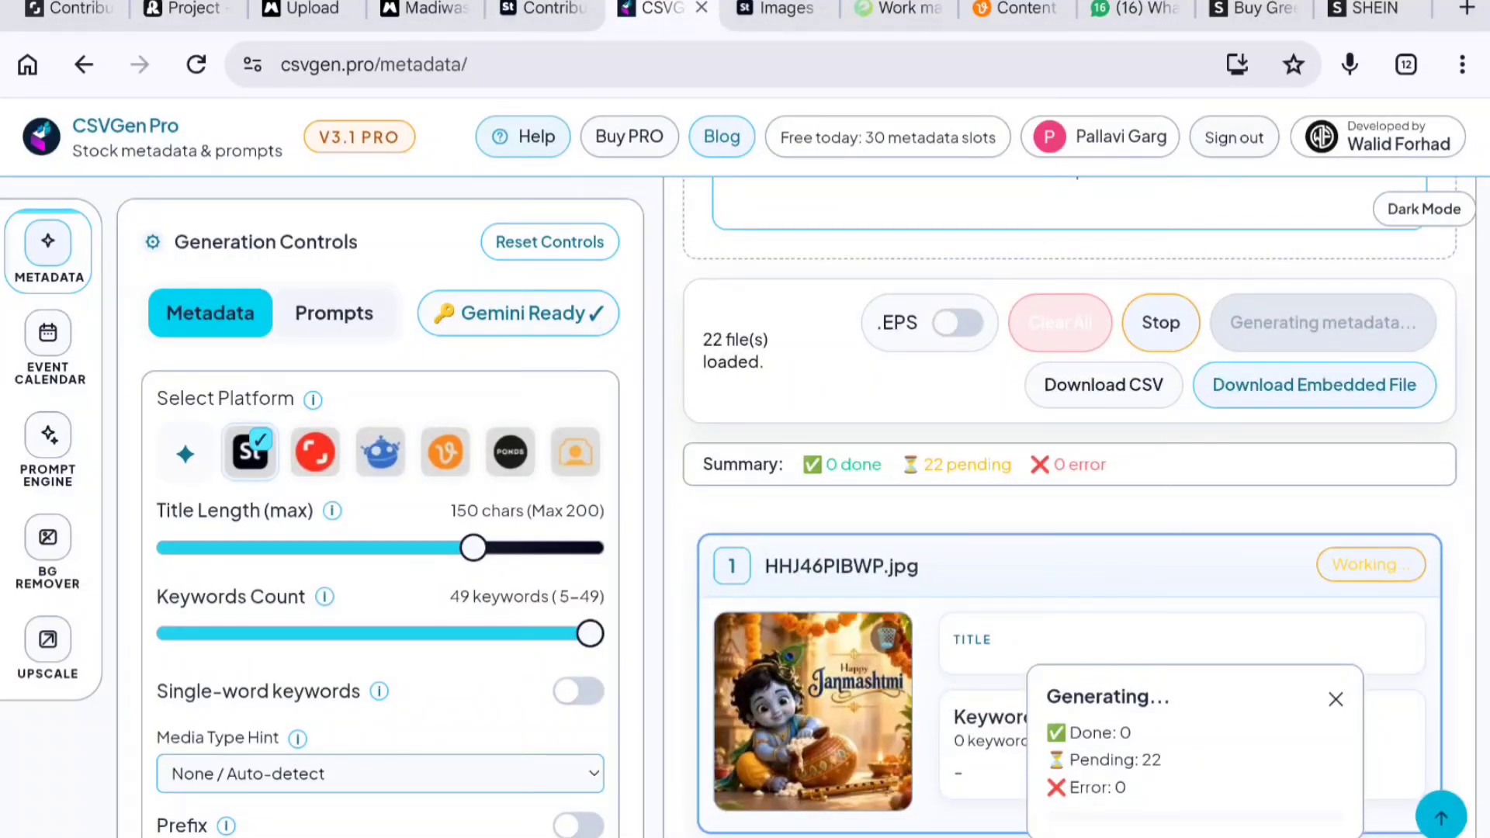
scroll(1072, 505, "down", 4)
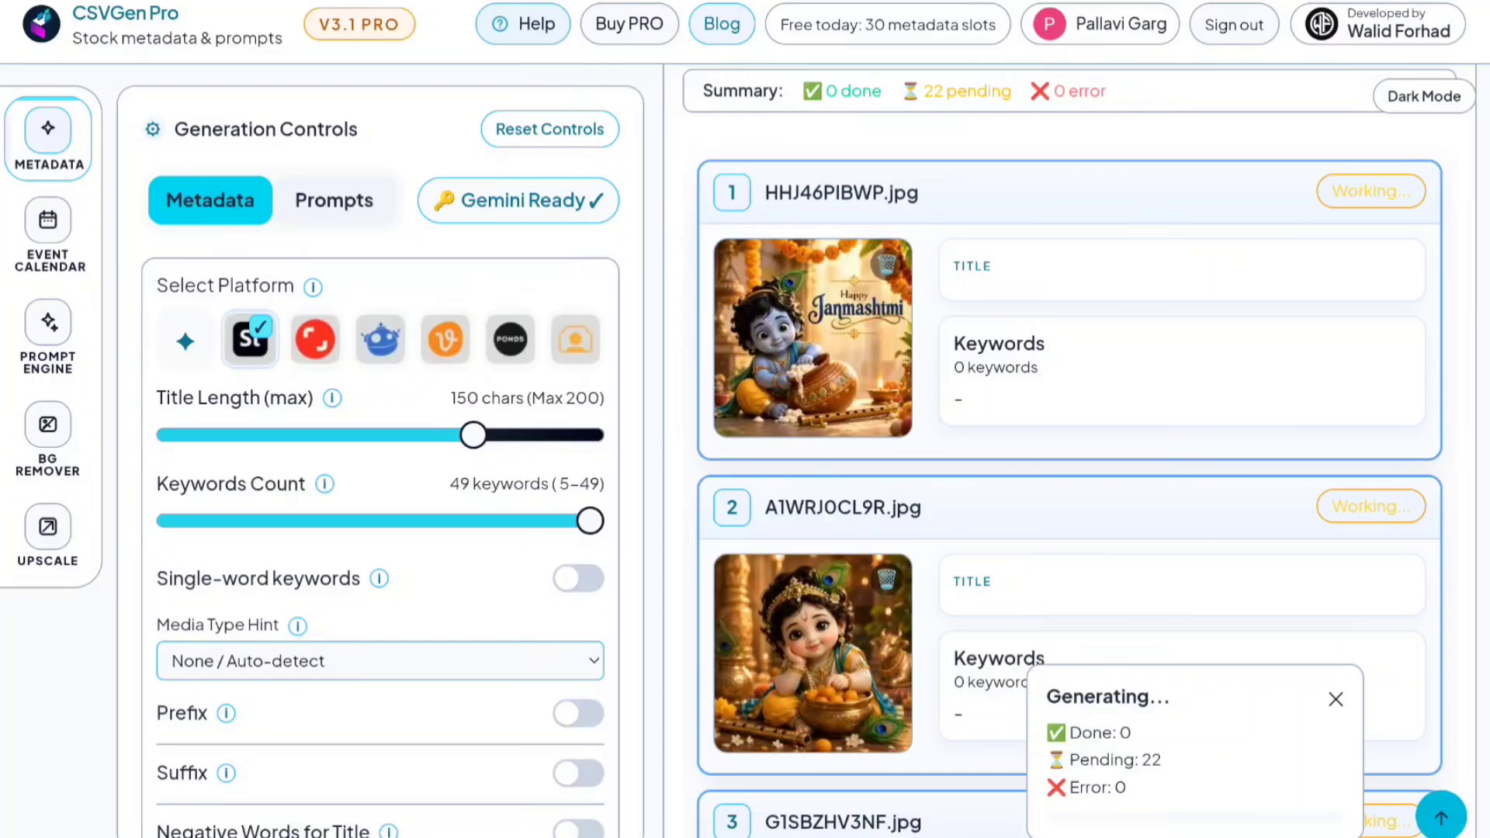
scroll(1071, 466, "up", 3)
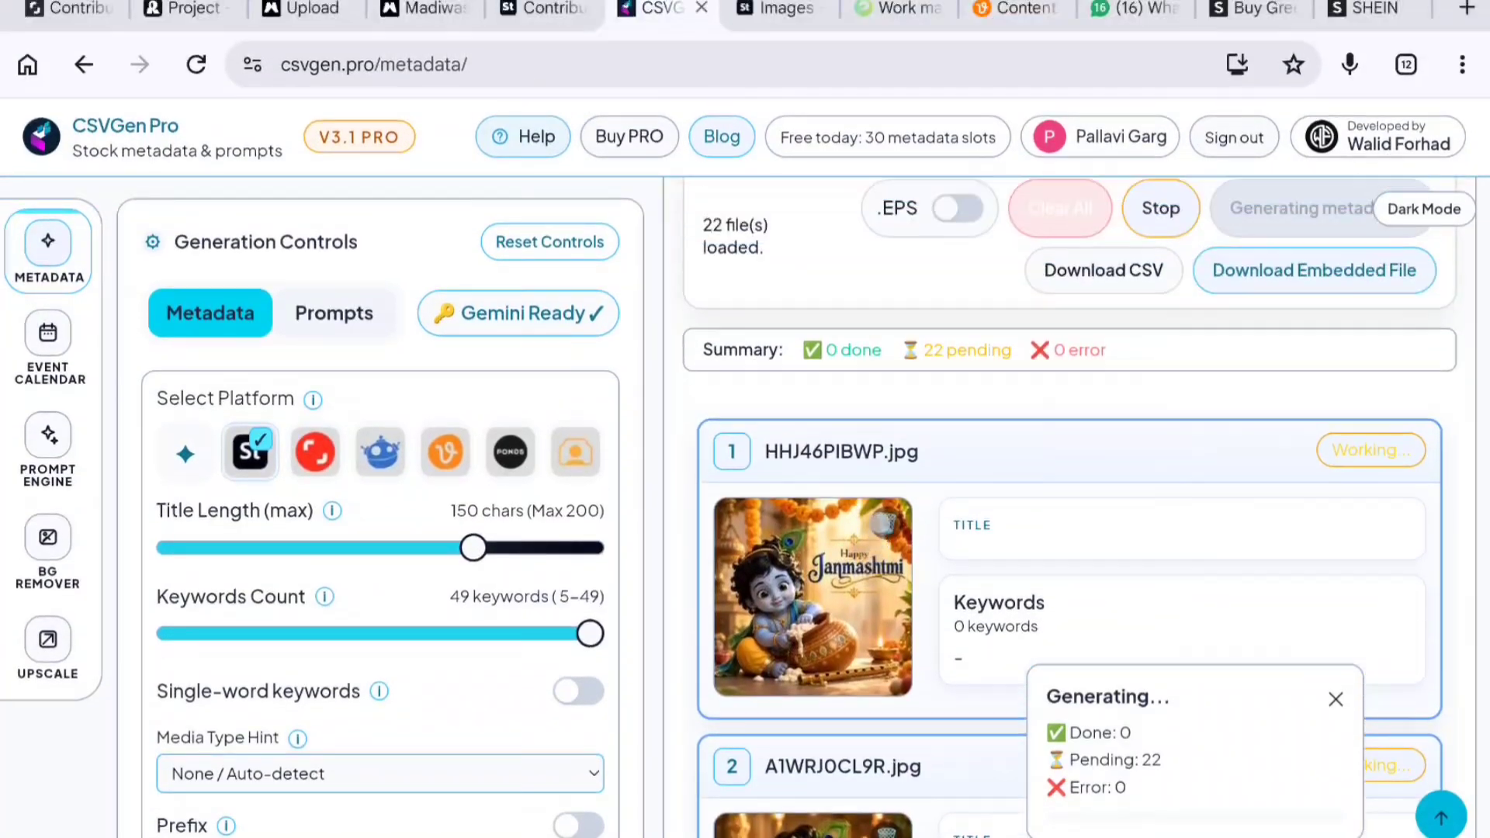
- Upload the recent batch of poster images, including the World Television Day illustrations, to Magnific Contributors
left_click(311, 8)
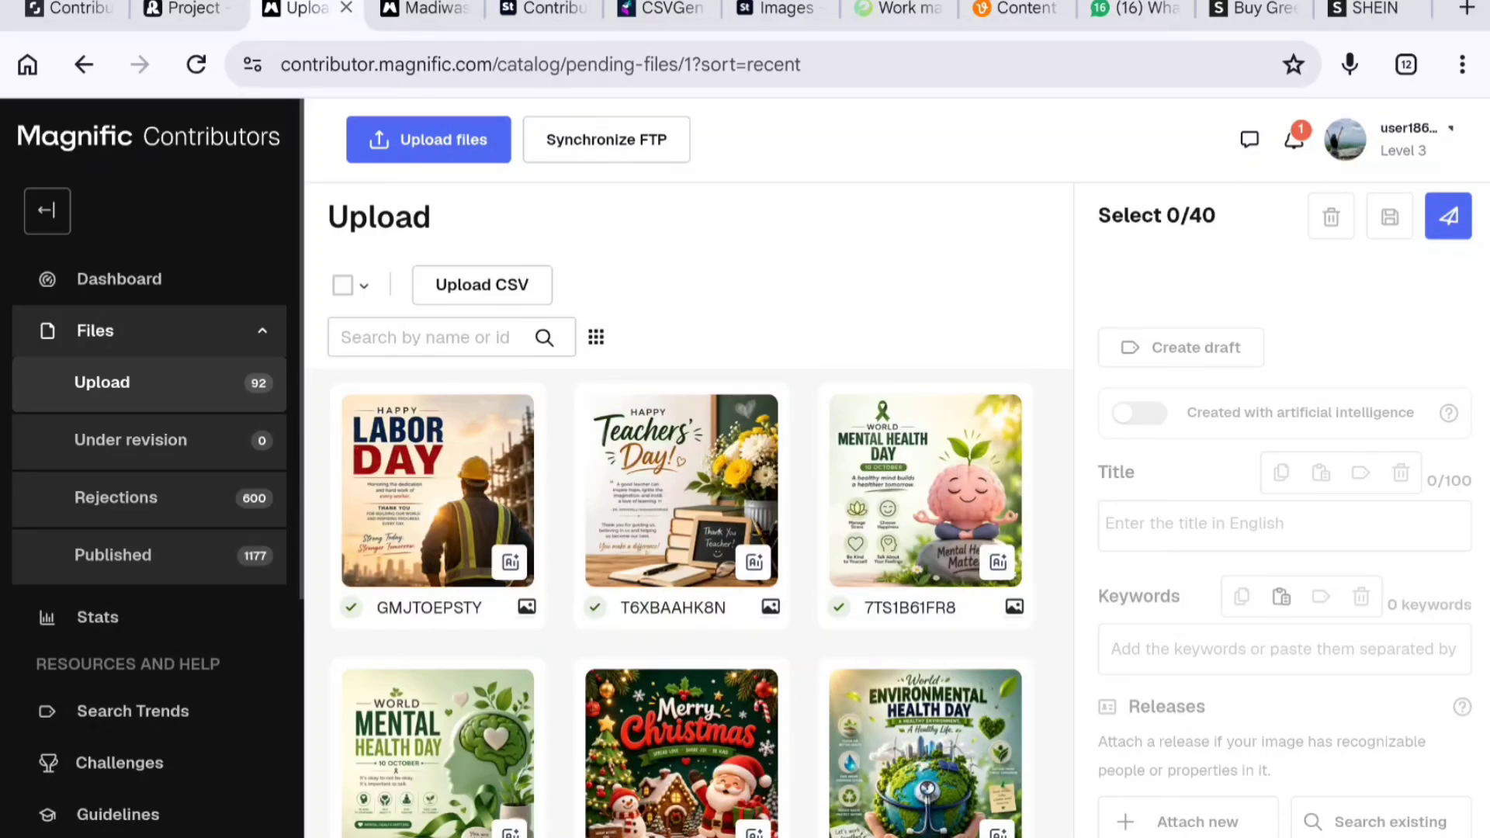
left_click(419, 136)
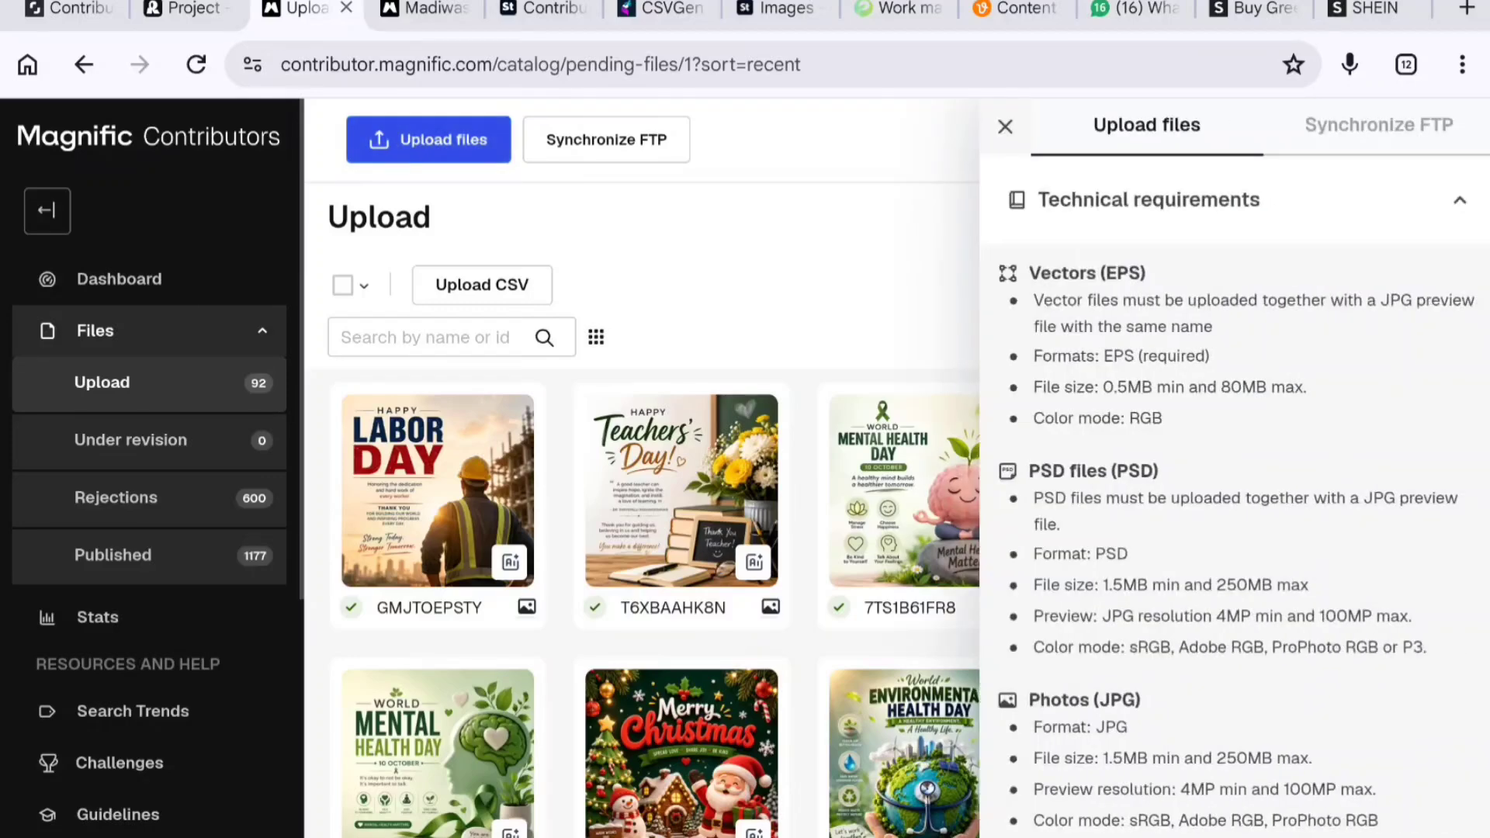
scroll(1334, 510, "down", 3)
left_click(1237, 765)
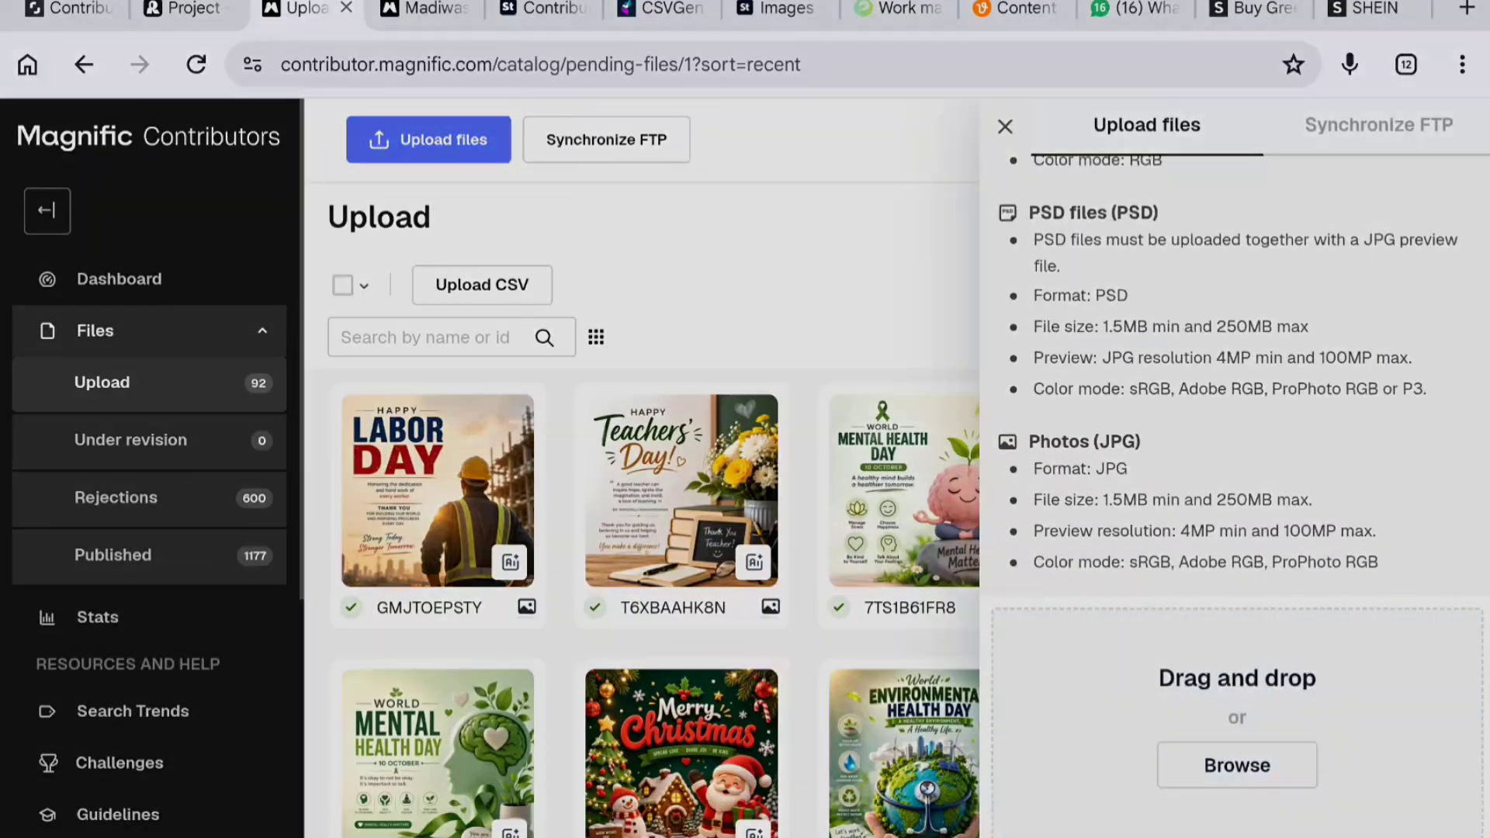
left_click(623, 123)
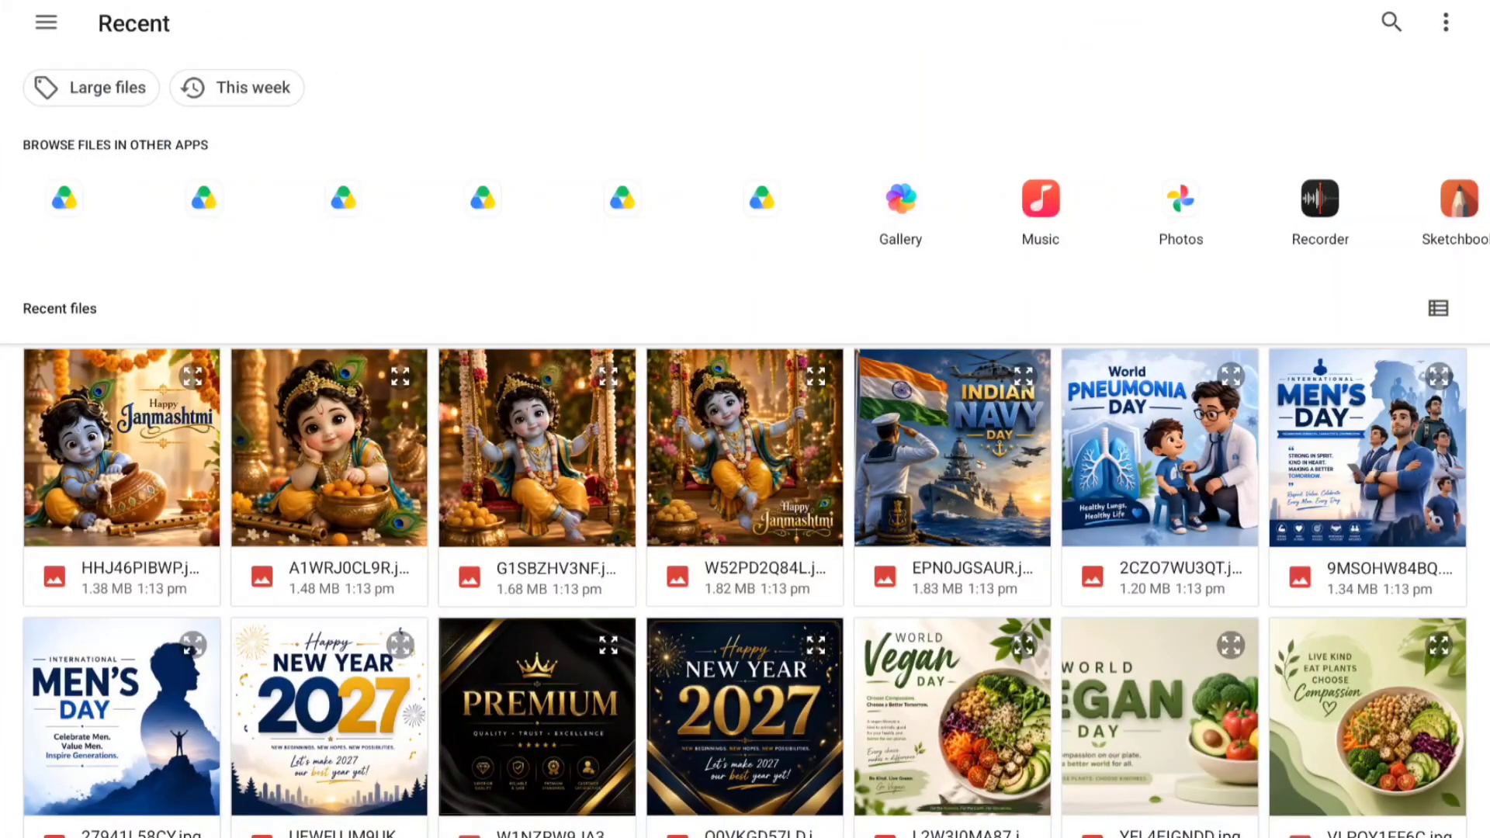
left_click_drag(114, 489, 1366, 807)
scroll(1064, 605, "down", 3)
left_click_drag(150, 512, 150, 652)
left_click(1392, 13)
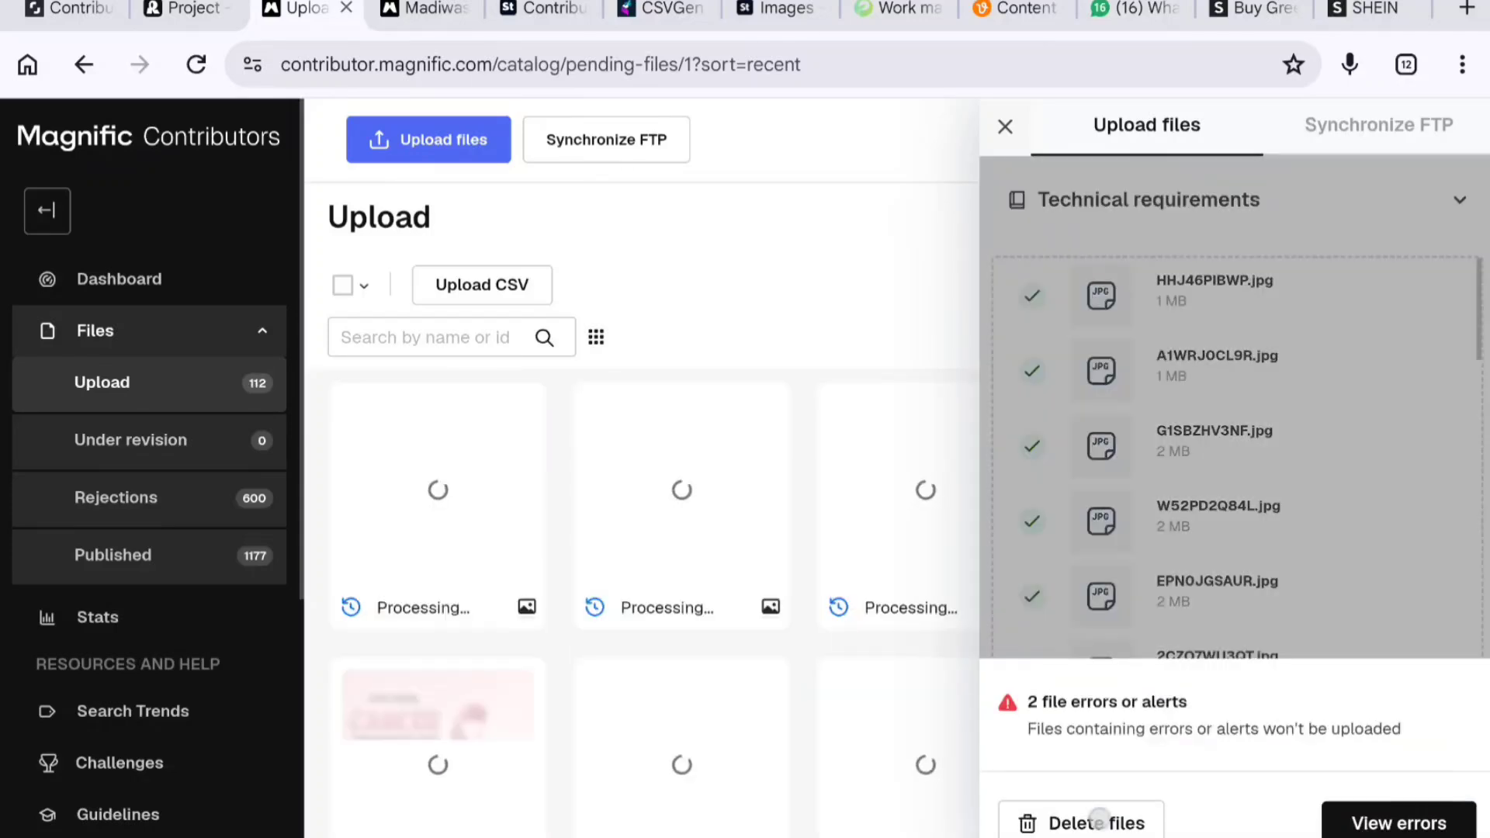
- Delete the files flagged with errors from the upload queue and select all uploaded files
left_click(1098, 816)
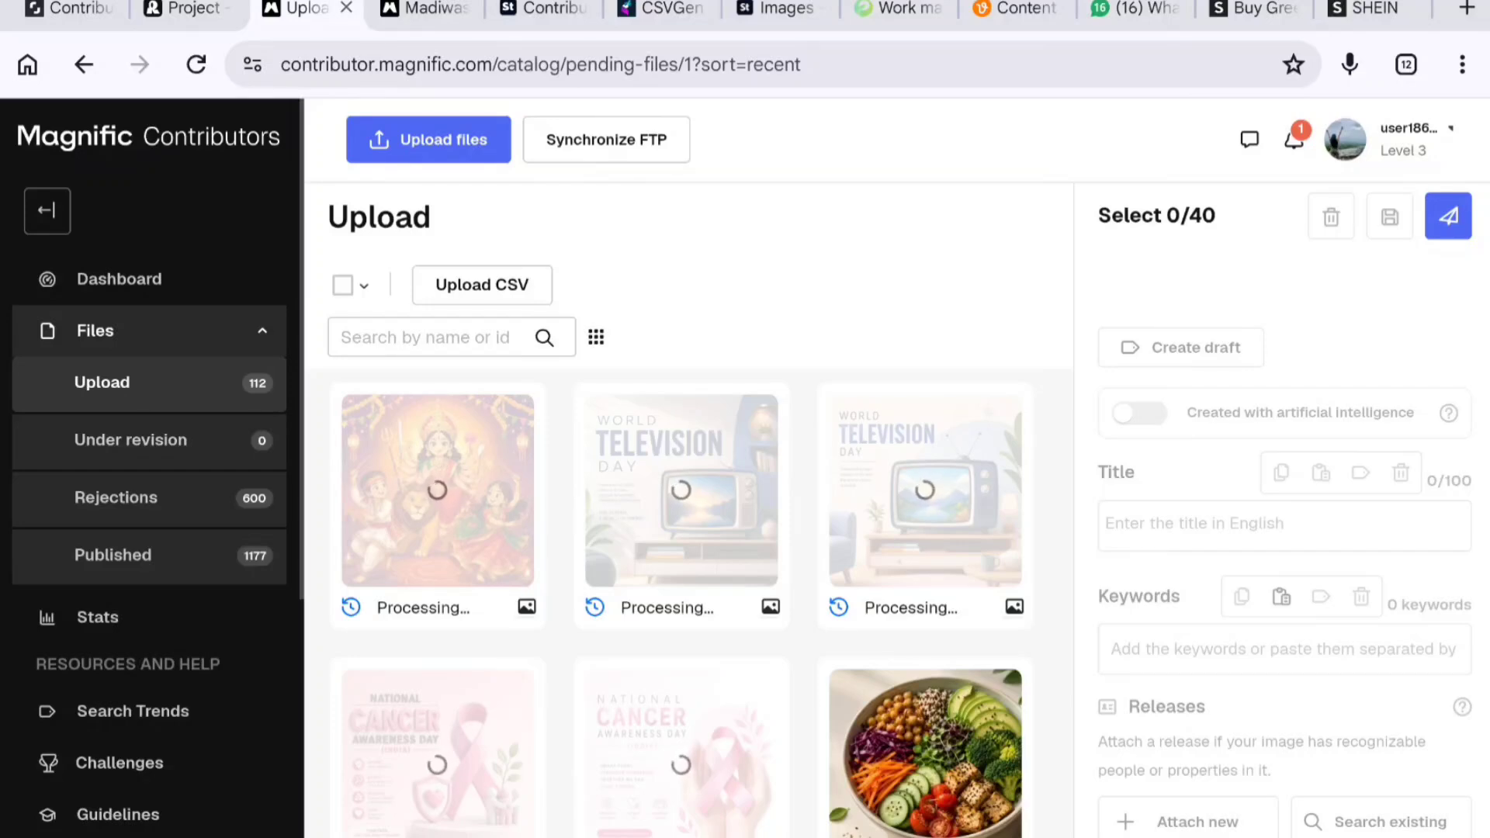
left_click(342, 285)
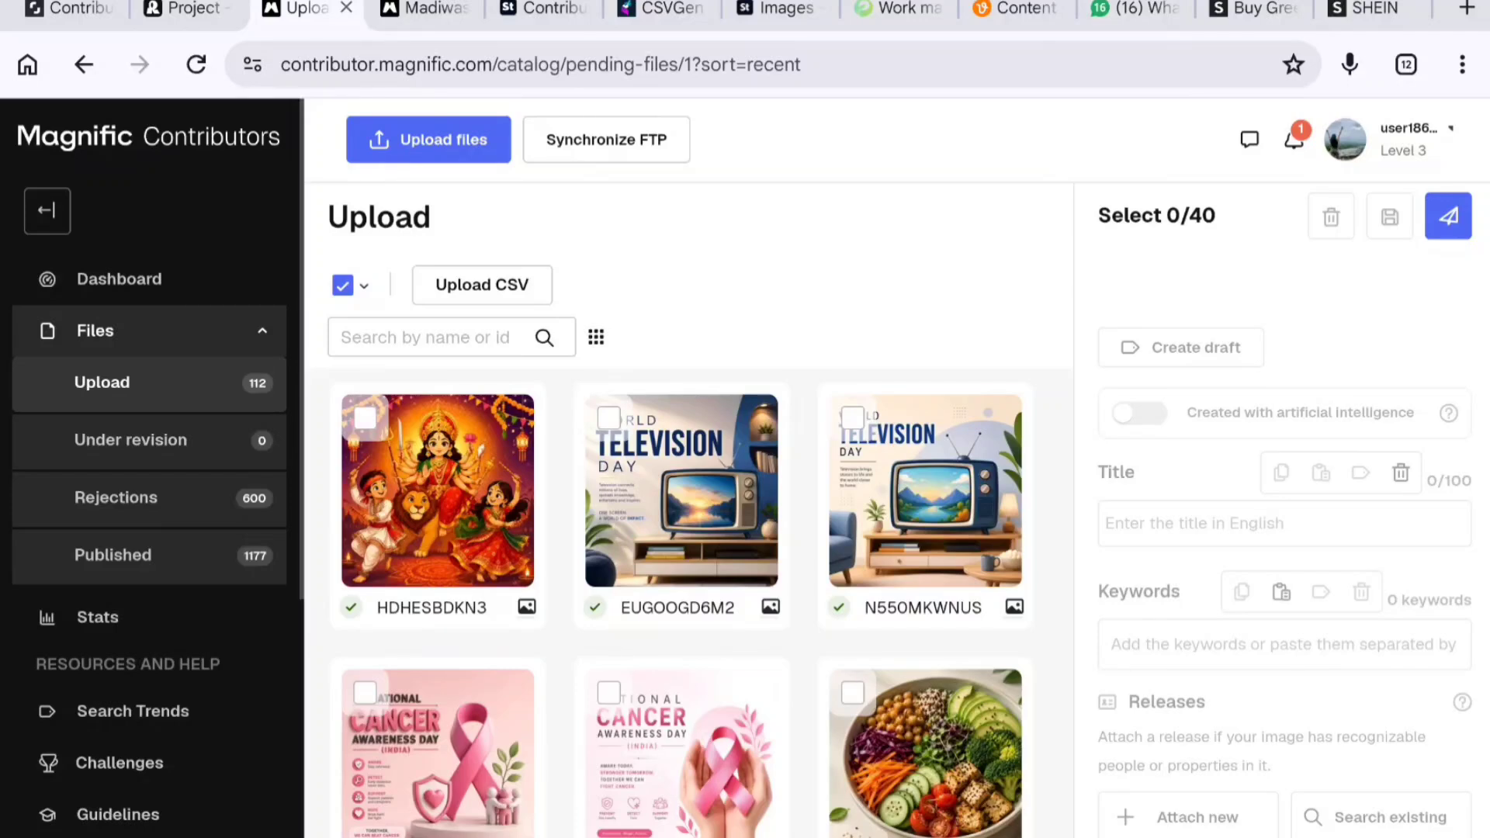
- Review the metadata generation progress and generated titles and keywords in CSVGen Pro
key("ctrl+6")
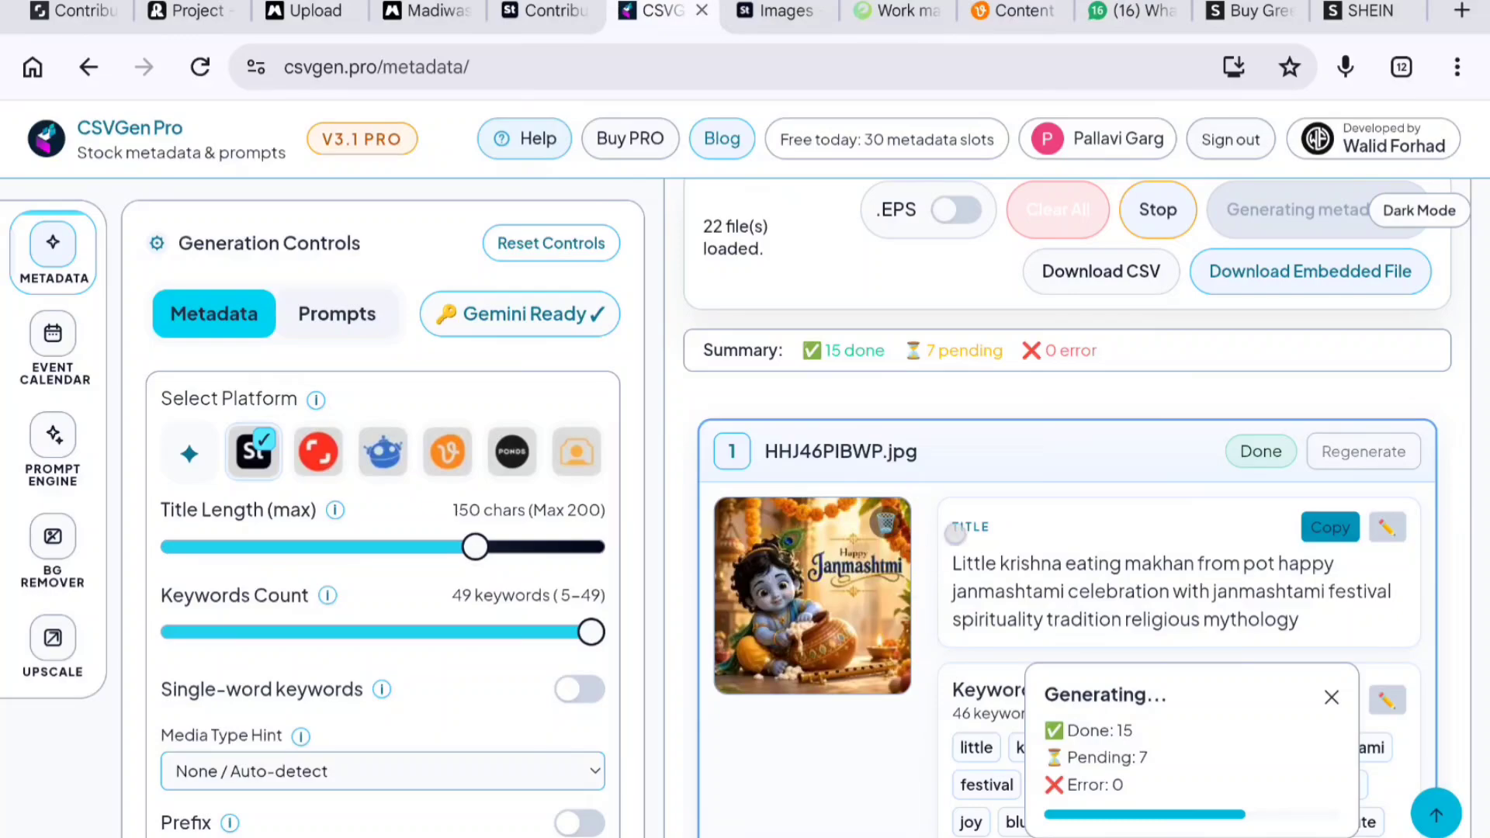
scroll(978, 512, "down", 15)
scroll(1067, 465, "down", 20)
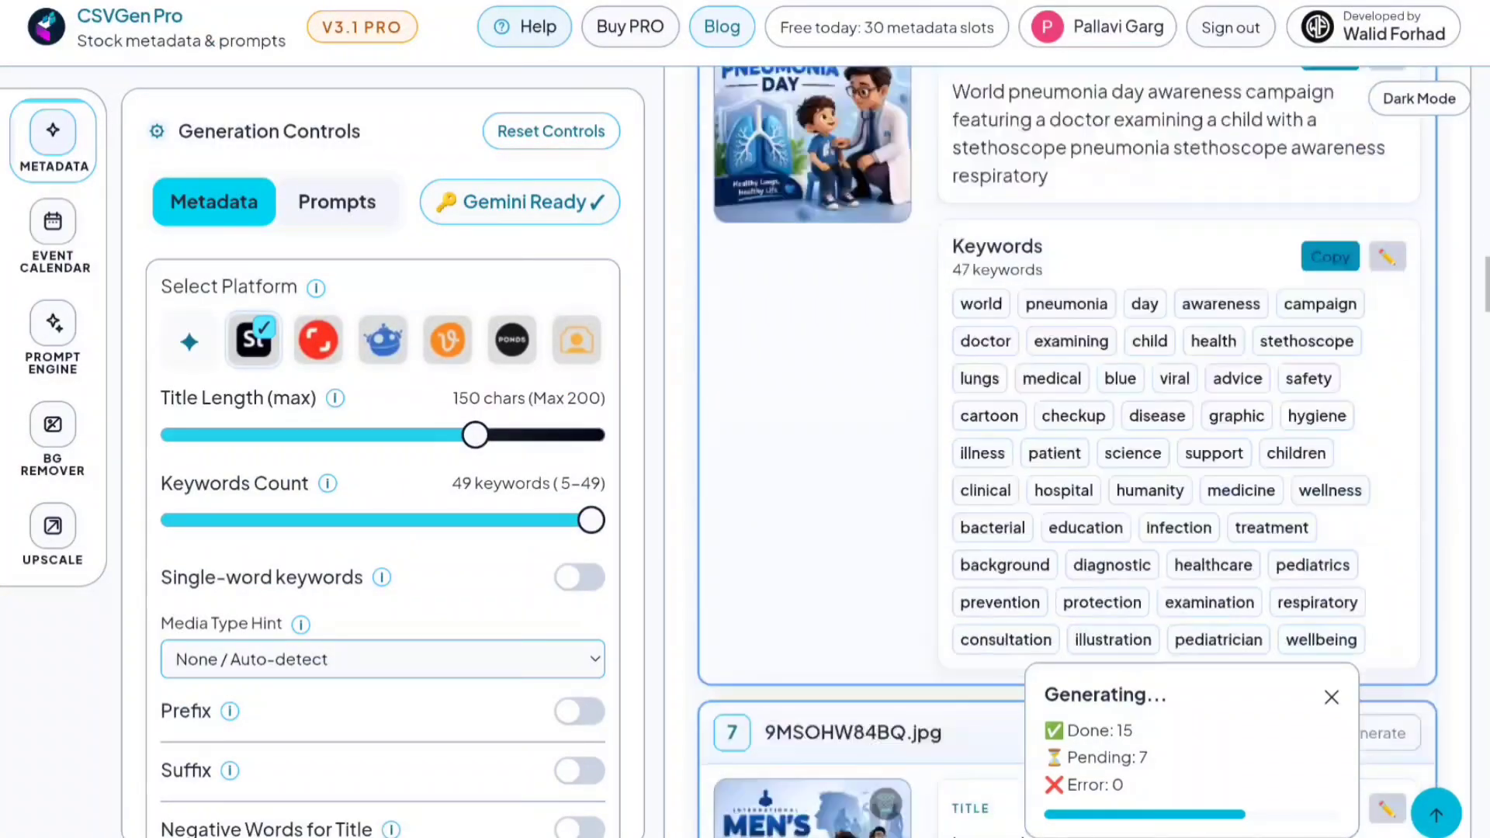
scroll(1068, 466, "up", 1)
scroll(901, 596, "up", 10)
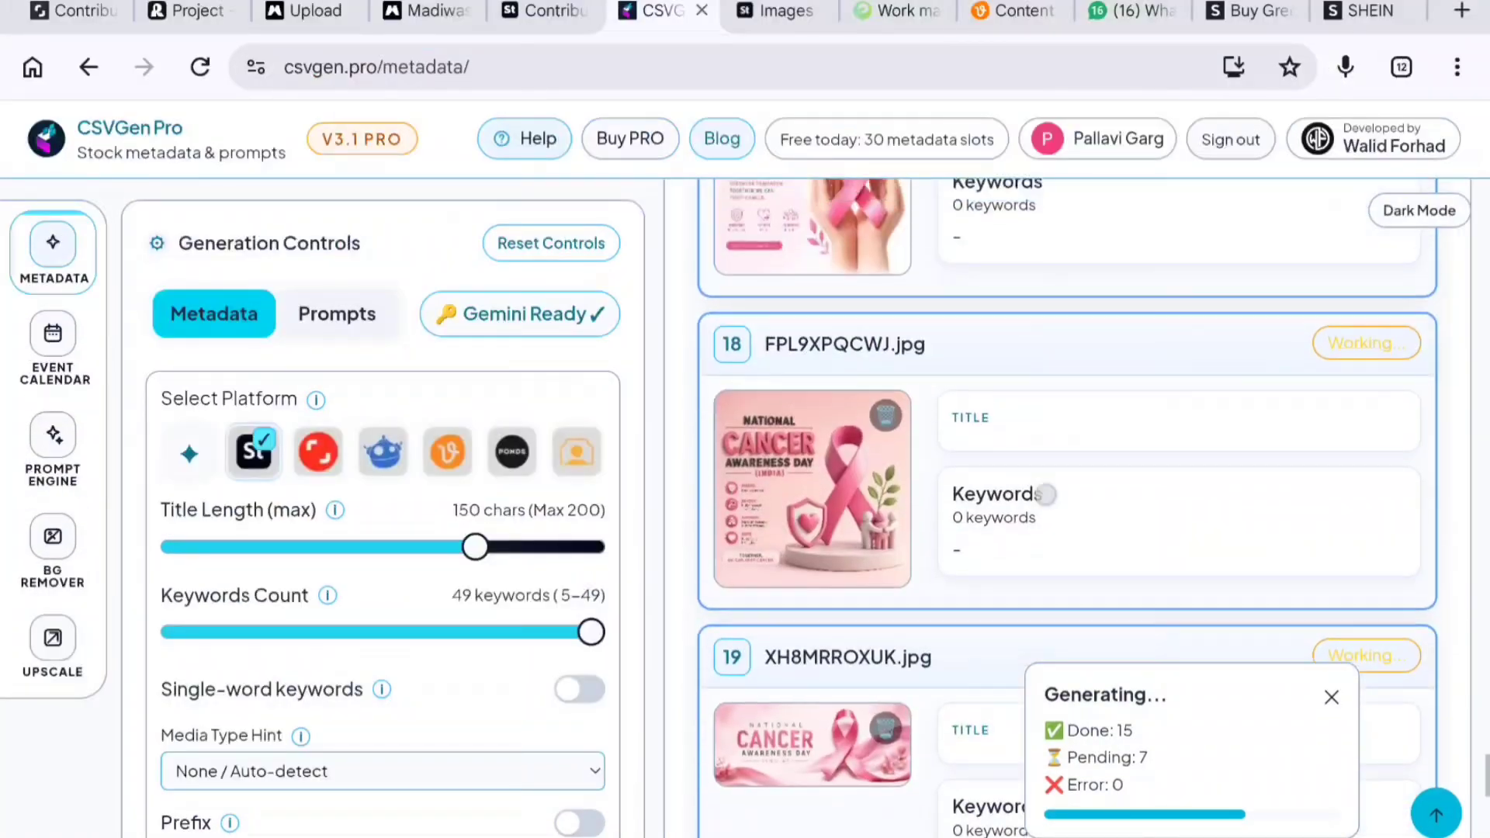
scroll(901, 597, "down", 5)
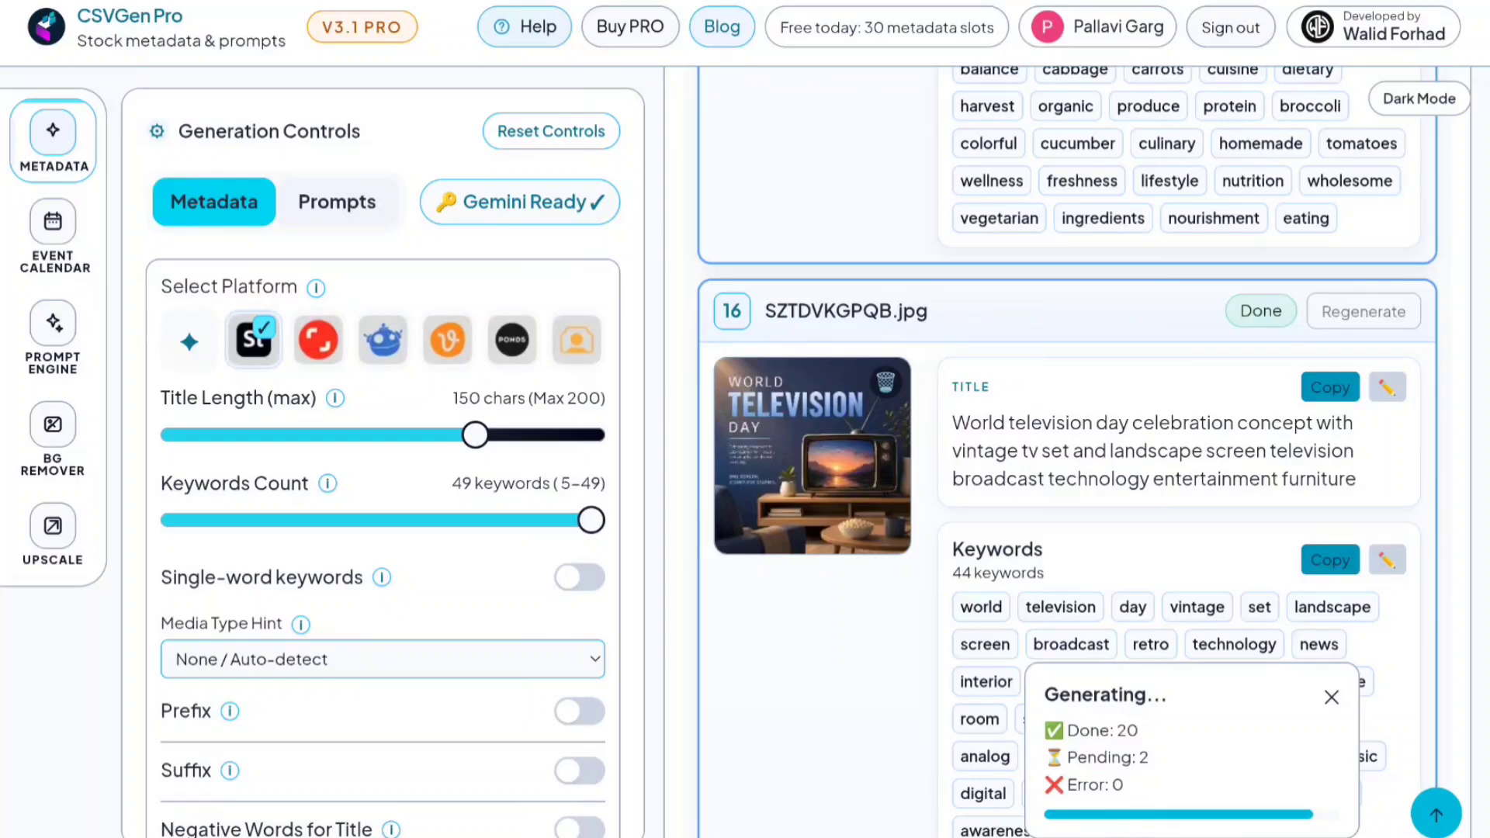
scroll(1065, 417, "down", 20)
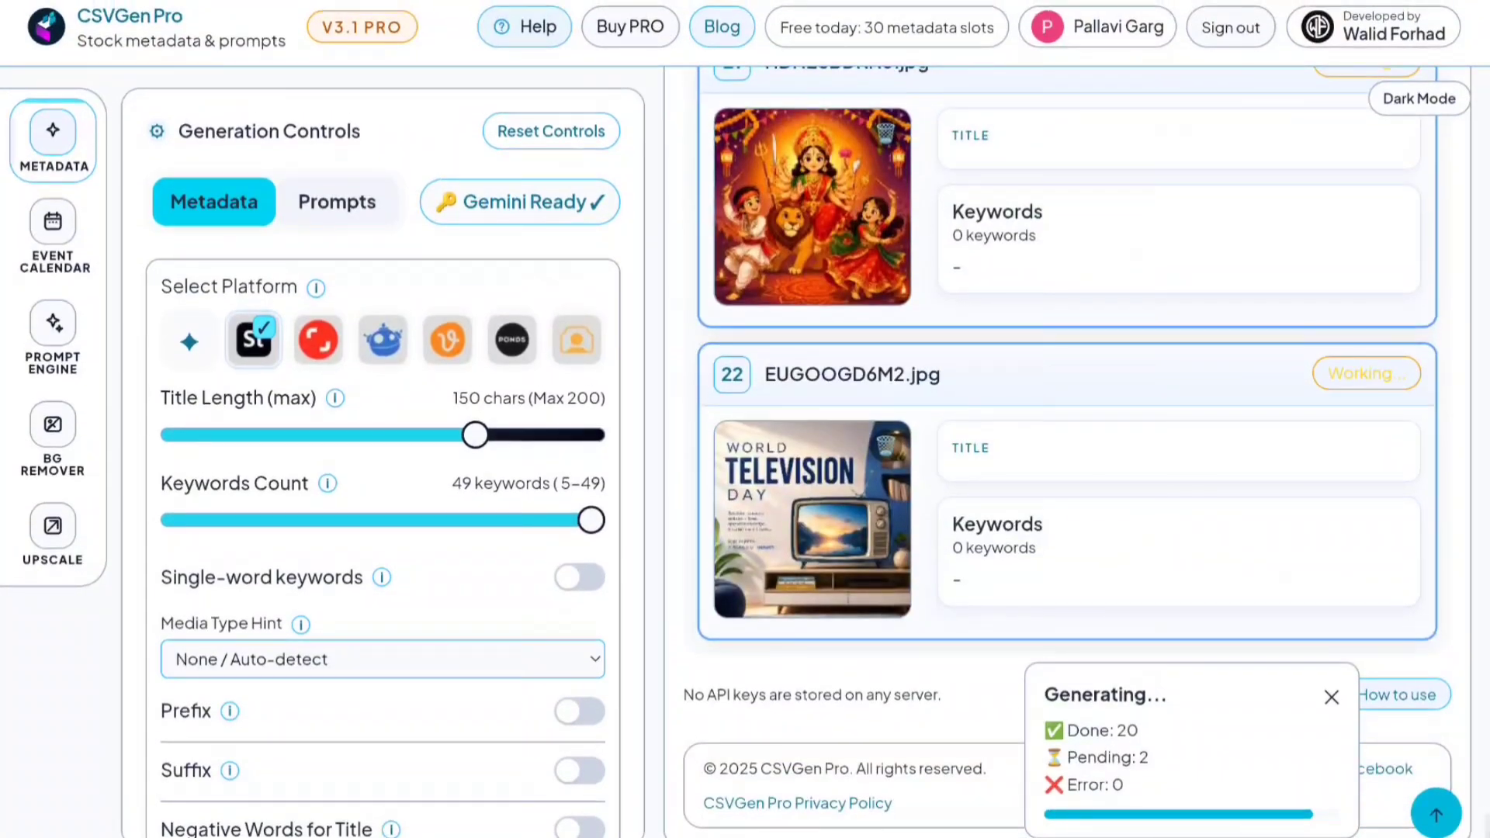
scroll(1065, 417, "up", 3)
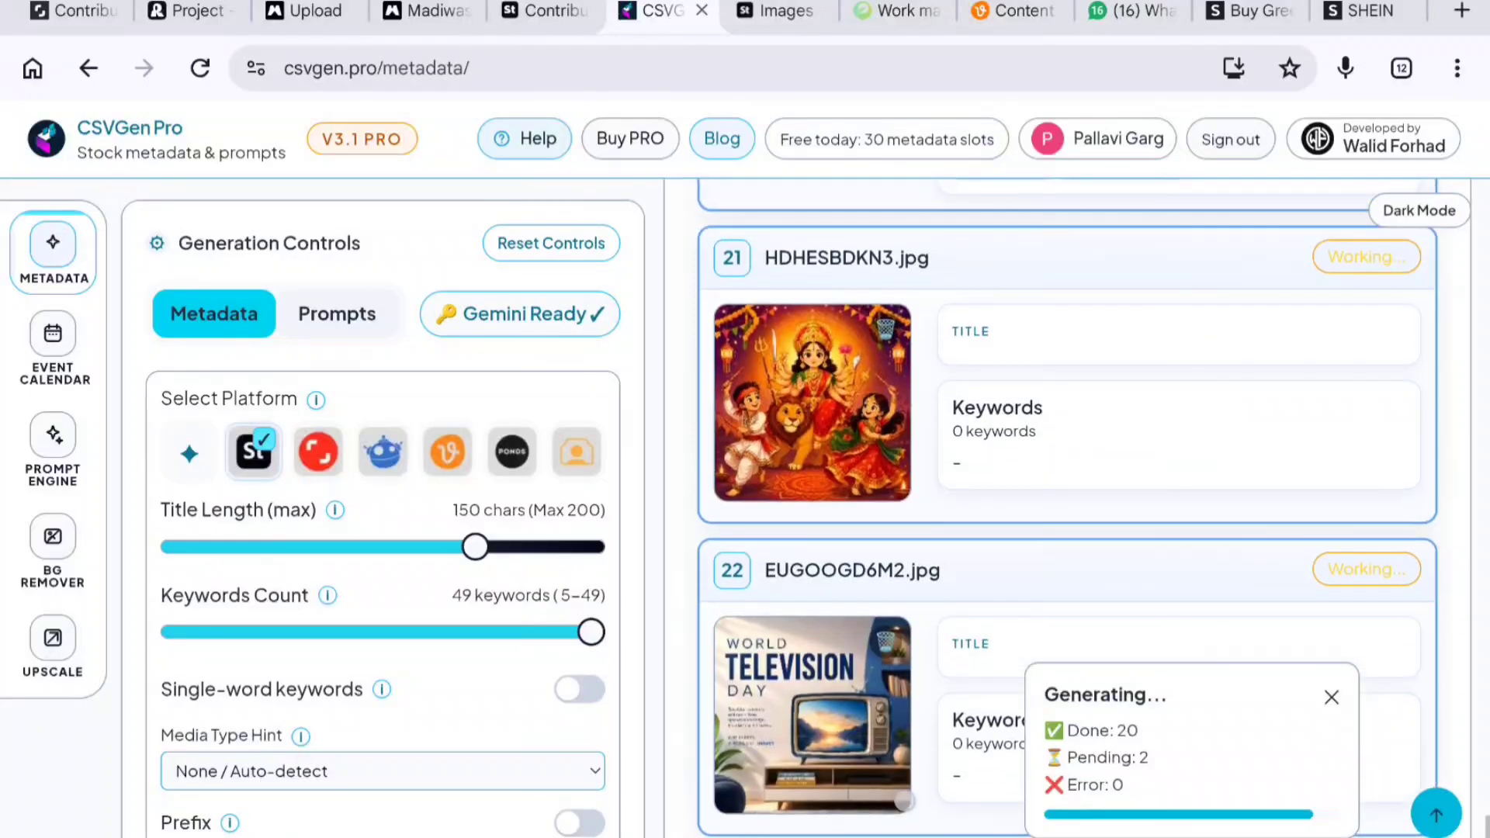
scroll(1065, 417, "down", 5)
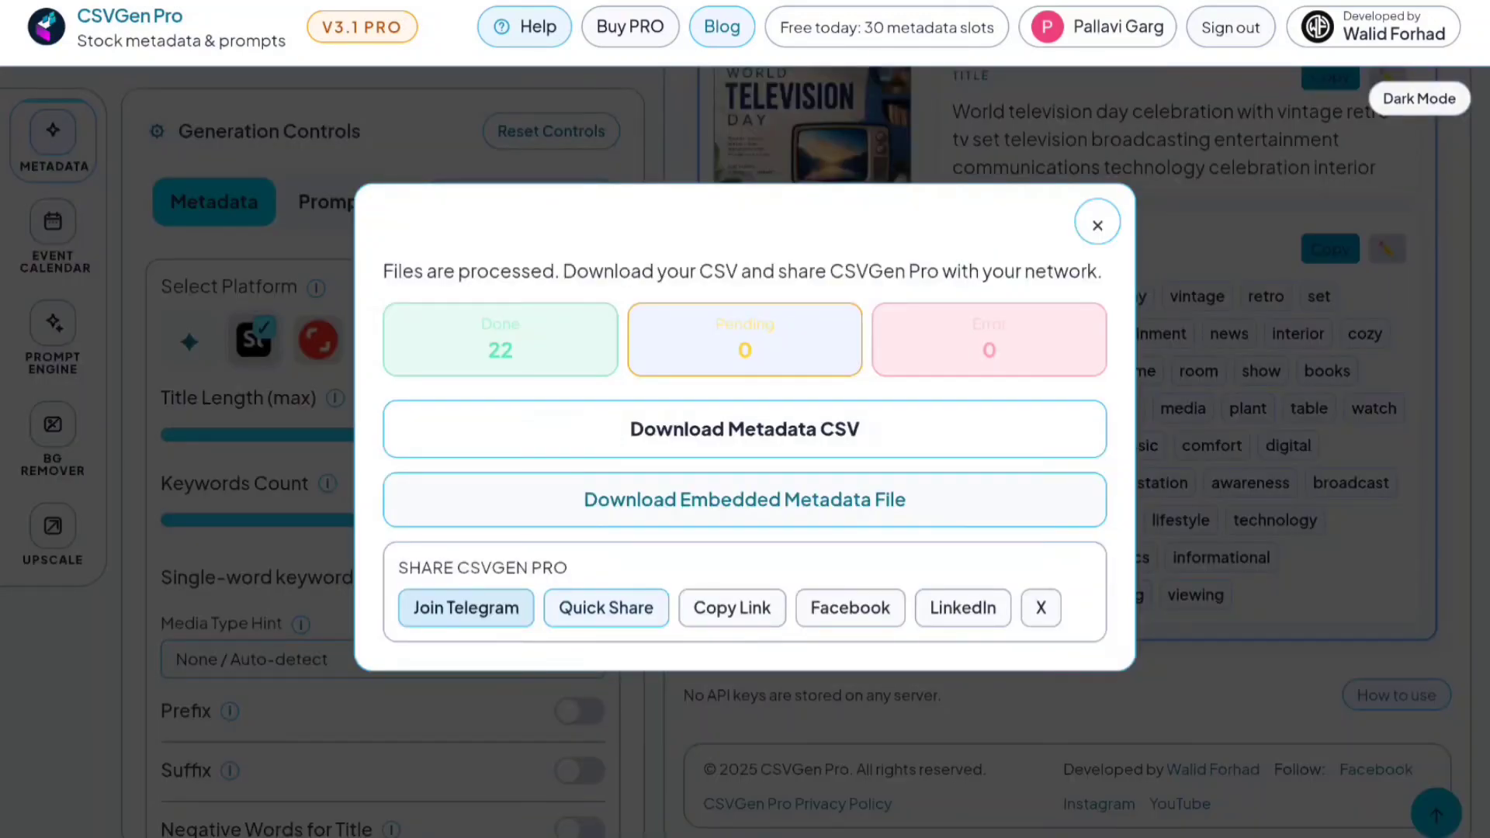
- Download the generated metadata CSV for the processed files
left_click(783, 423)
left_click(980, 528)
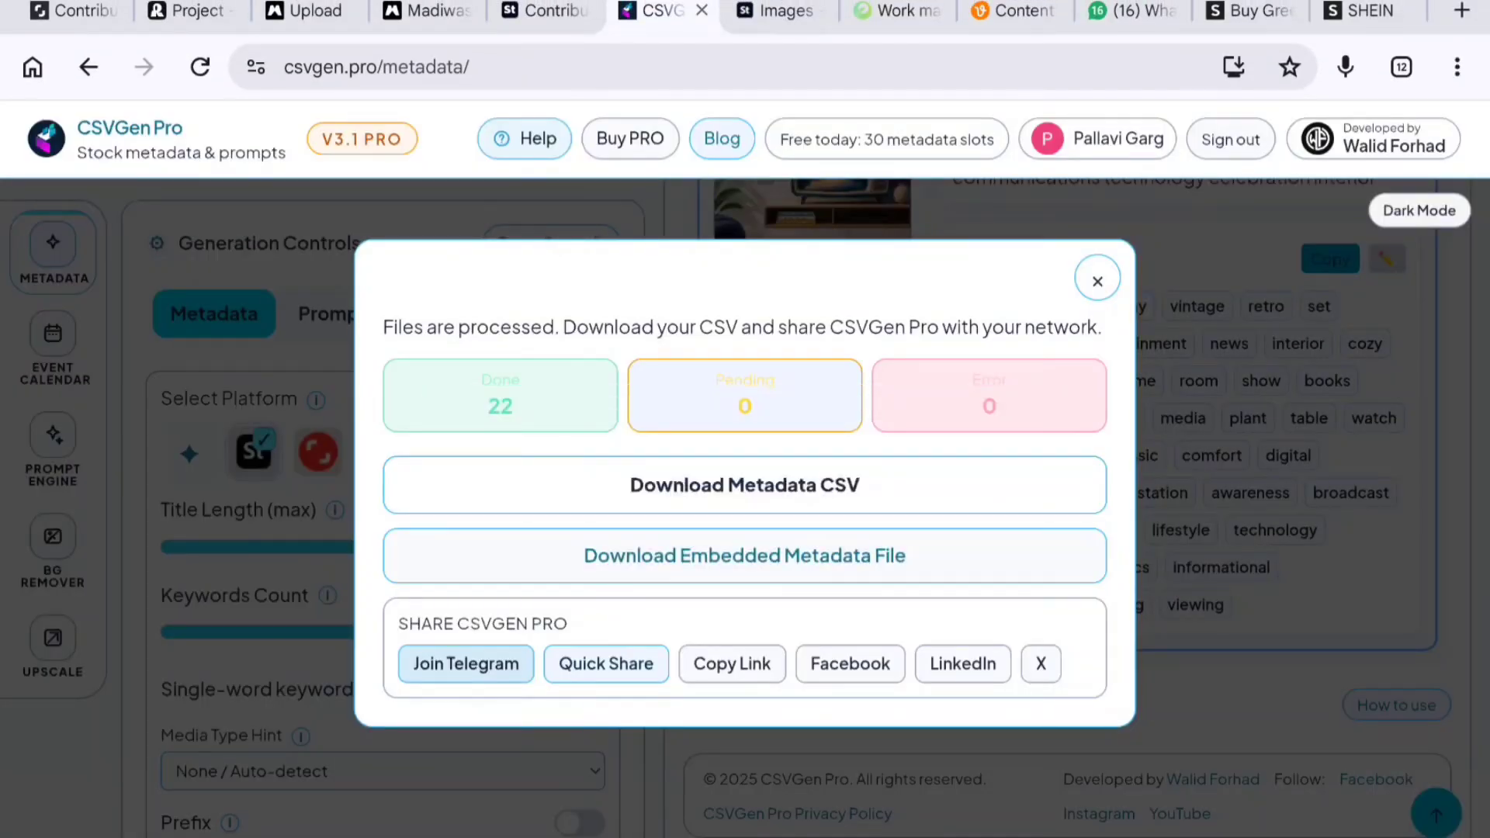
- Upload the CSV adobe-metadata - 2026-08-13T131807.712.csv to Adobe Stock and refresh to apply its metadata
left_click(546, 11)
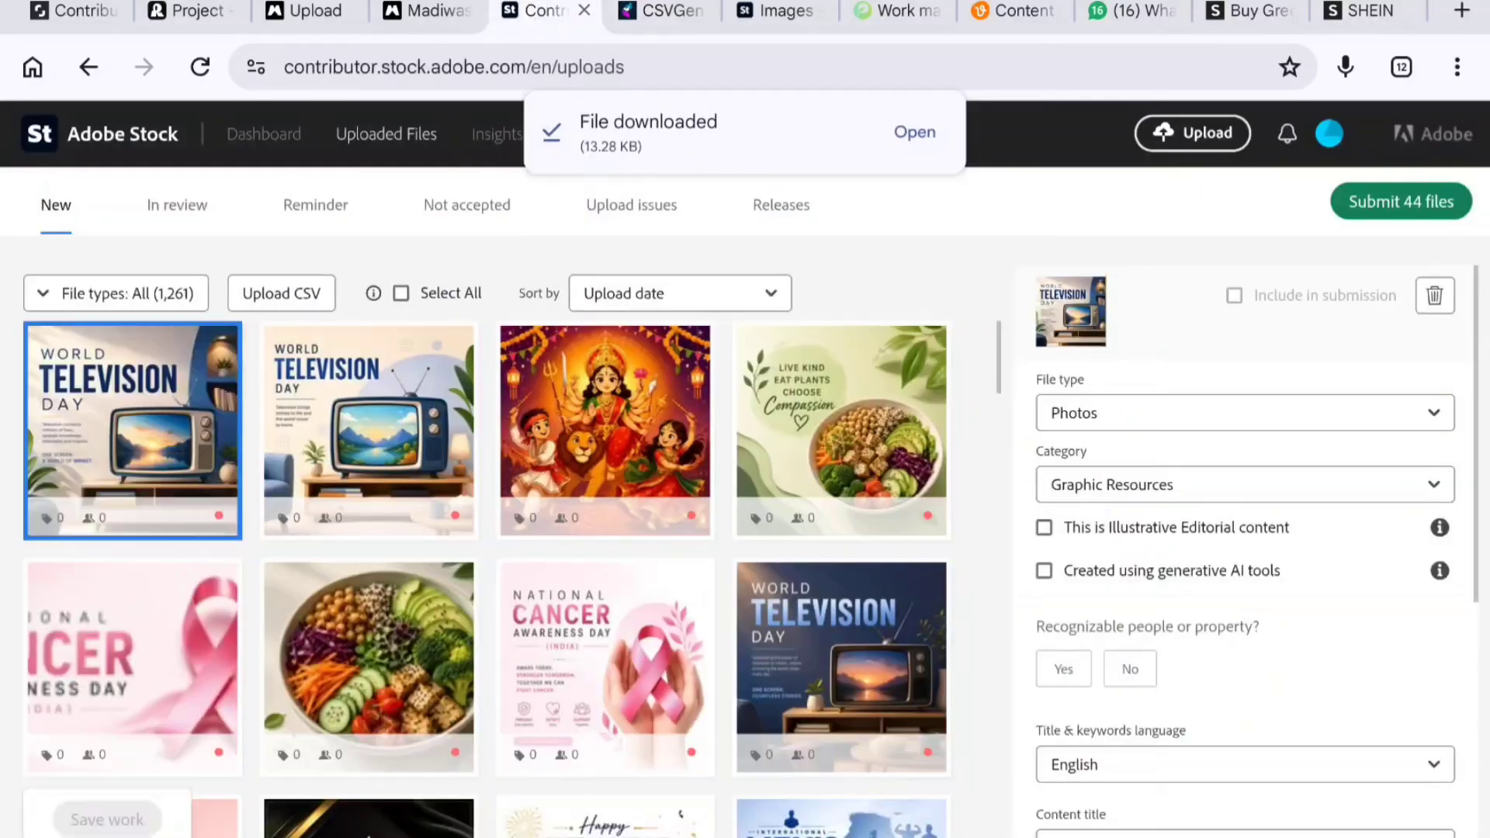
left_click(281, 294)
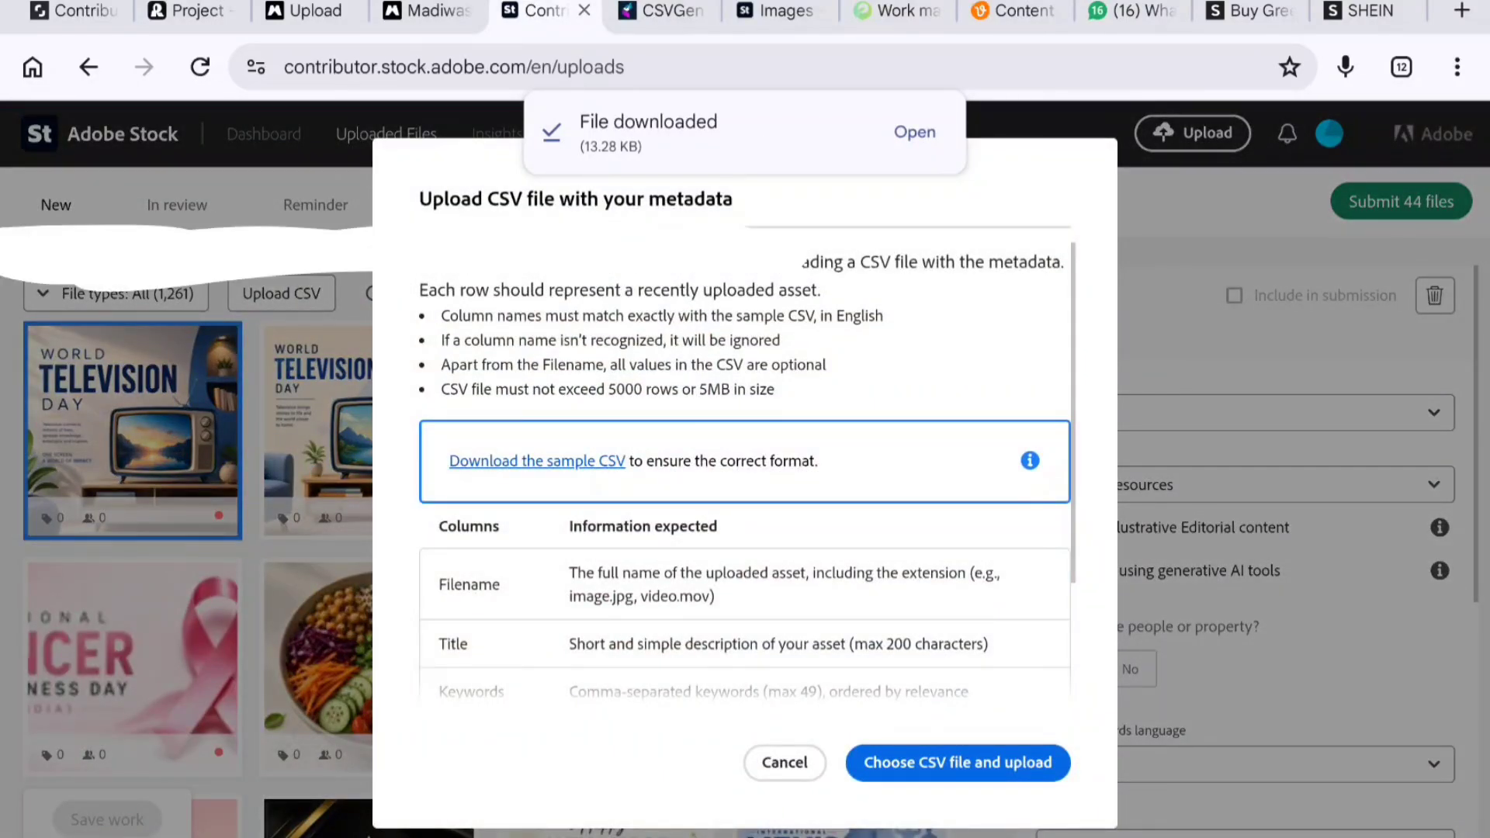
left_click(992, 763)
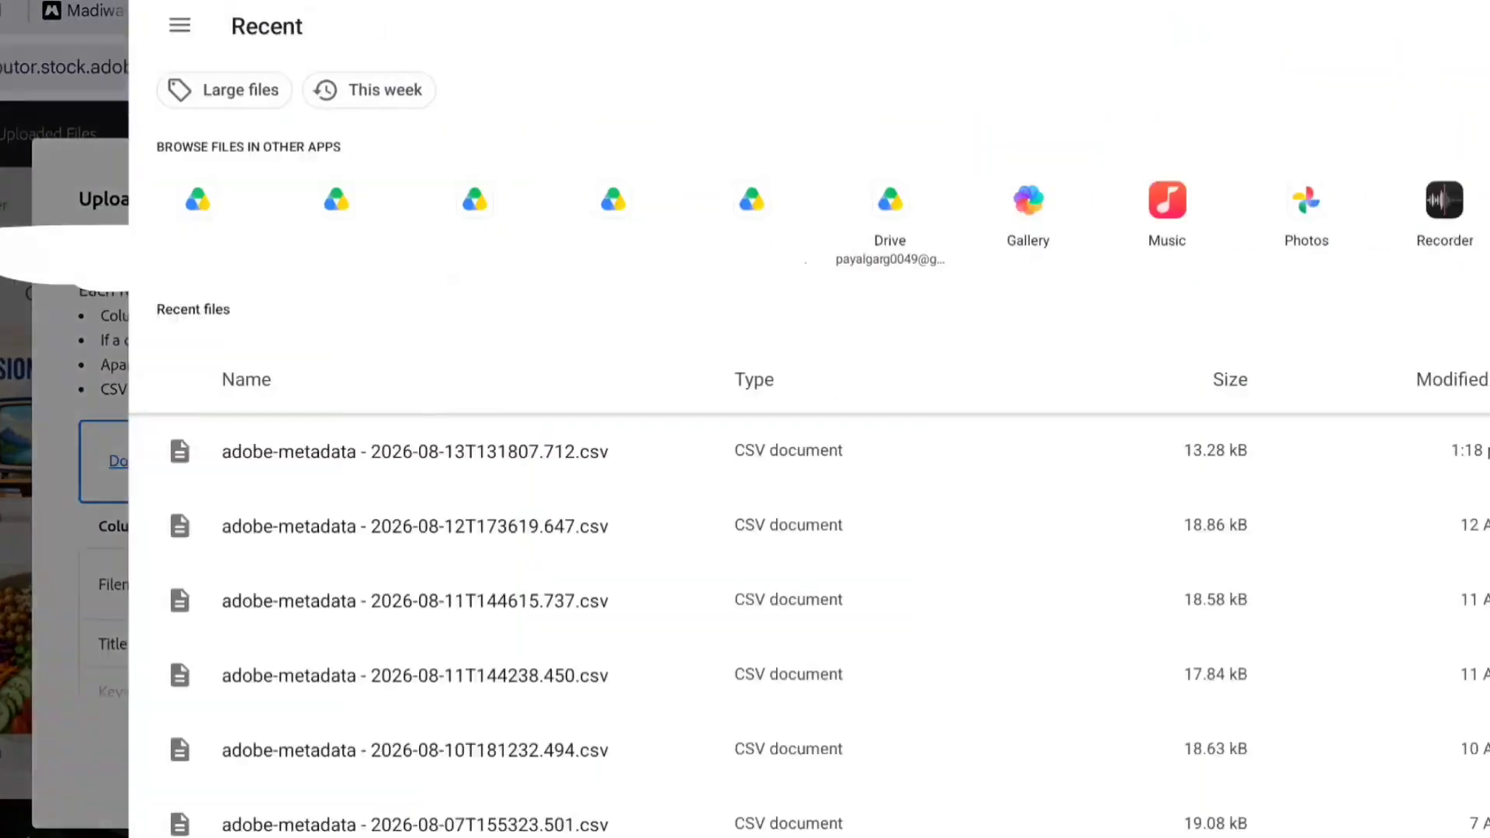
left_click(321, 447)
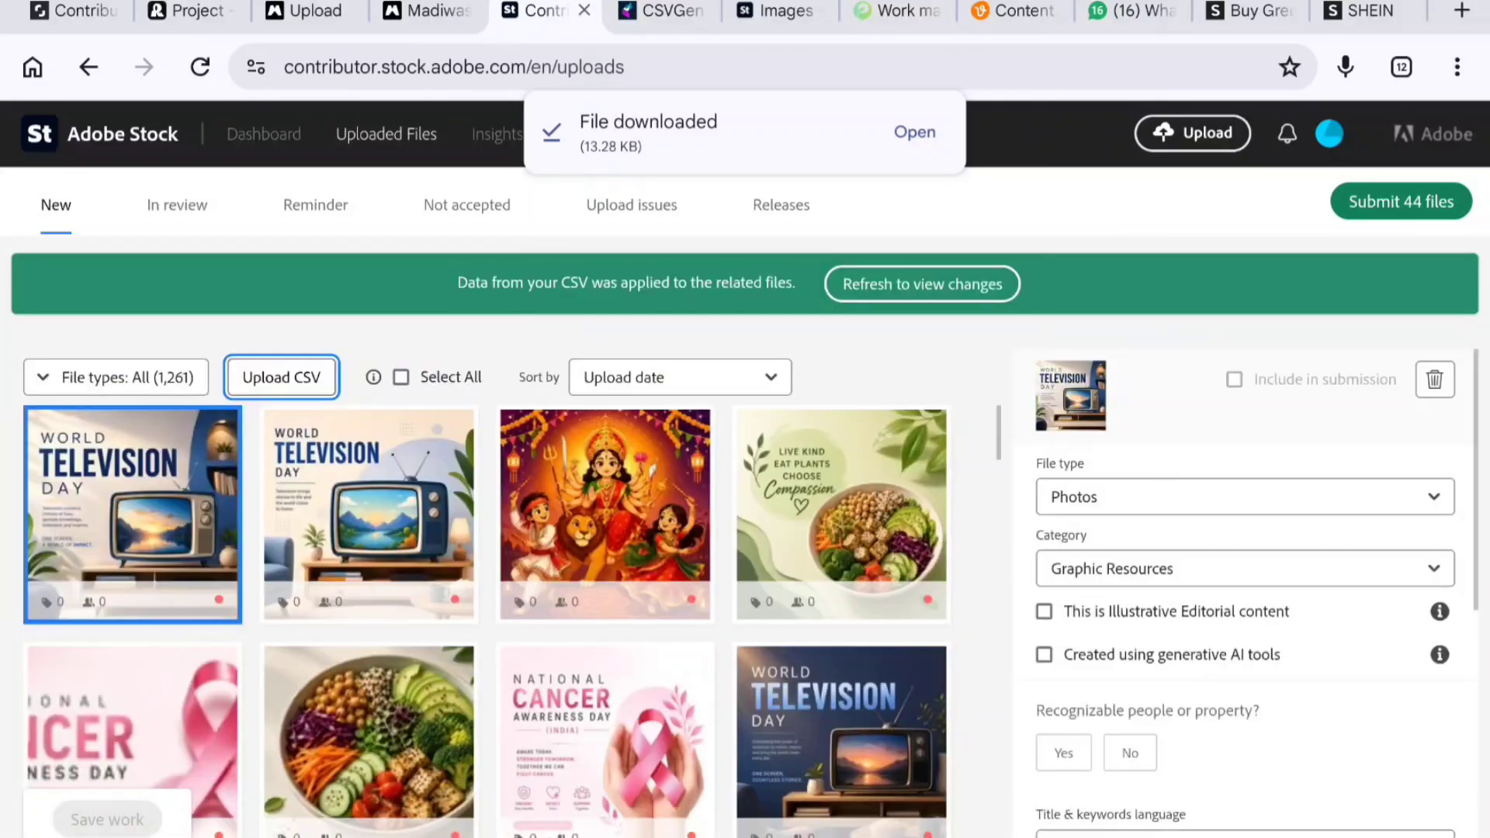
left_click(958, 283)
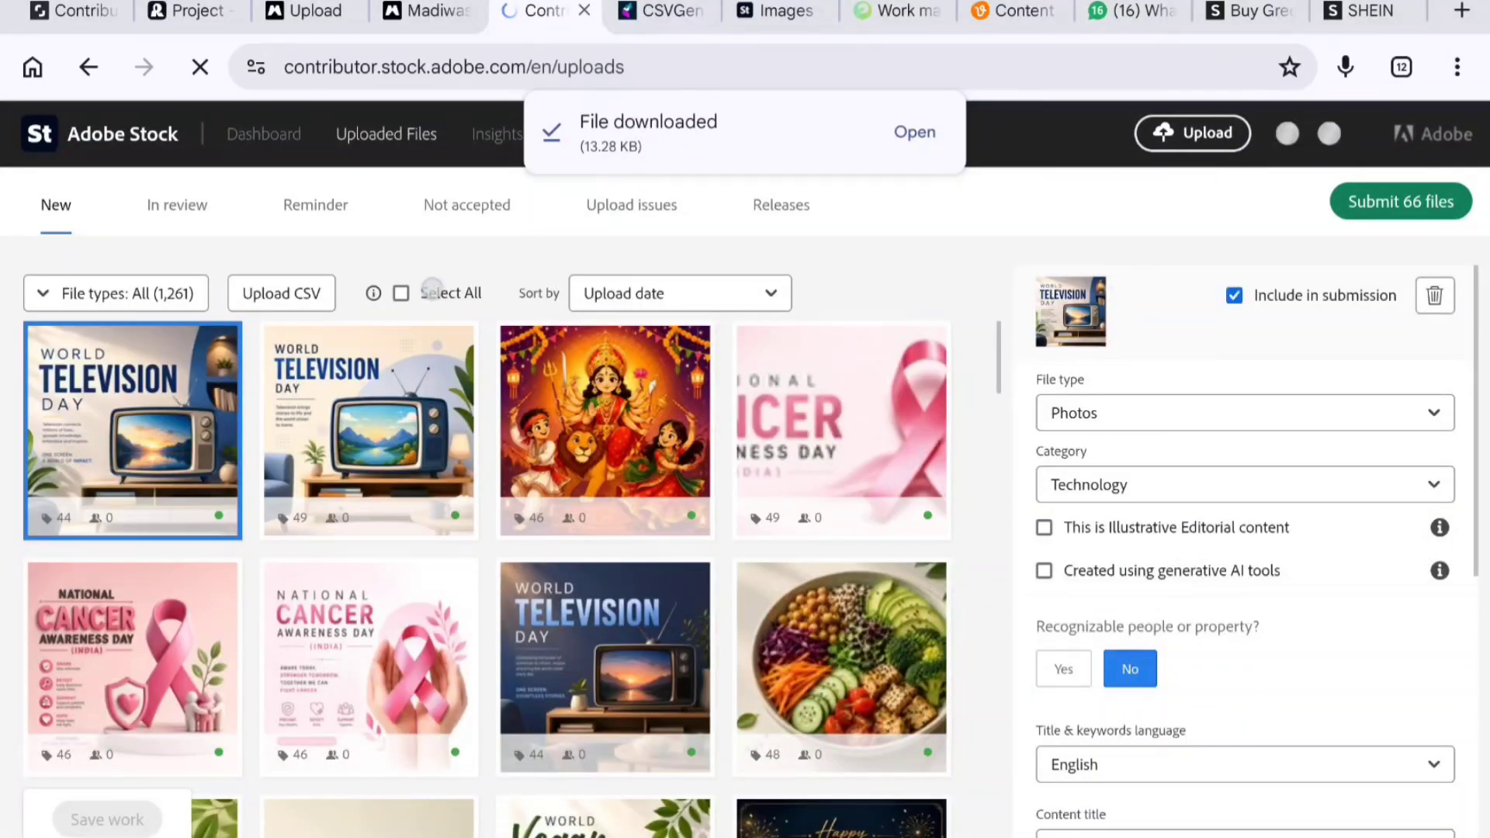
- For all files, mark them as generative AI with fictional people and property and no recognizable people, then save
left_click(433, 289)
left_click(1120, 664)
scroll(1242, 544, "down", 3)
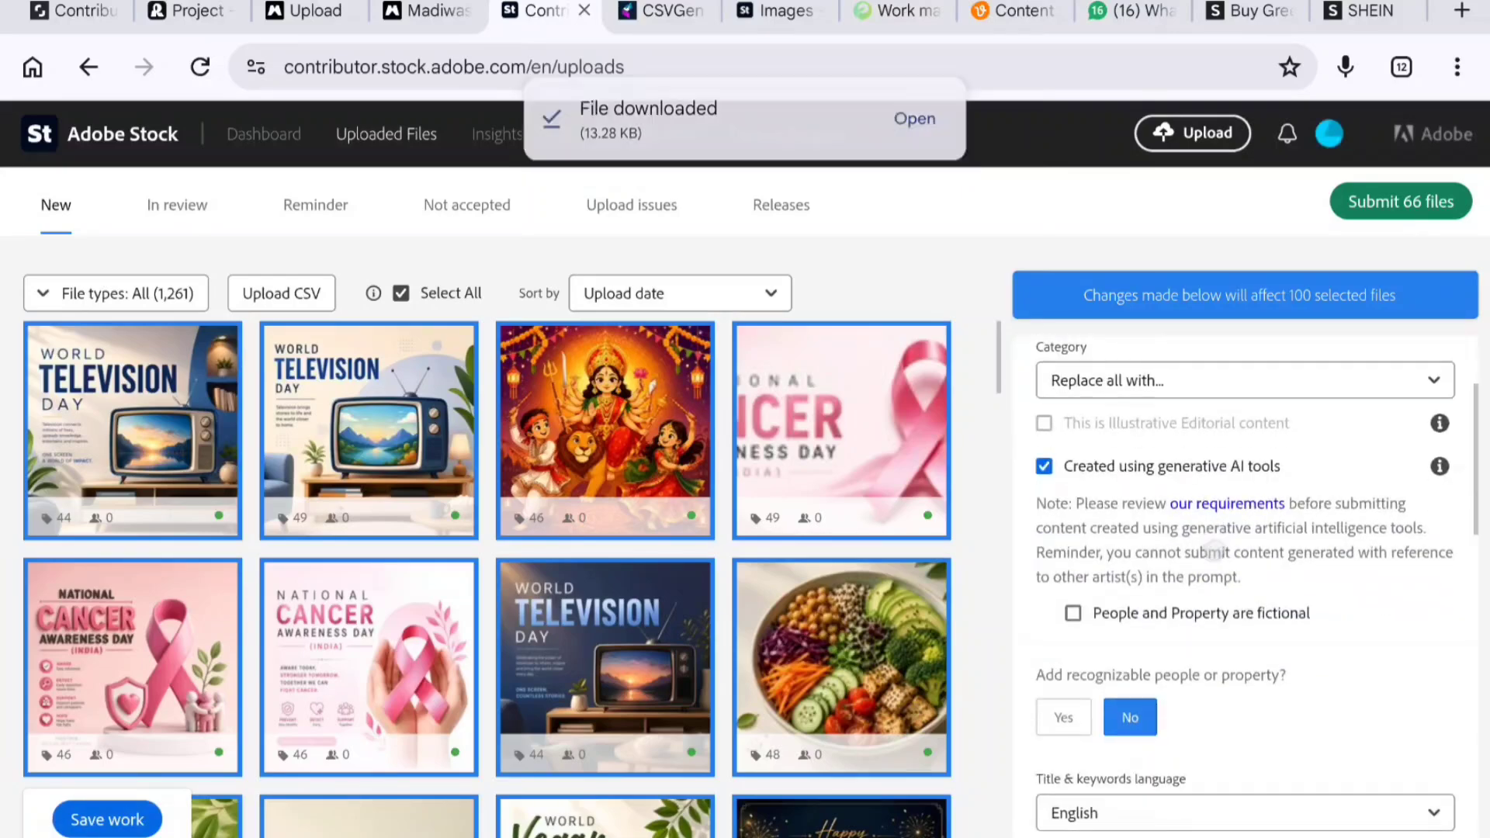
left_click(1073, 613)
left_click(1141, 607)
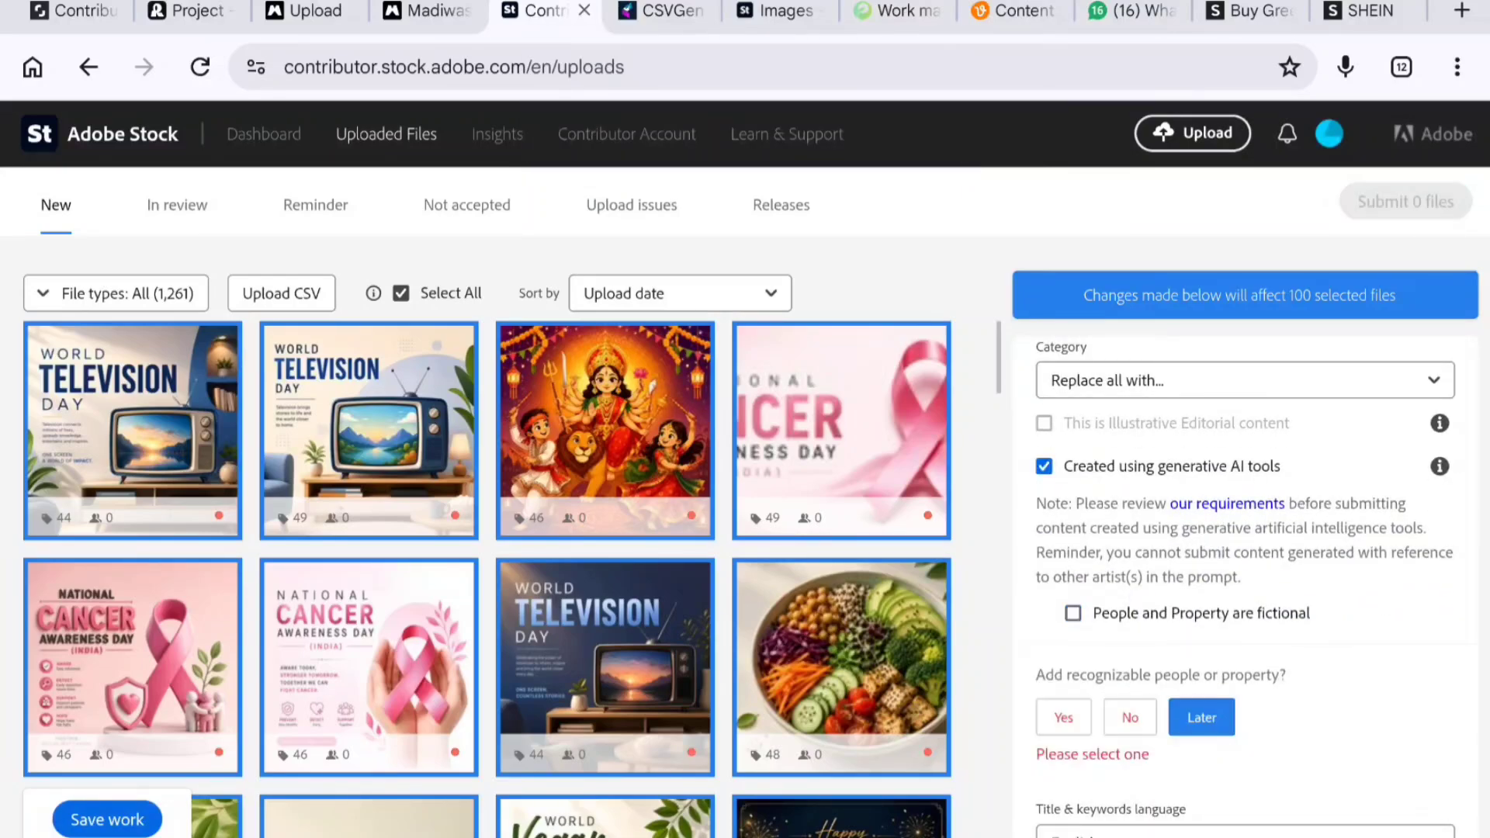
left_click(1130, 717)
left_click(1131, 614)
left_click(110, 819)
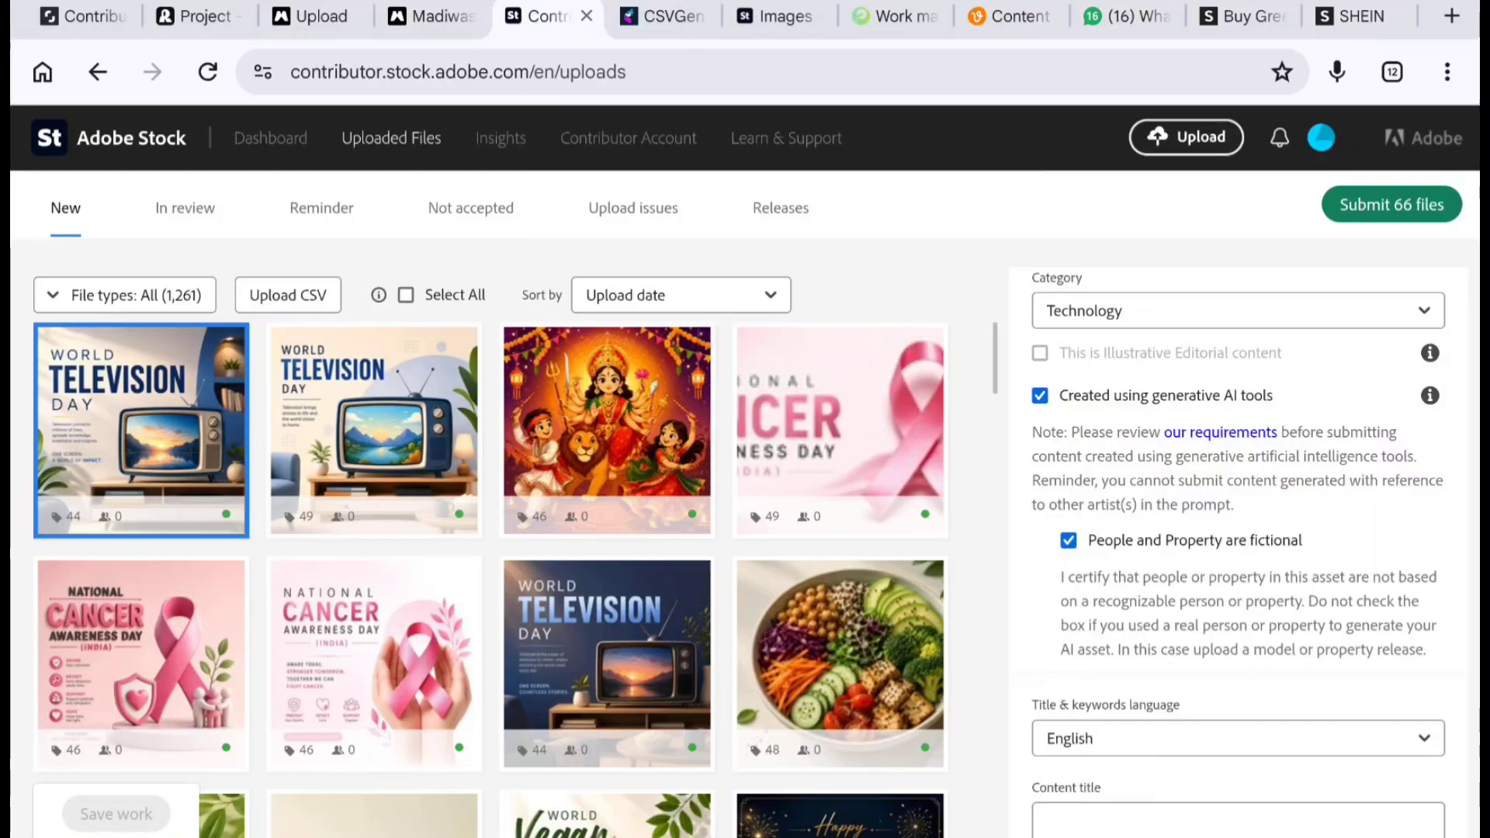
- Start submitting the files and accept both terms and conditions checkboxes
left_click(1389, 213)
left_click(842, 339)
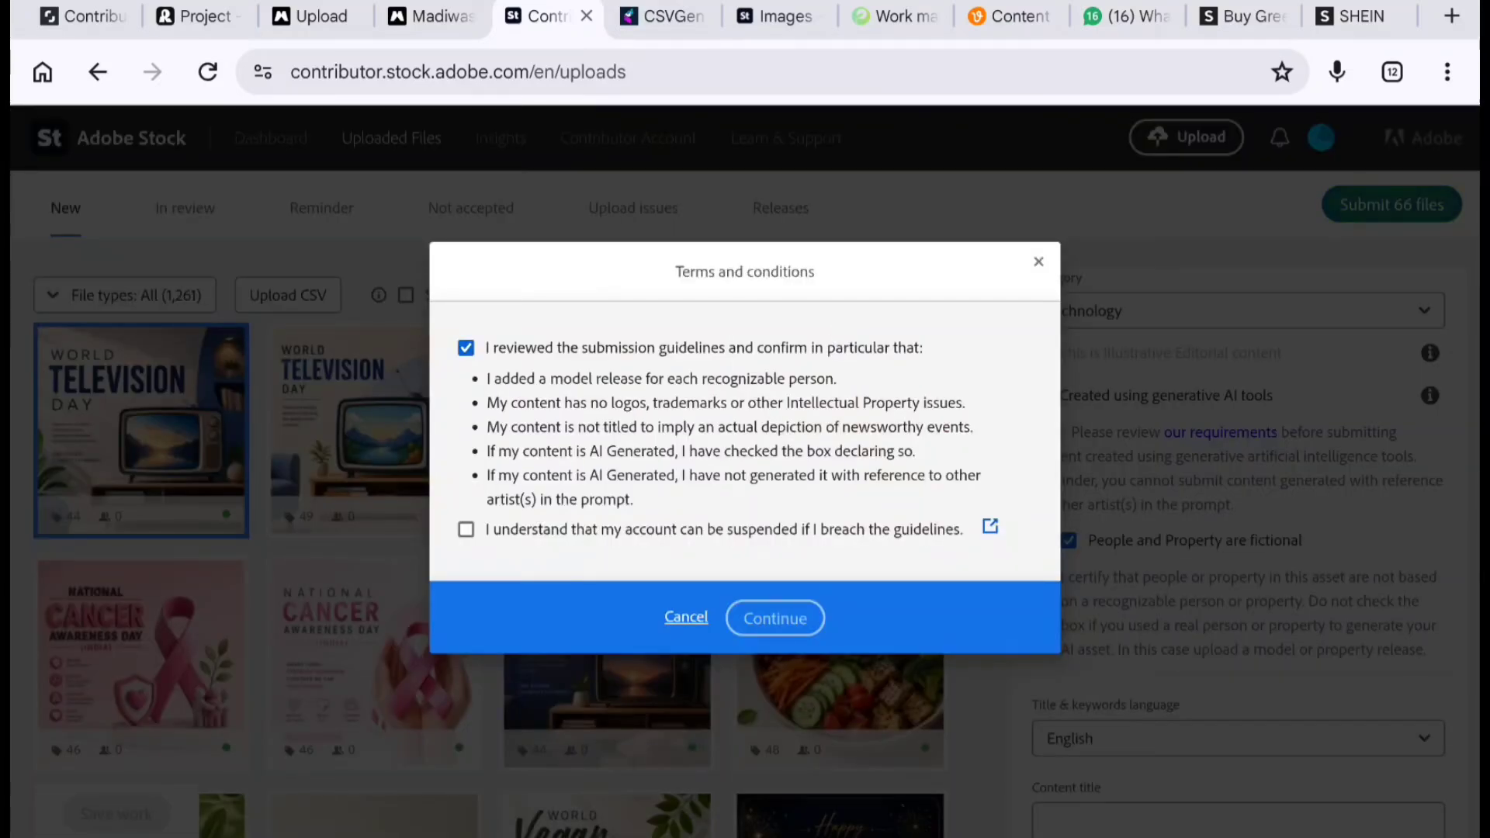
left_click(777, 534)
left_click(775, 618)
- Complete the human verification by selecting every image containing a cat
left_click(532, 434)
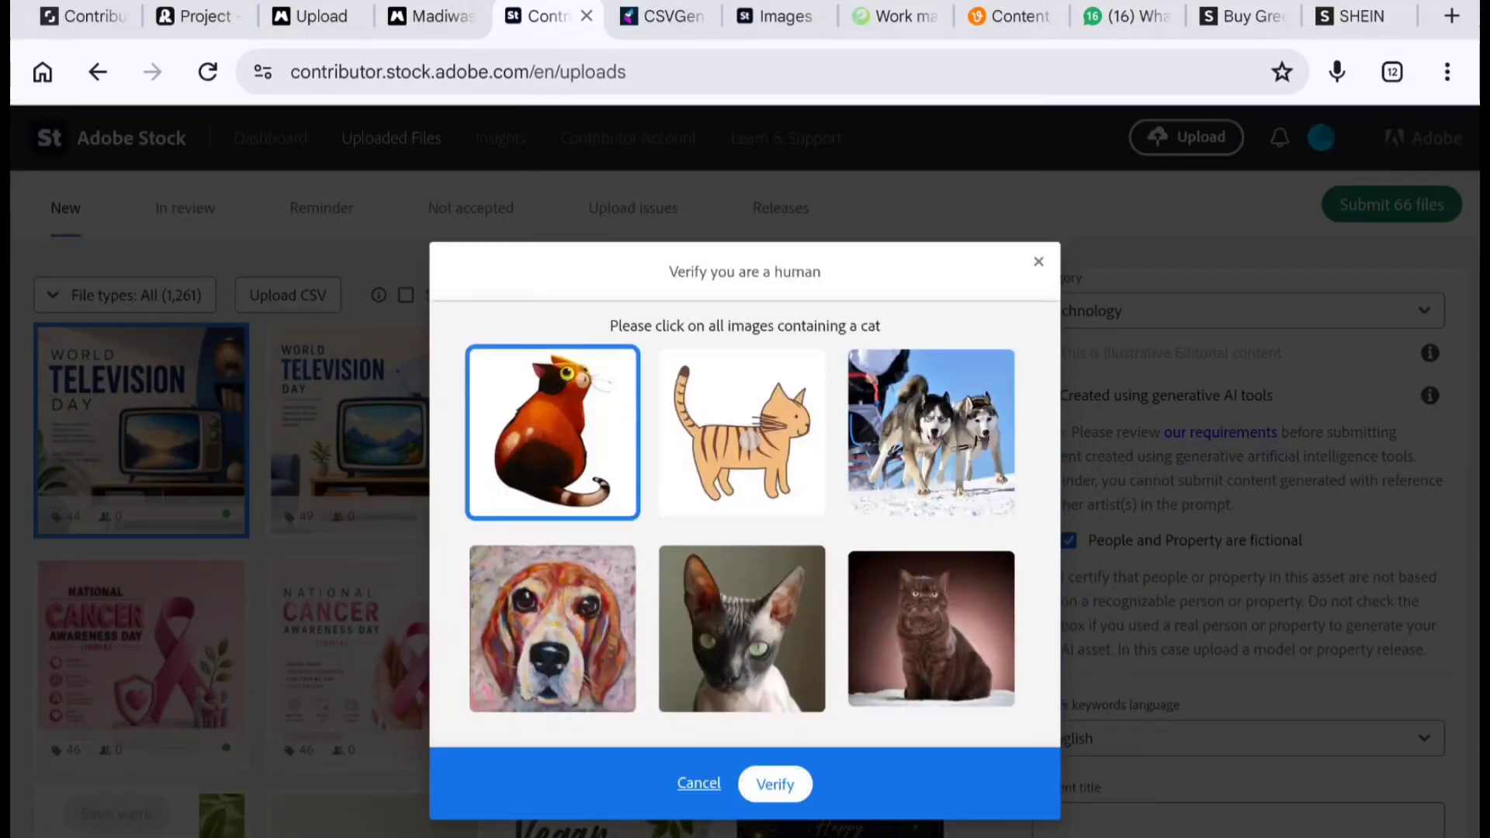
left_click(749, 440)
left_click(745, 647)
left_click(939, 643)
left_click(763, 780)
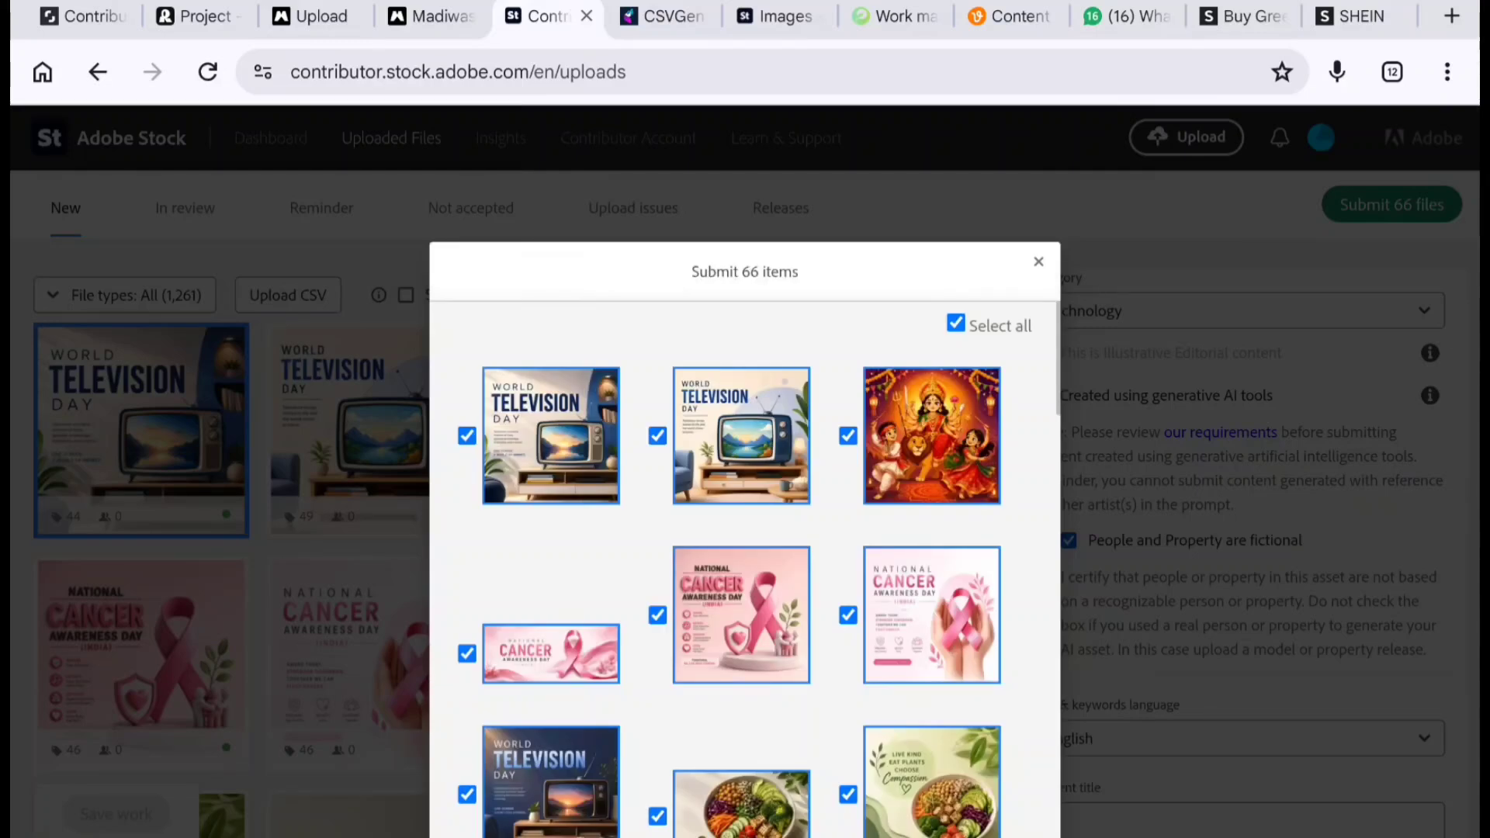
- In the submission list, untick the World Television Day, cancer awareness, vegan and New Year 2027 posters
scroll(745, 567, "down", 2)
scroll(746, 566, "up", 2)
left_click(466, 389)
left_click(657, 389)
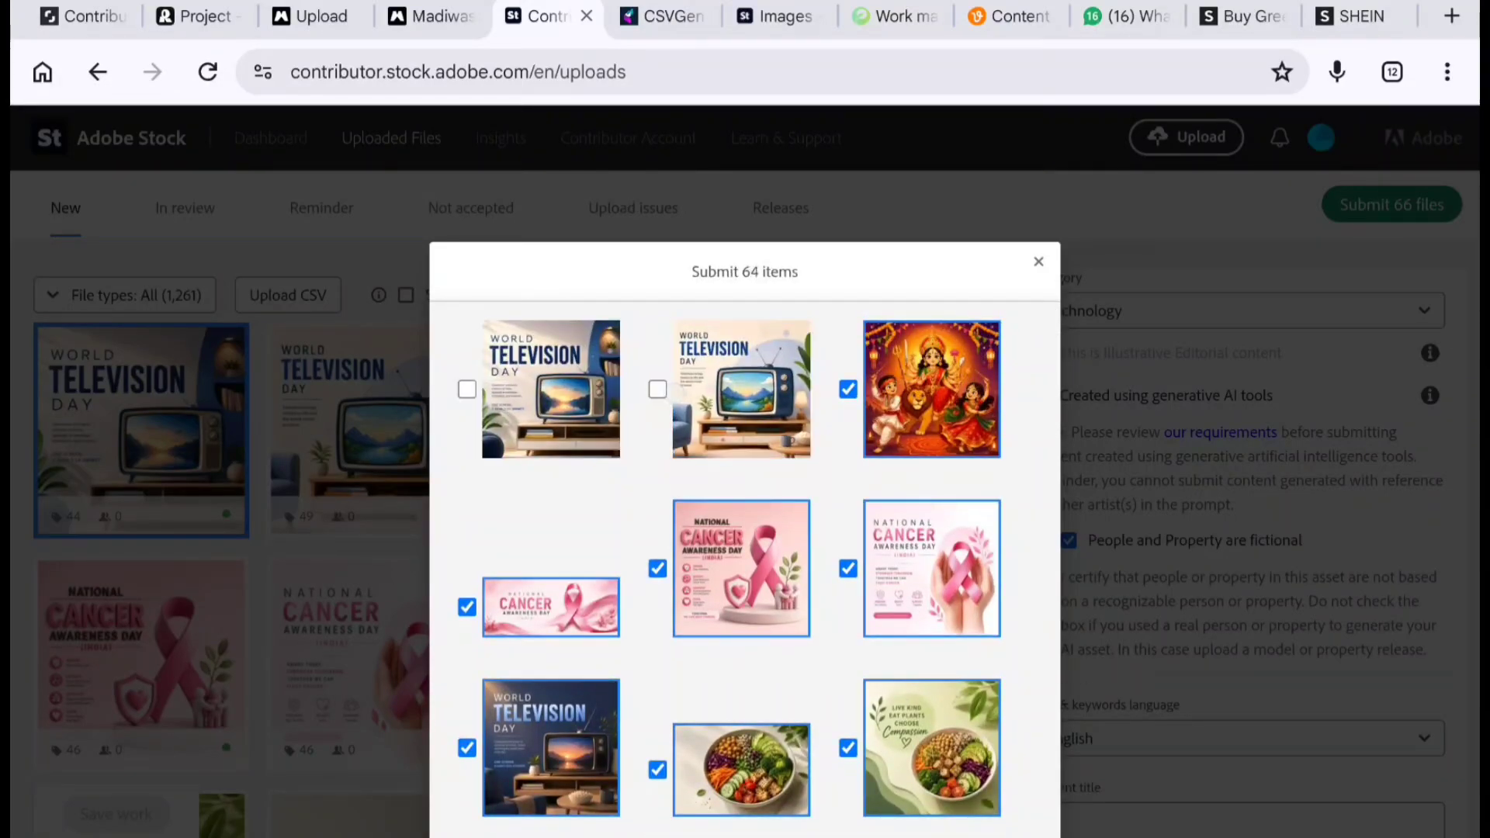
left_click(657, 568)
left_click(466, 607)
left_click(848, 568)
scroll(745, 567, "down", 3)
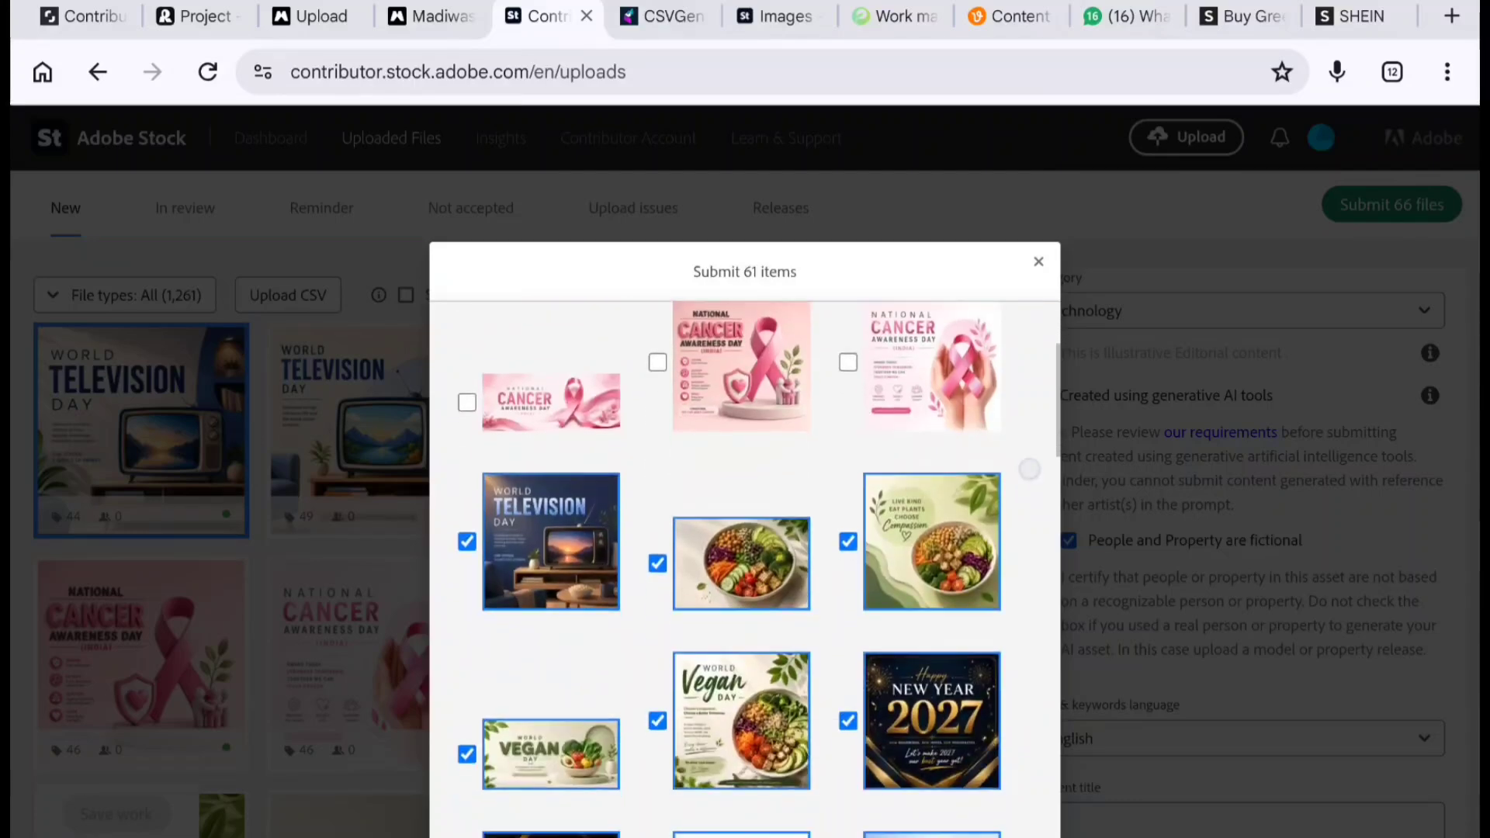
scroll(1029, 469, "down", 2)
left_click(466, 444)
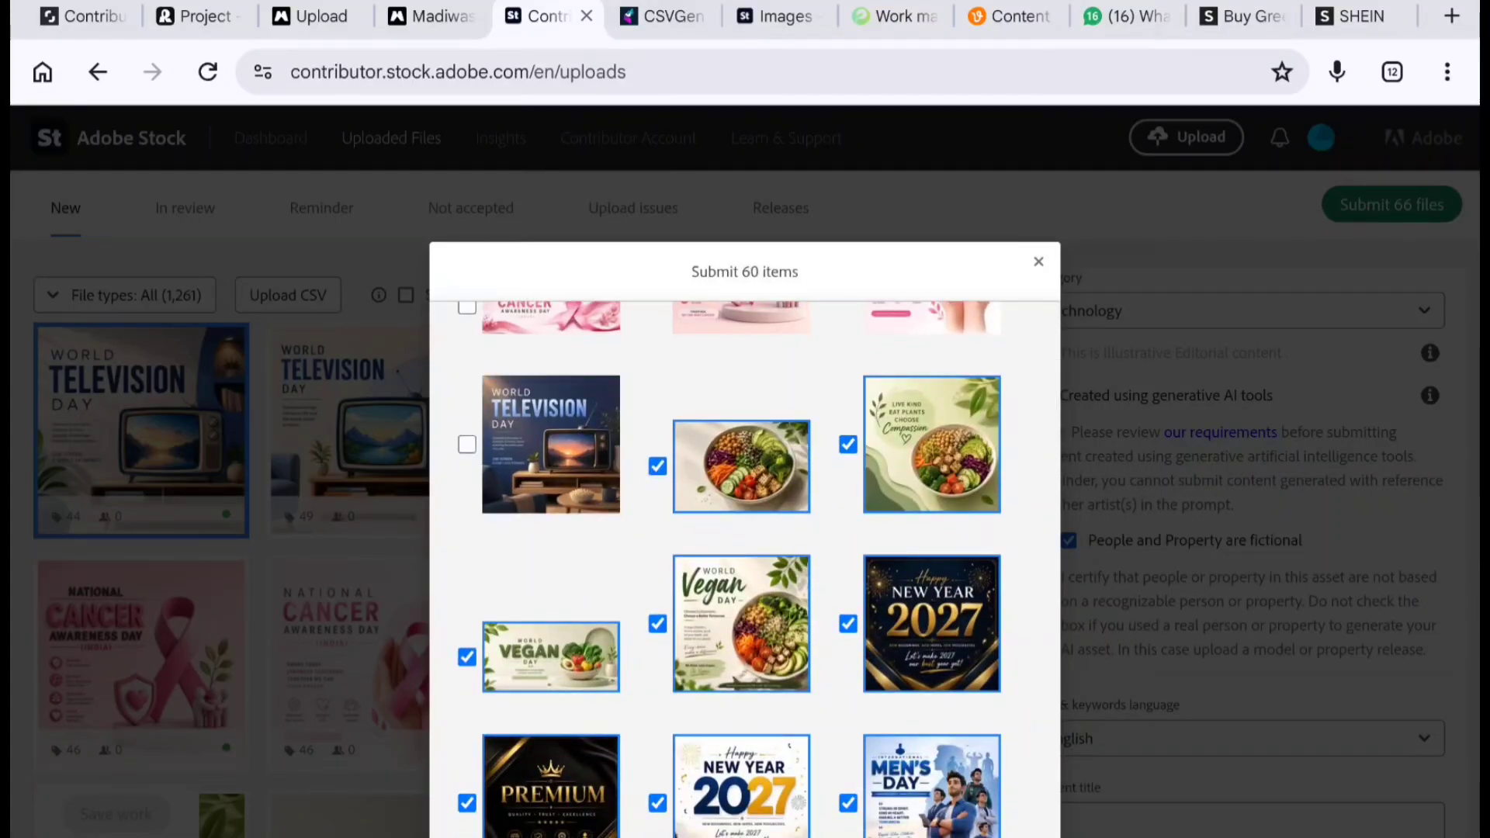
left_click(466, 657)
left_click(657, 624)
left_click(848, 444)
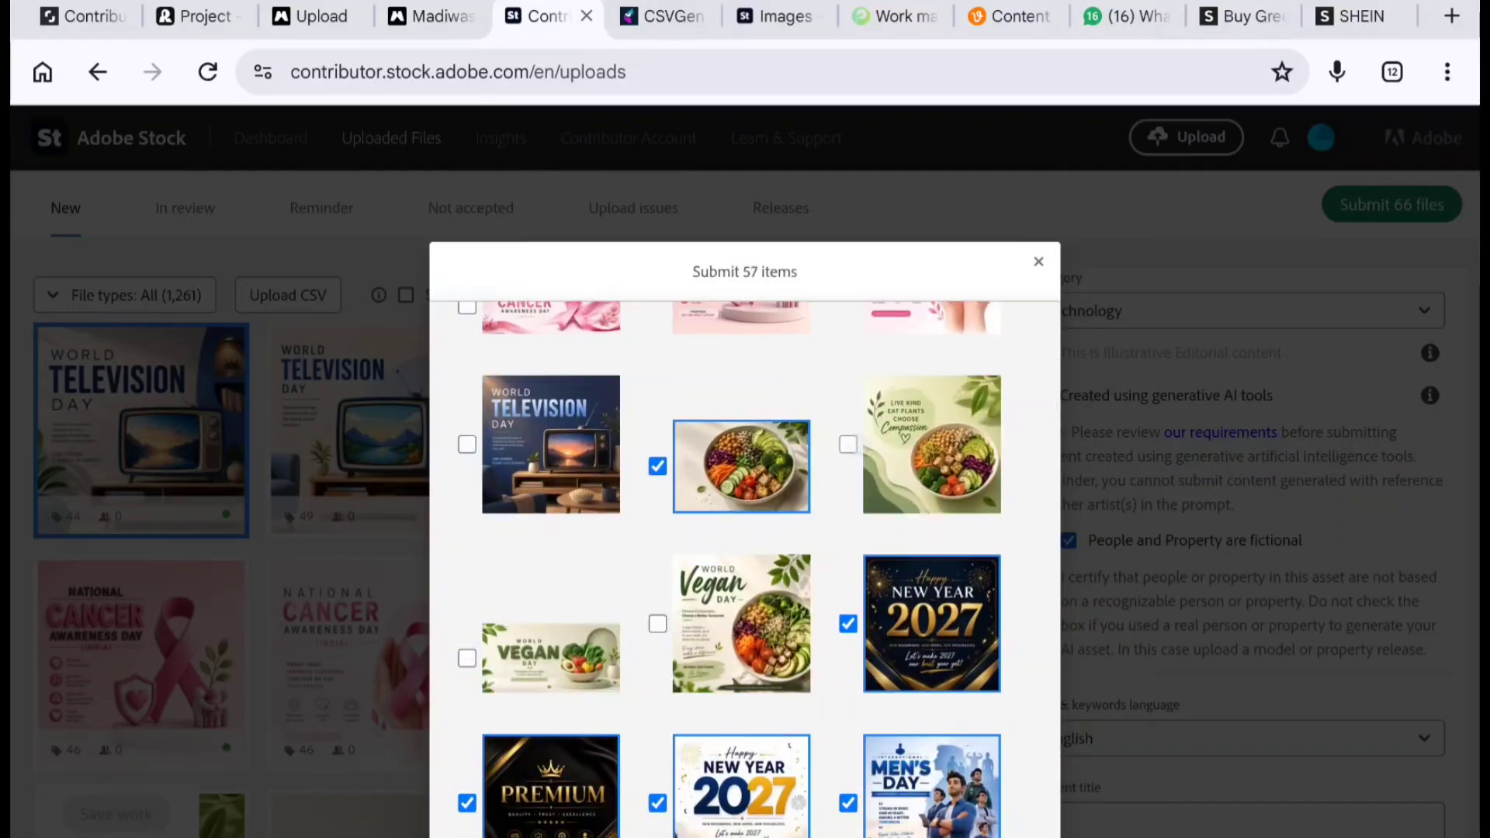
left_click(848, 623)
- Untick the vegan, Premium, New Year 2027, Men's Day, Pneumonia Day and Indian Navy posters in the submission list
scroll(848, 623, "down", 5)
left_click(849, 535)
left_click(658, 534)
left_click(466, 534)
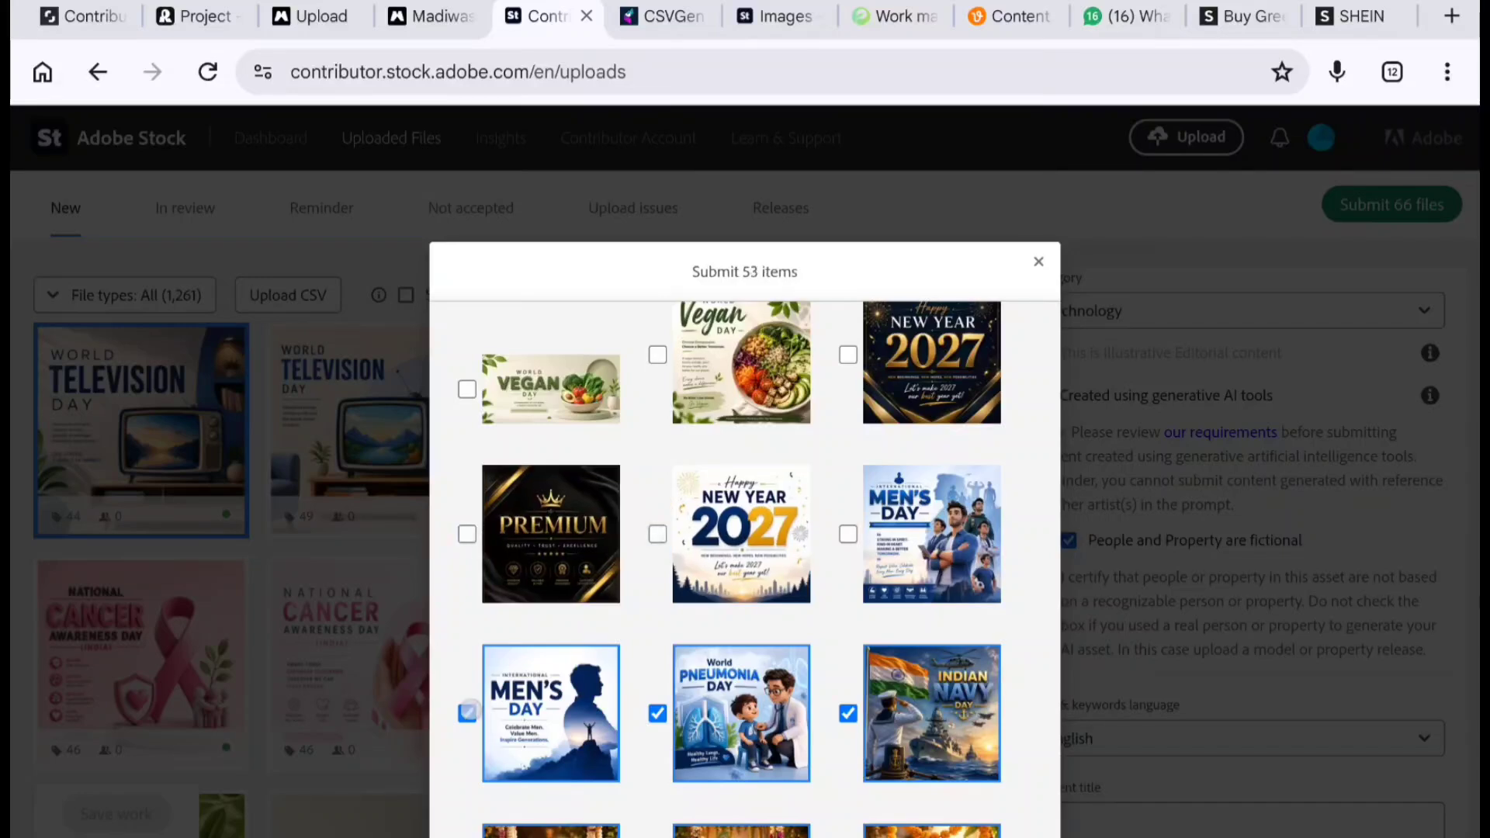
left_click(466, 713)
left_click(657, 712)
left_click(849, 713)
scroll(849, 713, "down", 4)
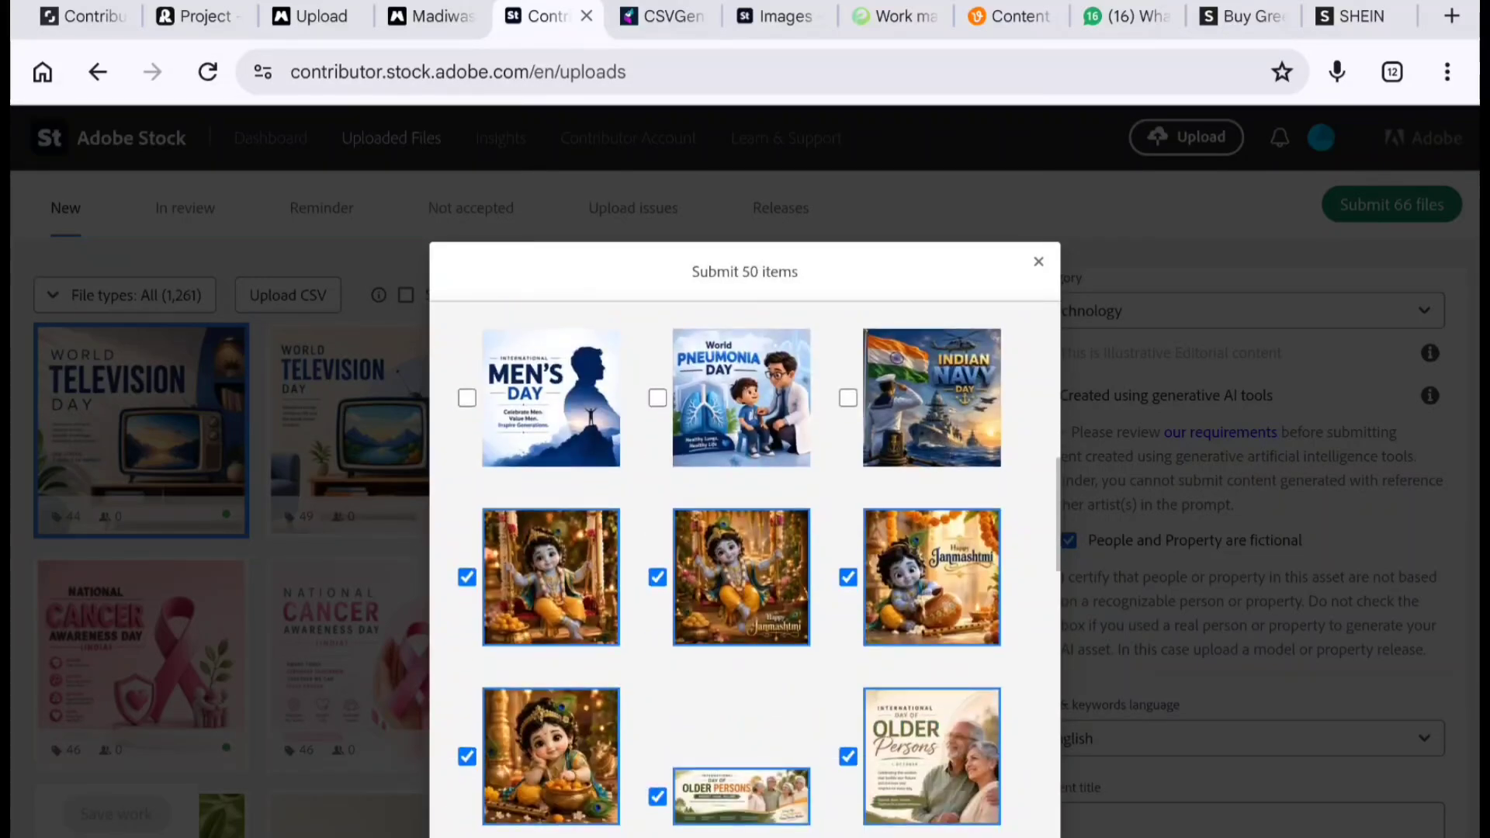
- Untick the Older Persons, Halloween, witch and Merry Christmas posters in the submission list
scroll(746, 574, "down", 3)
left_click(658, 601)
left_click(848, 559)
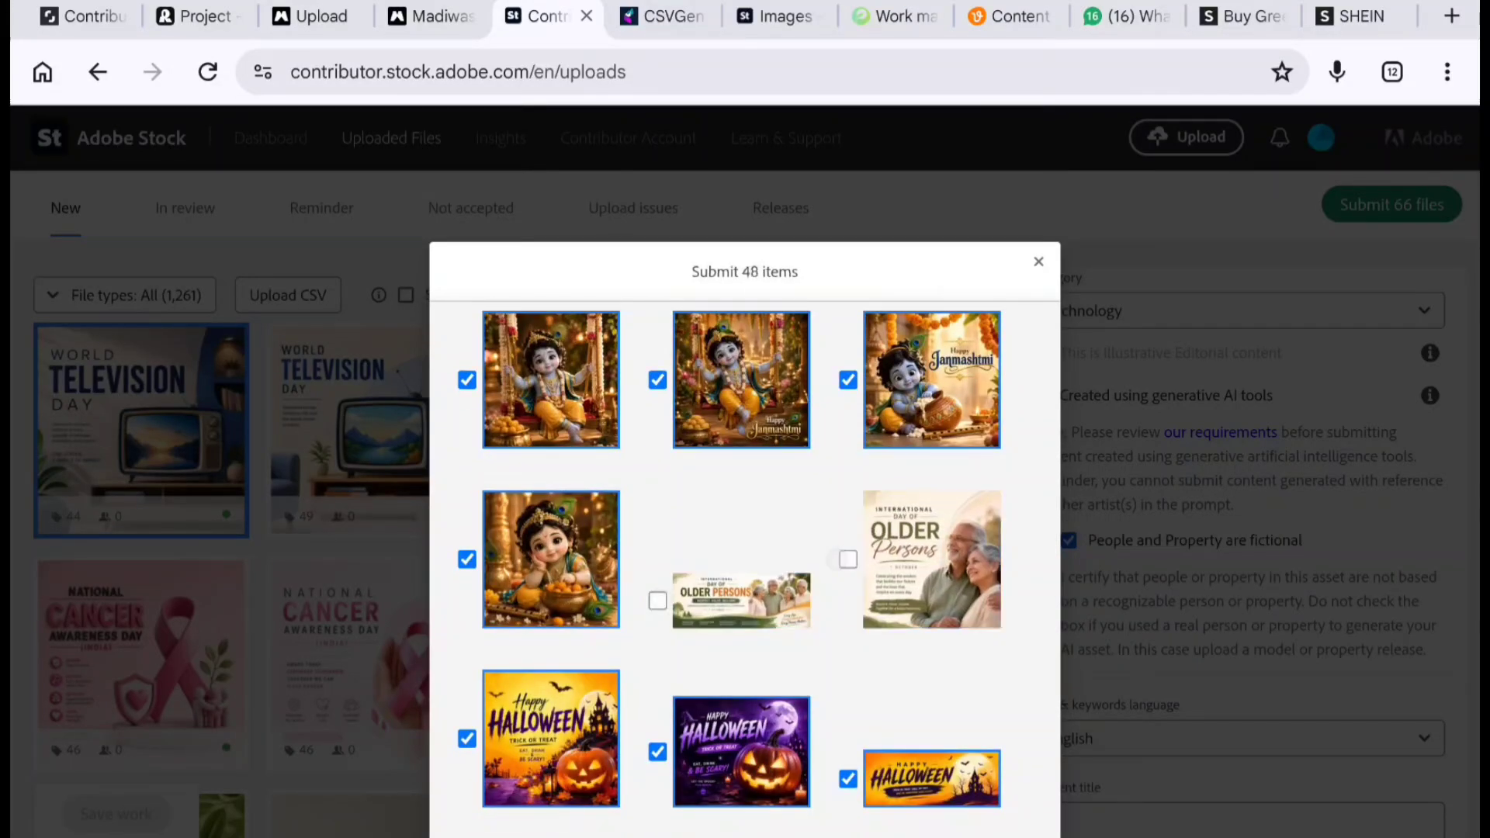
scroll(848, 559, "down", 2)
left_click(848, 643)
left_click(657, 616)
left_click(466, 602)
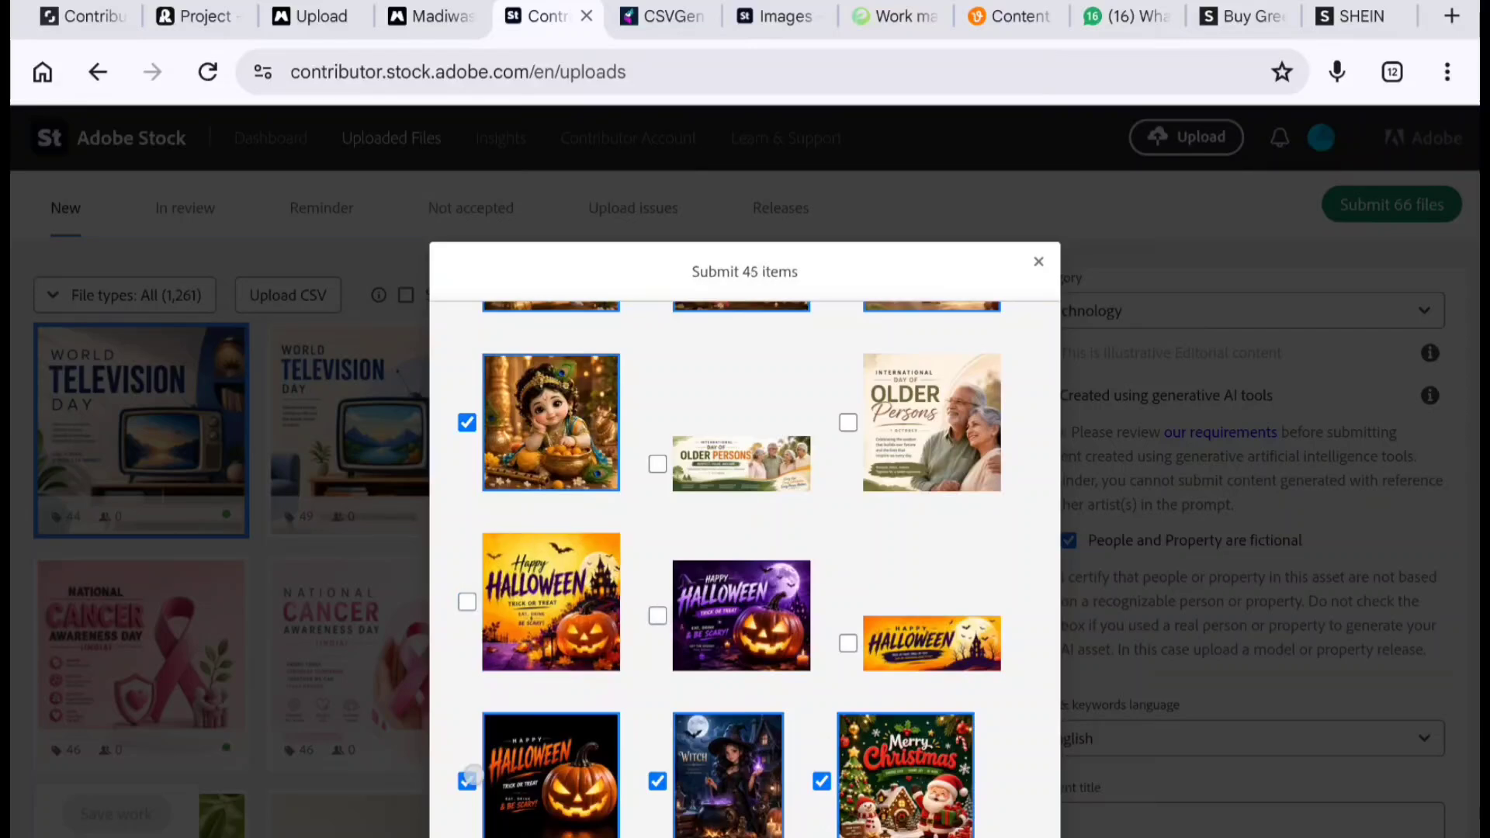
left_click(467, 781)
left_click(657, 781)
left_click(821, 781)
scroll(821, 781, "down", 4)
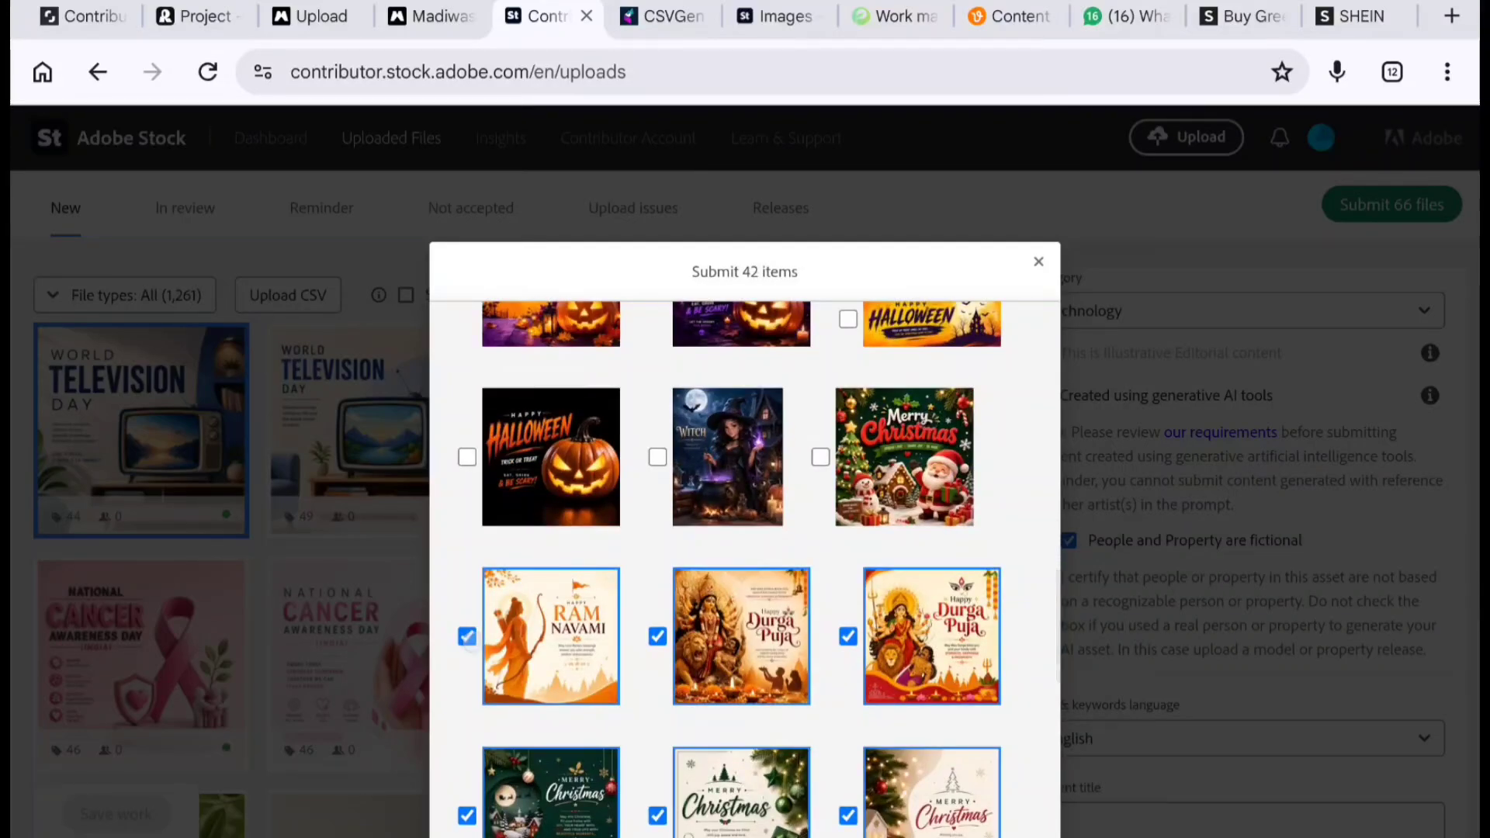
- Untick the Ram Navami, Durga Puja, Christmas and 2027 New Year posters in the submission list
left_click(466, 637)
left_click(658, 636)
left_click(849, 636)
scroll(848, 636, "down", 4)
left_click(848, 528)
left_click(657, 528)
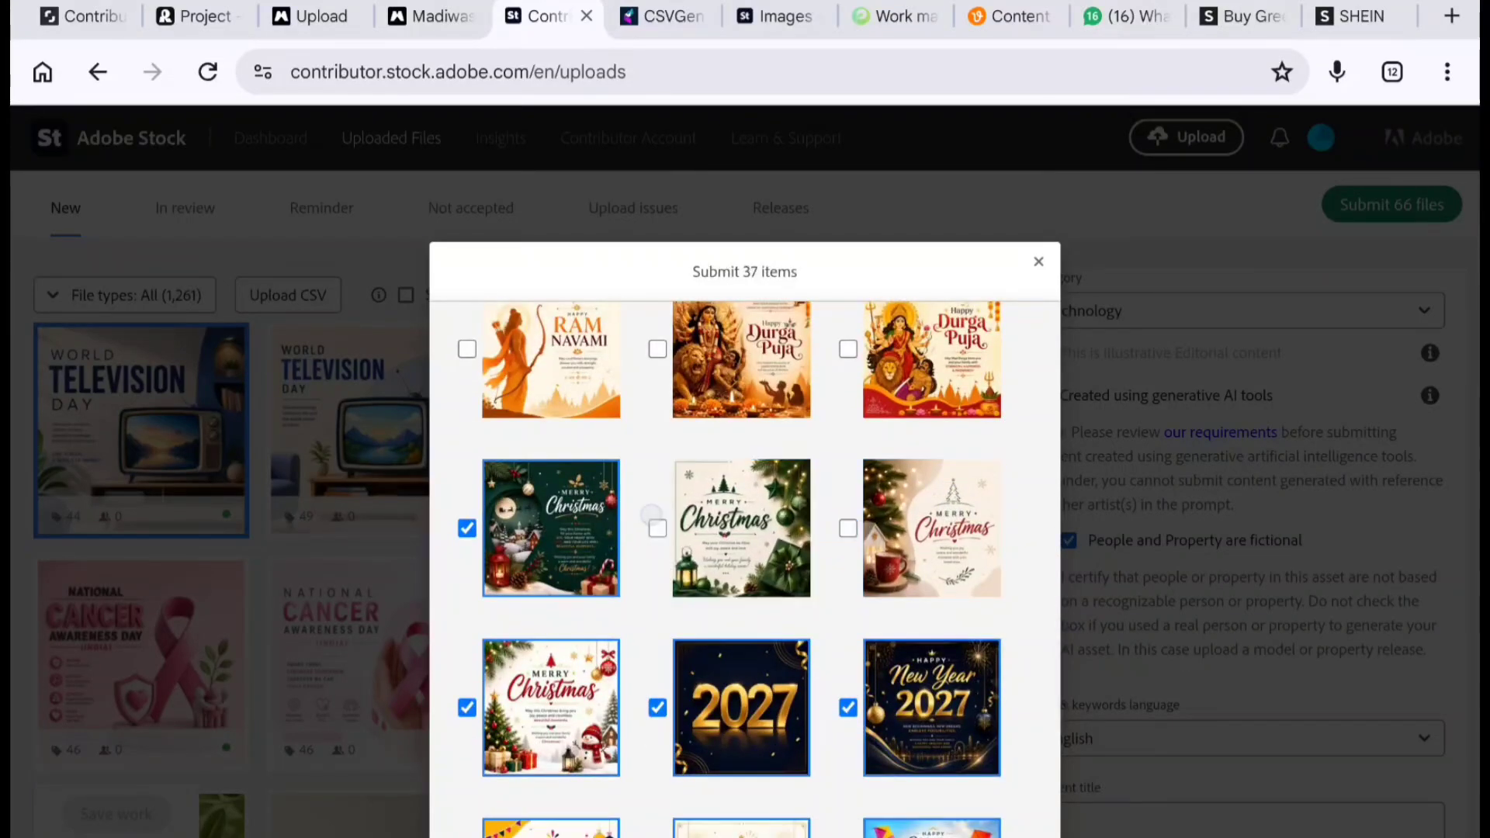
left_click(466, 528)
left_click(466, 707)
left_click(657, 707)
left_click(848, 707)
scroll(849, 707, "down", 5)
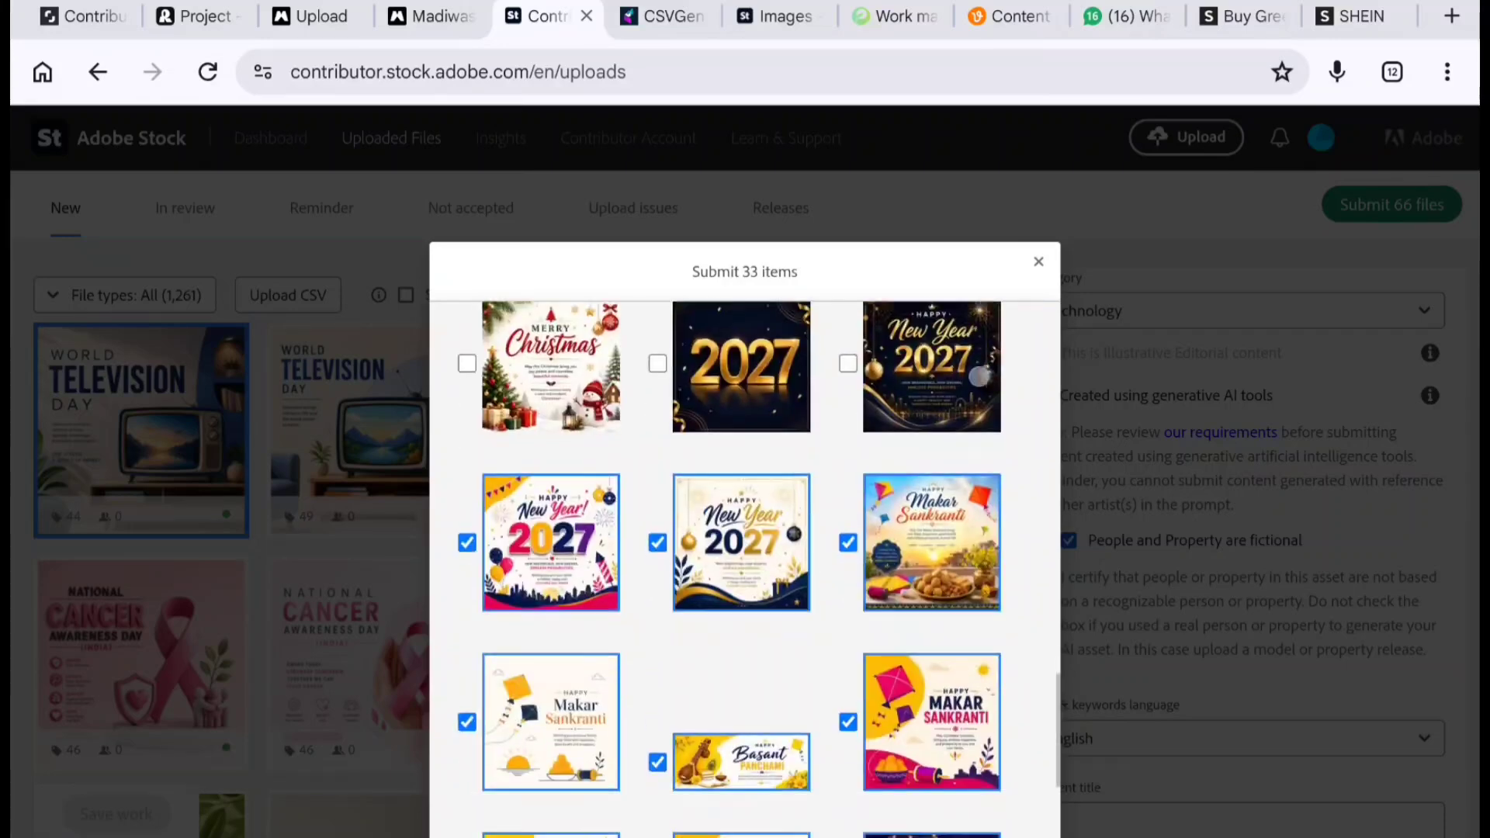
- Untick the New Year 2027, Makar Sankranti, Basant Panchami and remaining Christmas posters in the submission list
left_click(467, 543)
left_click(657, 542)
left_click(849, 543)
left_click(848, 722)
left_click(658, 762)
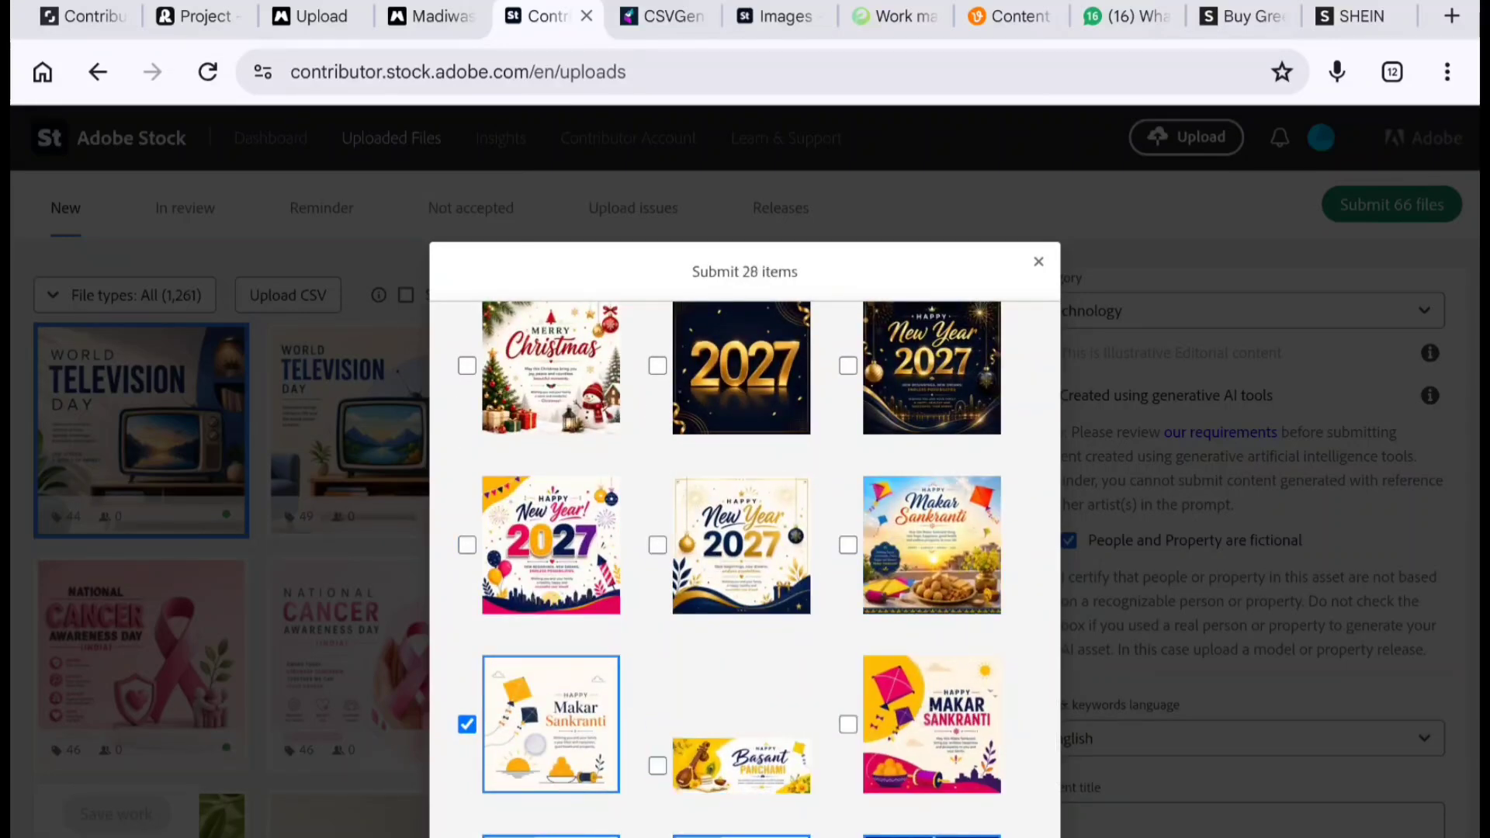
left_click(536, 745)
scroll(535, 745, "down", 5)
left_click(564, 536)
scroll(565, 535, "up", 8)
left_click(714, 496)
left_click(899, 528)
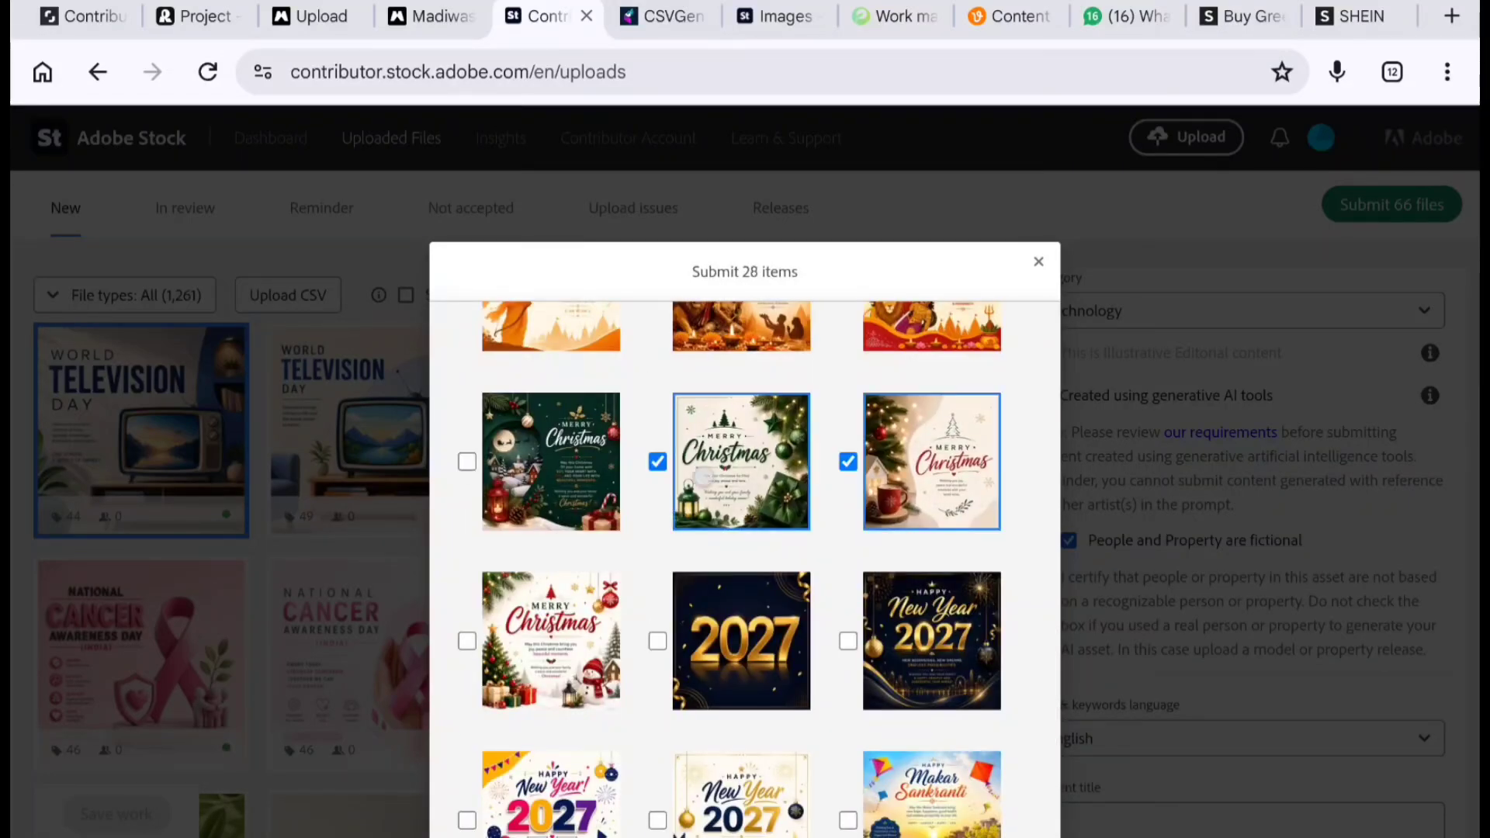
left_click(705, 478)
left_click(918, 463)
scroll(873, 659, "down", 15)
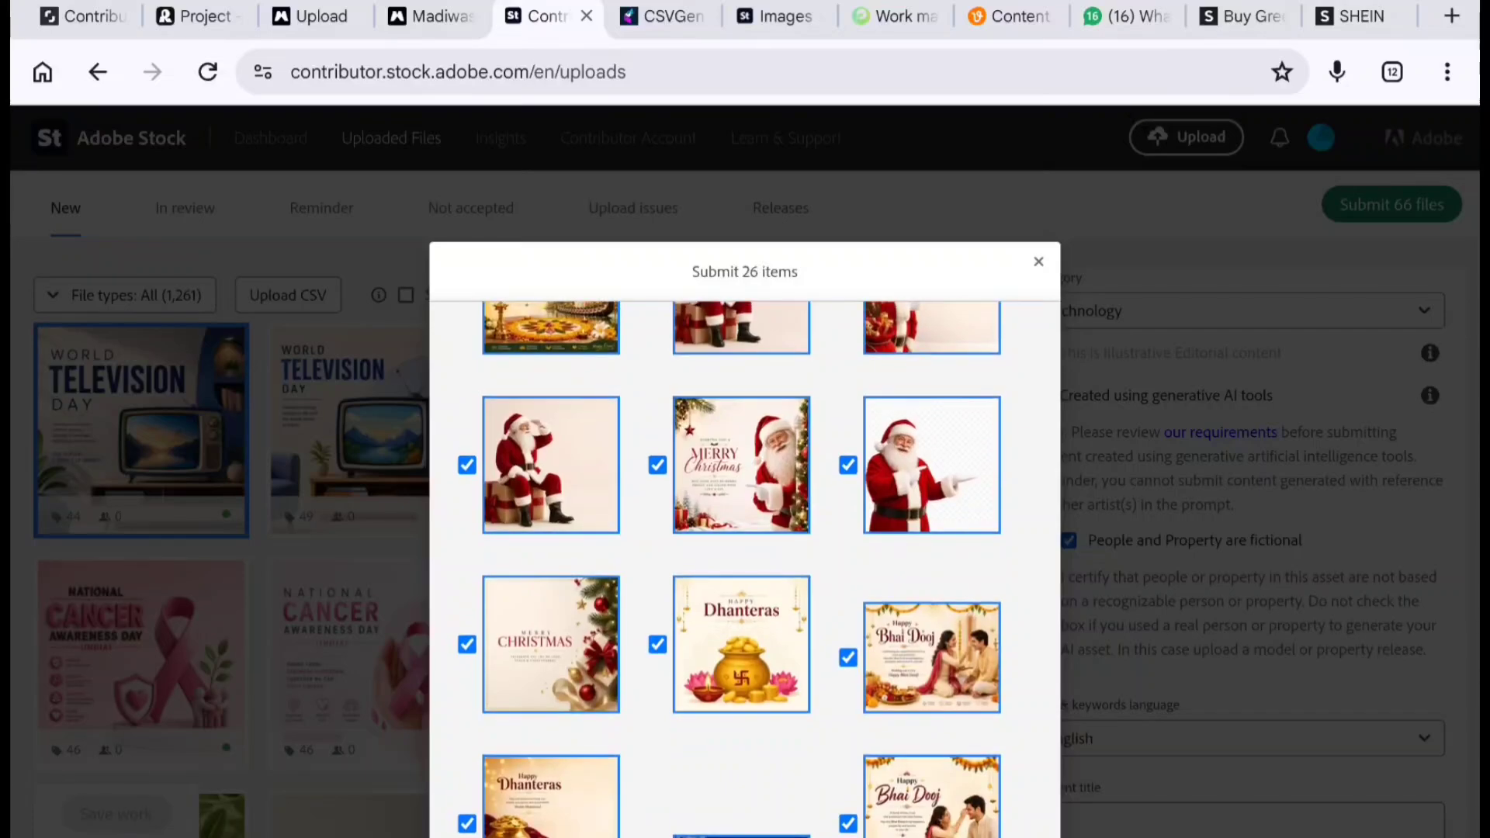
- Untick the Santa Claus, Christmas, Dhanteras, Diwali and Bhai Dooj posters in the submission list
scroll(873, 582, "down", 3)
left_click(467, 632)
left_click(657, 673)
left_click(849, 632)
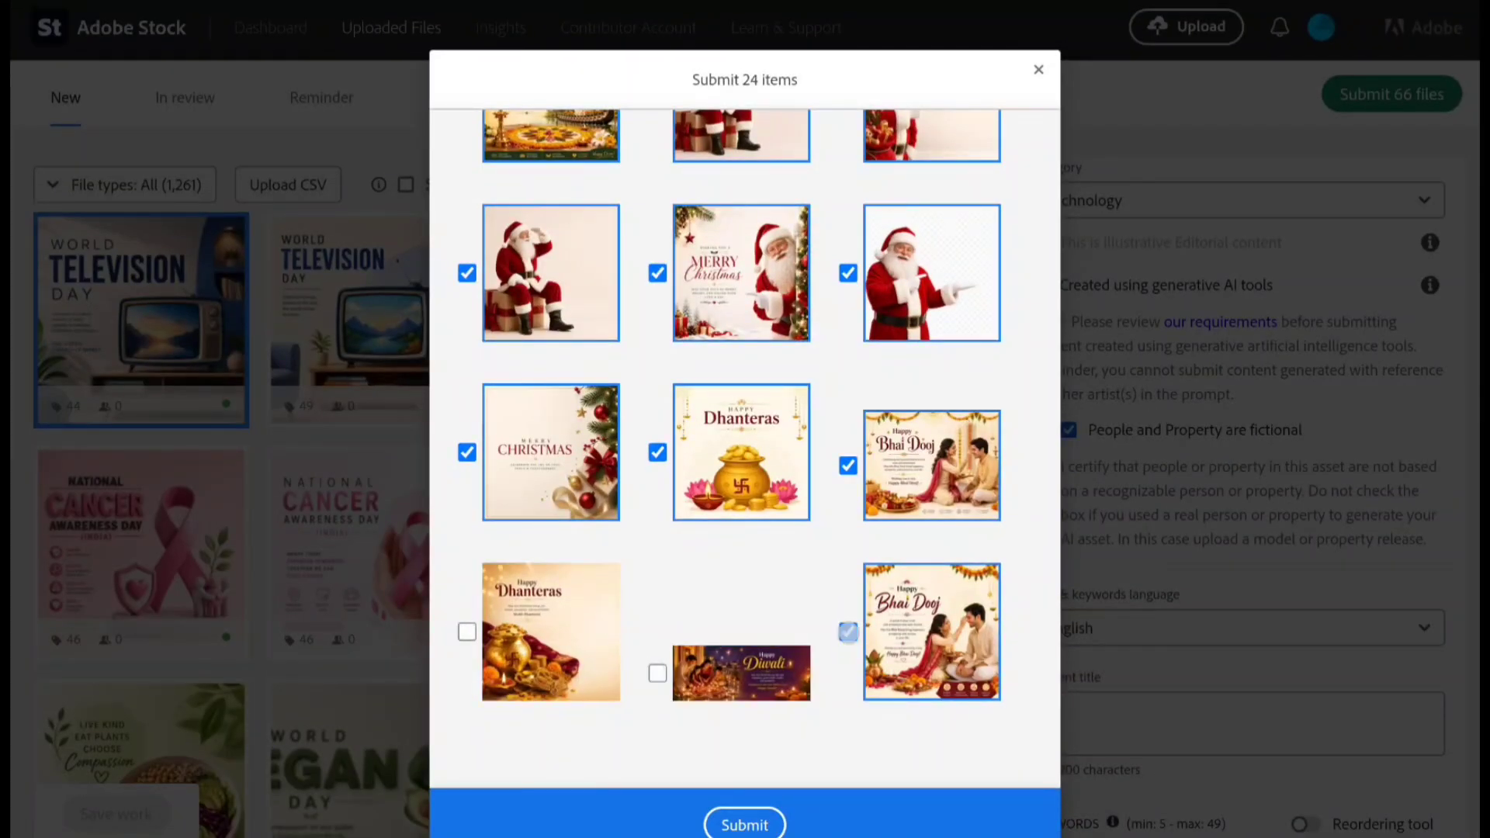
left_click(849, 466)
left_click(657, 453)
left_click(657, 273)
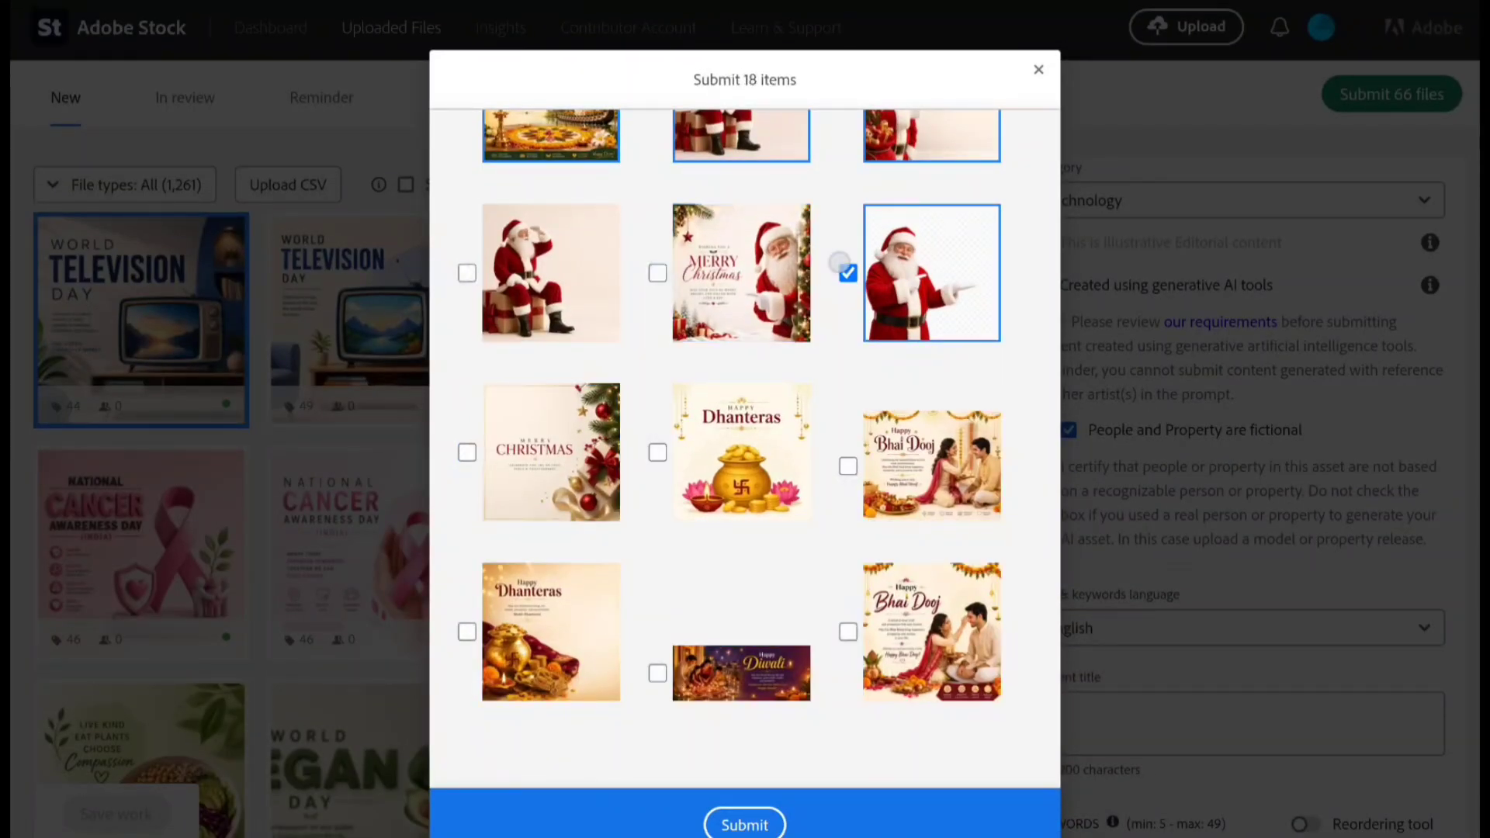
left_click(848, 274)
- Untick the two remaining Santa Claus posters beside the Onam poster
scroll(741, 450, "up", 5)
left_click(466, 494)
left_click(466, 495)
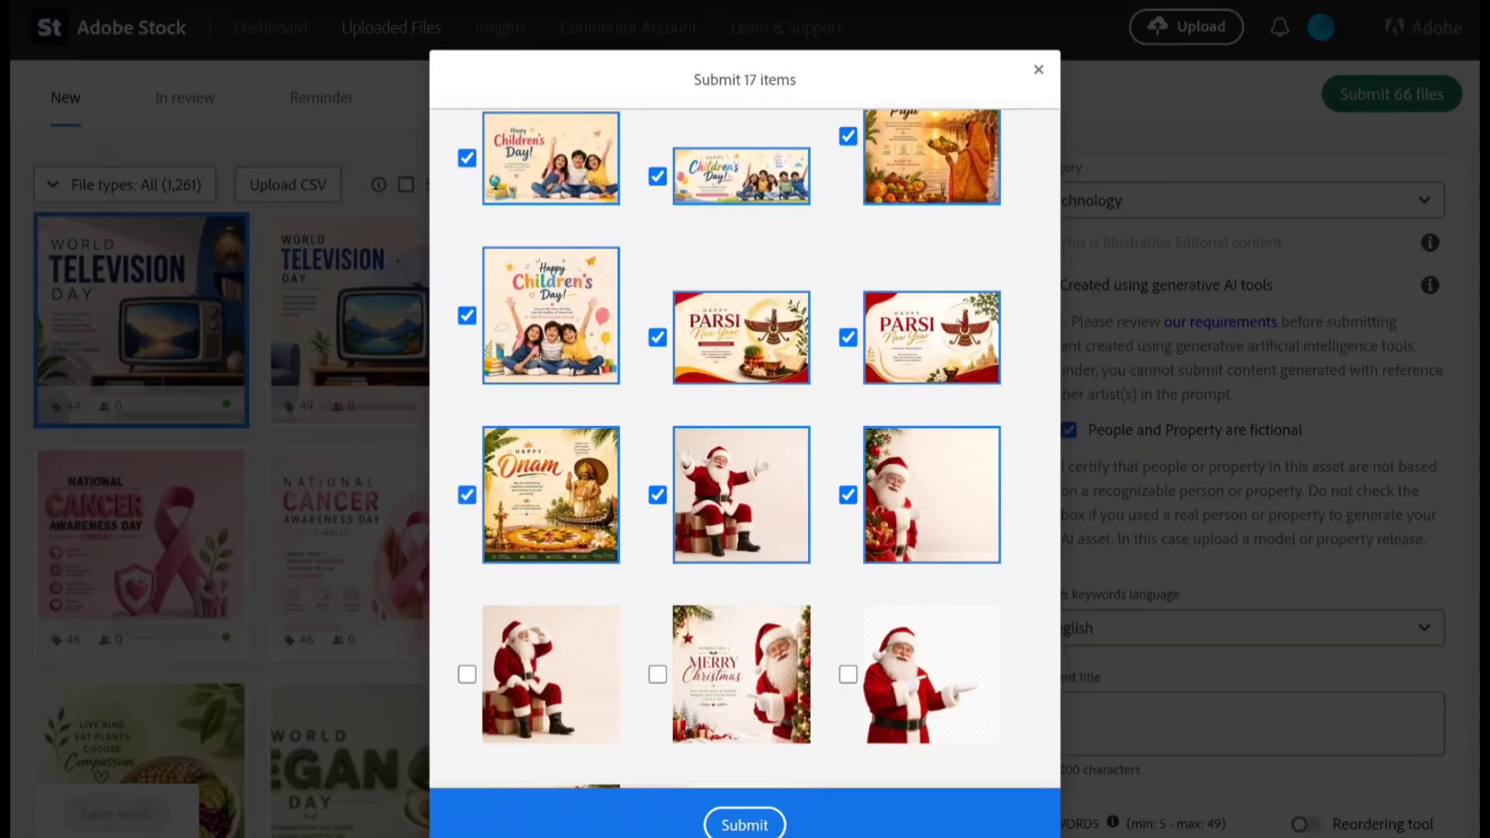
left_click(657, 495)
left_click(849, 495)
scroll(741, 450, "up", 3)
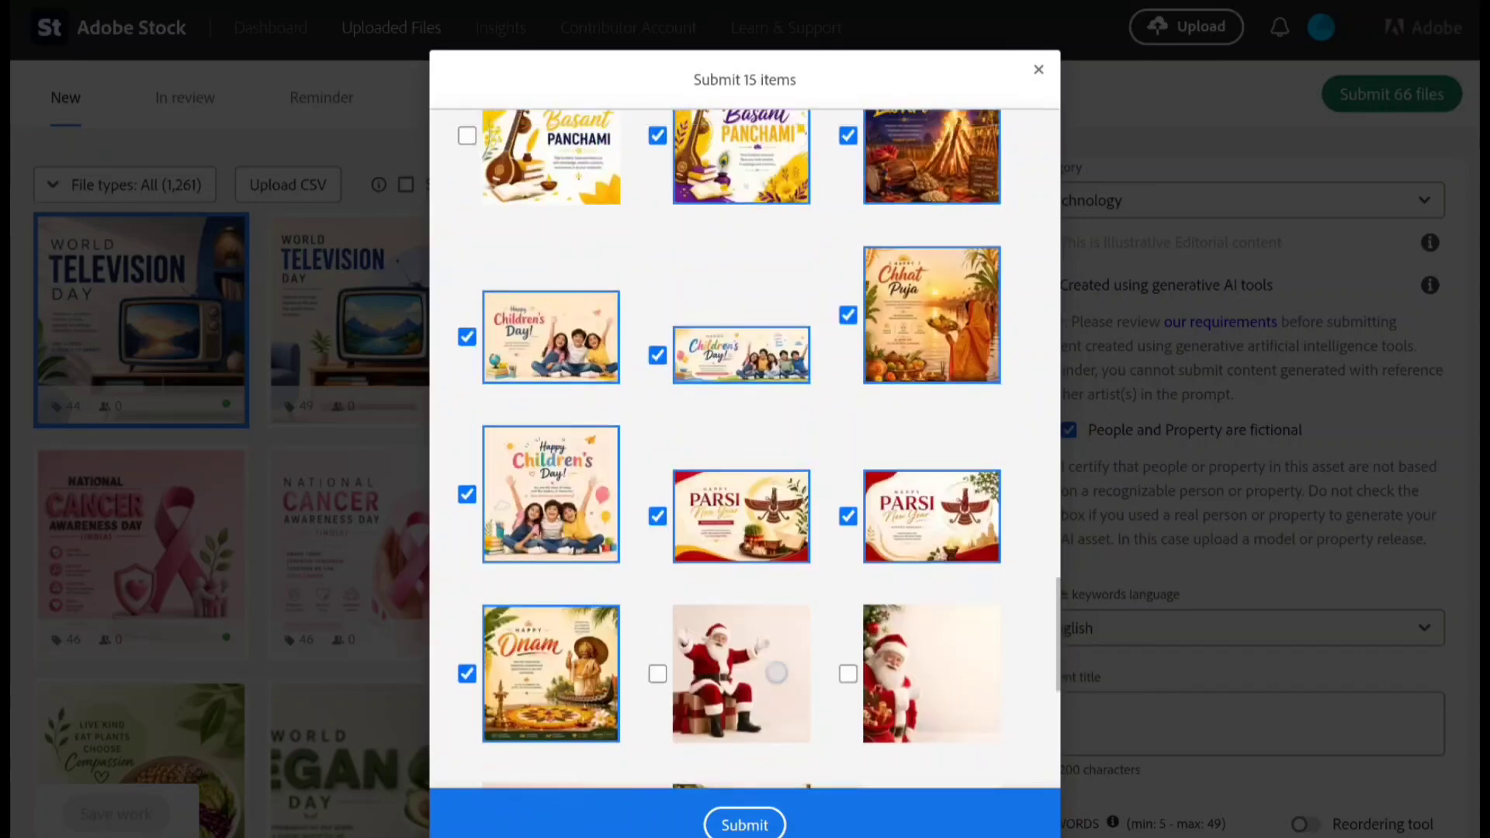
- Untick the Children's Day, Chhath Puja, Basant Panchami and Lohri posters in the submission list
left_click(466, 518)
left_click(467, 359)
left_click(657, 378)
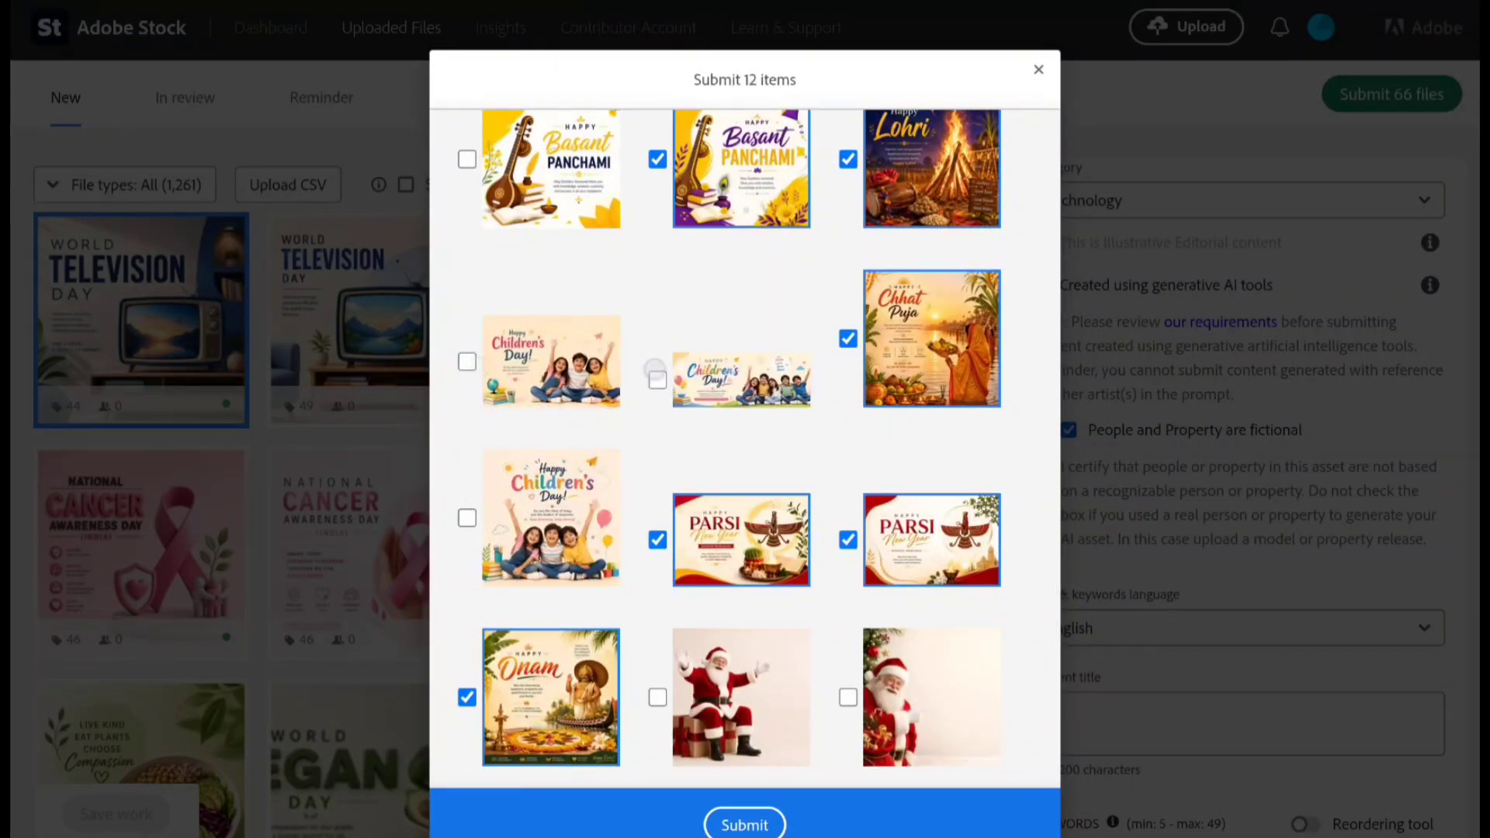
left_click(848, 338)
scroll(848, 338, "up", 5)
left_click(658, 526)
left_click(848, 525)
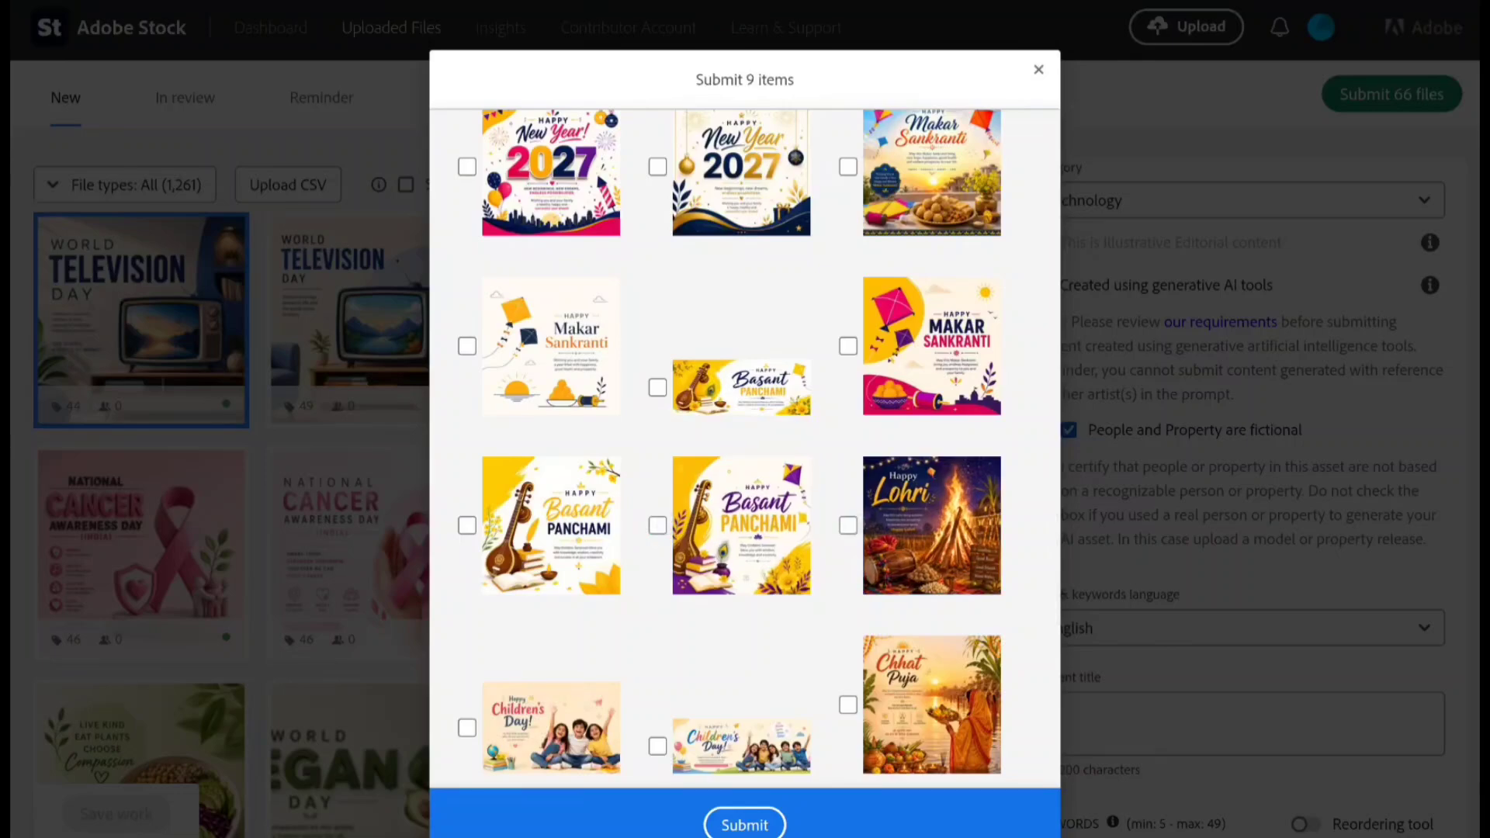
- Submit the remaining selected files and open the list of files in review
left_click(745, 825)
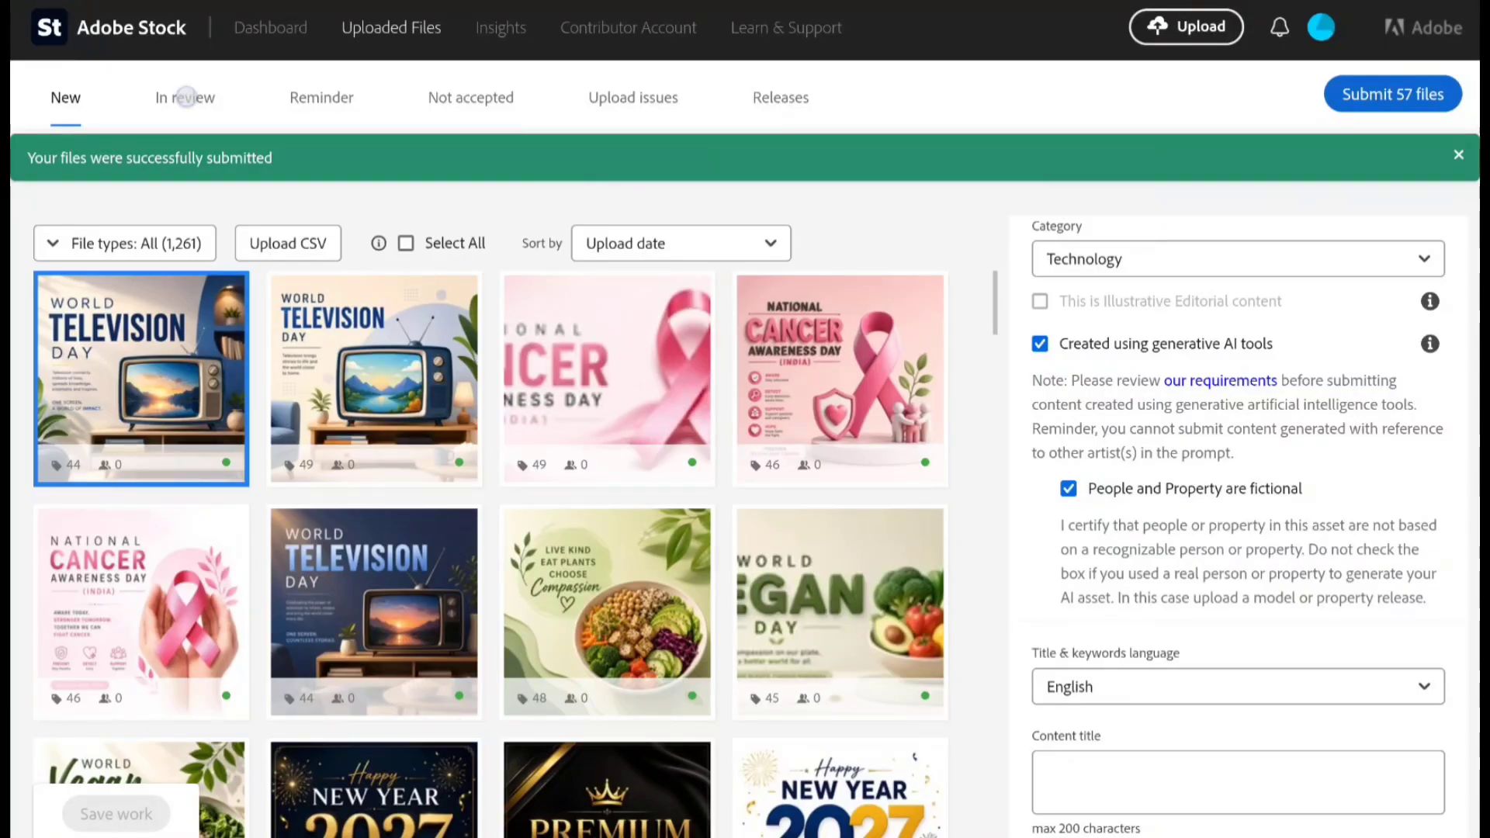
left_click(185, 97)
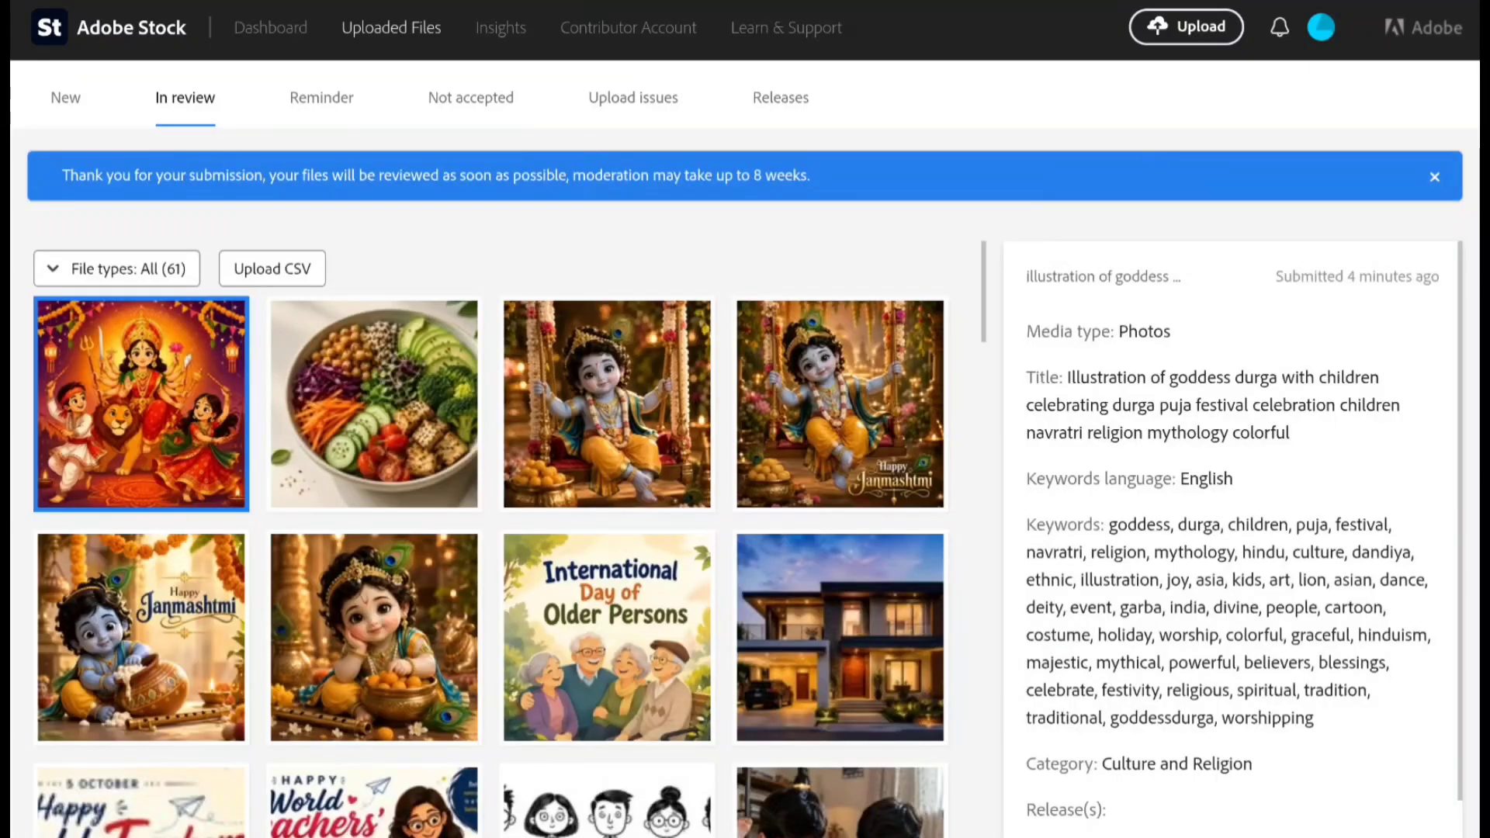